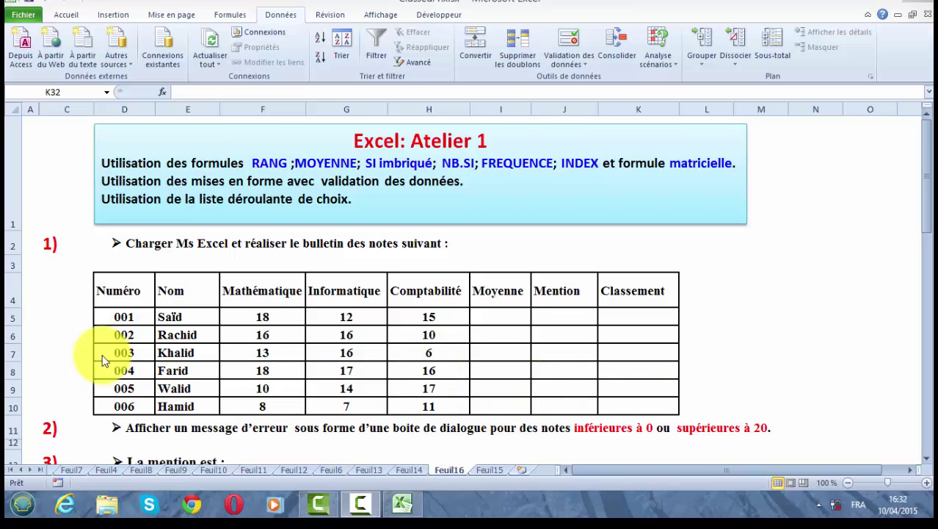
# Step: On Feuil15, give A2:A7 the custom number format 000 so numbers read 001–006
pyautogui.click(487, 470)
pyautogui.click(486, 471)
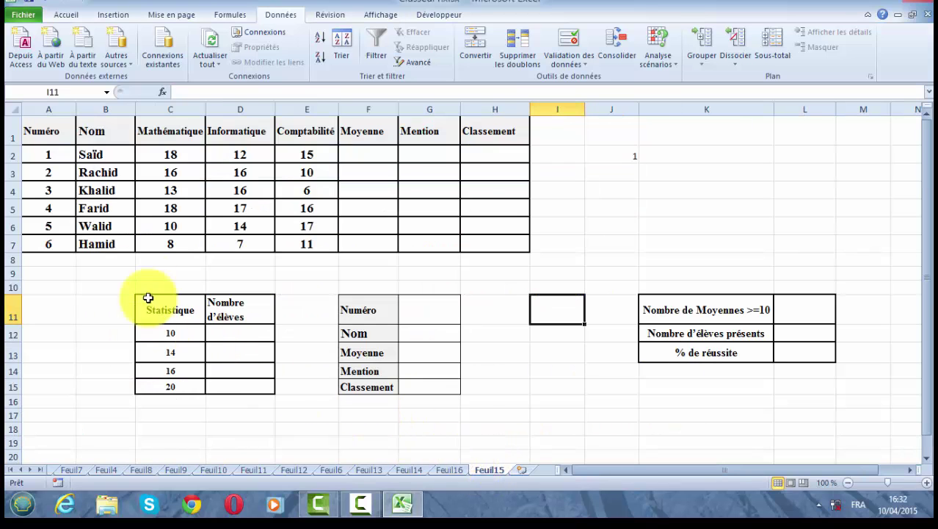
pyautogui.moveTo(46, 154); pyautogui.dragTo(44, 246)
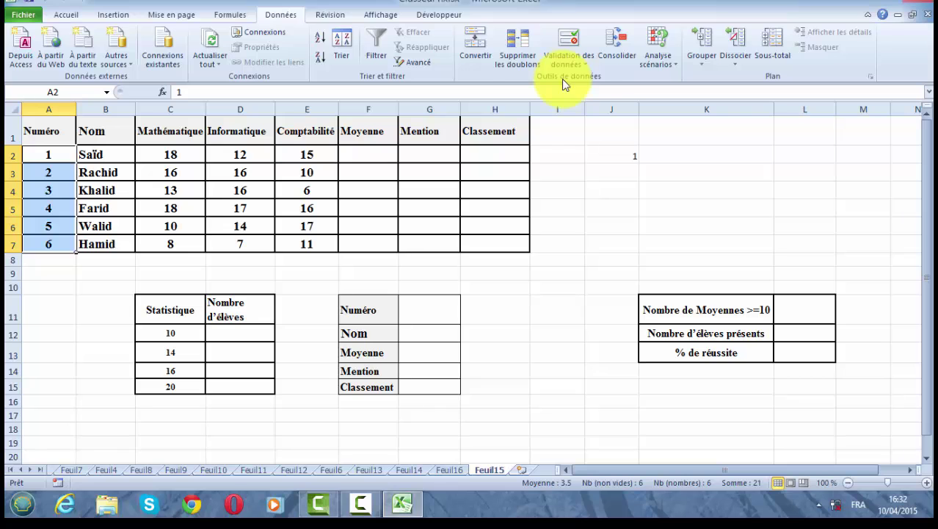
pyautogui.scroll(4, 567, 80)
pyautogui.click(569, 76)
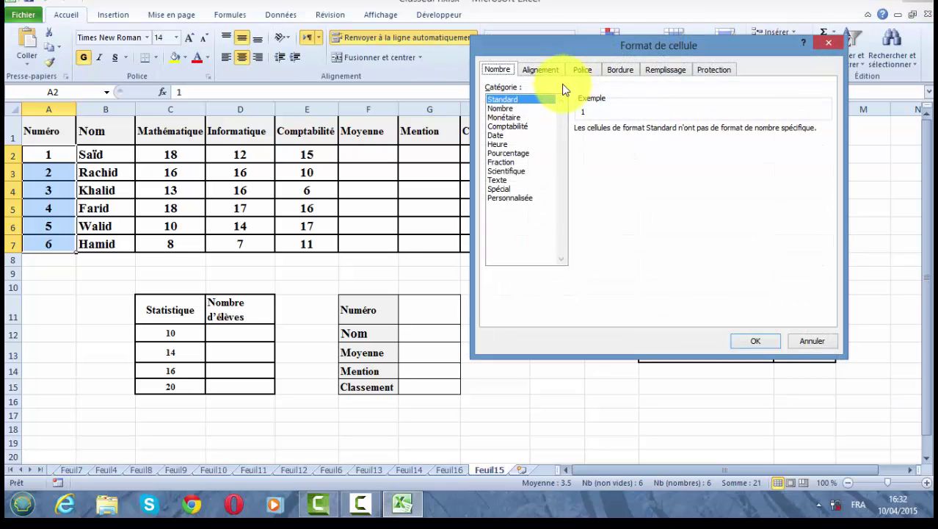
pyautogui.click(514, 196)
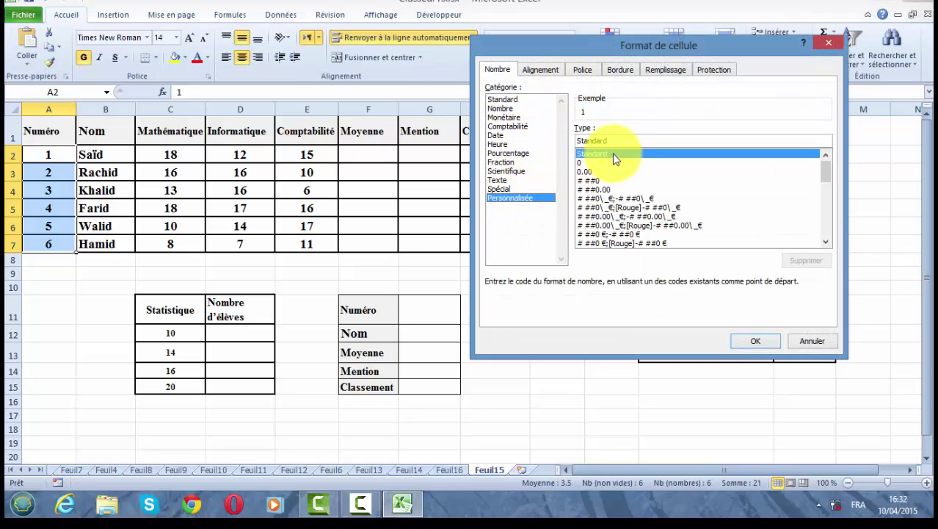
pyautogui.moveTo(620, 141); pyautogui.dragTo(576, 140)
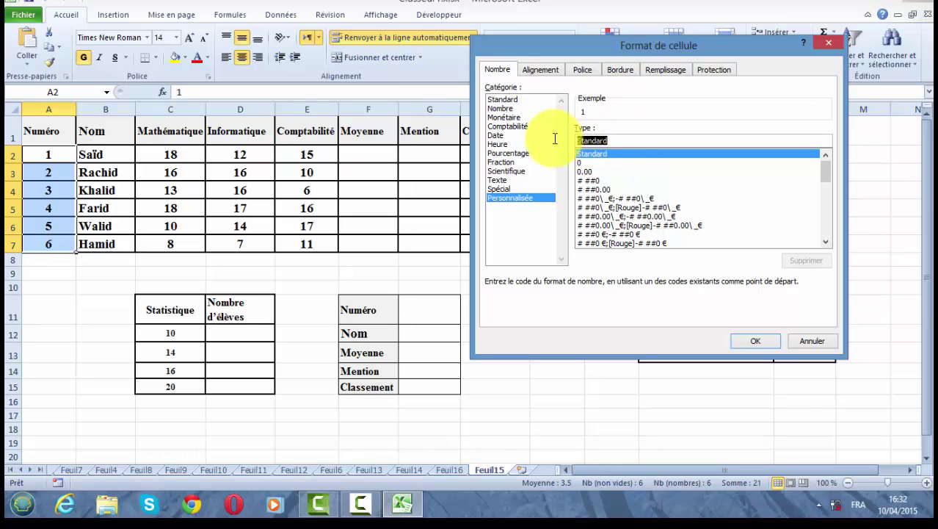
pyautogui.press('BackSpace')
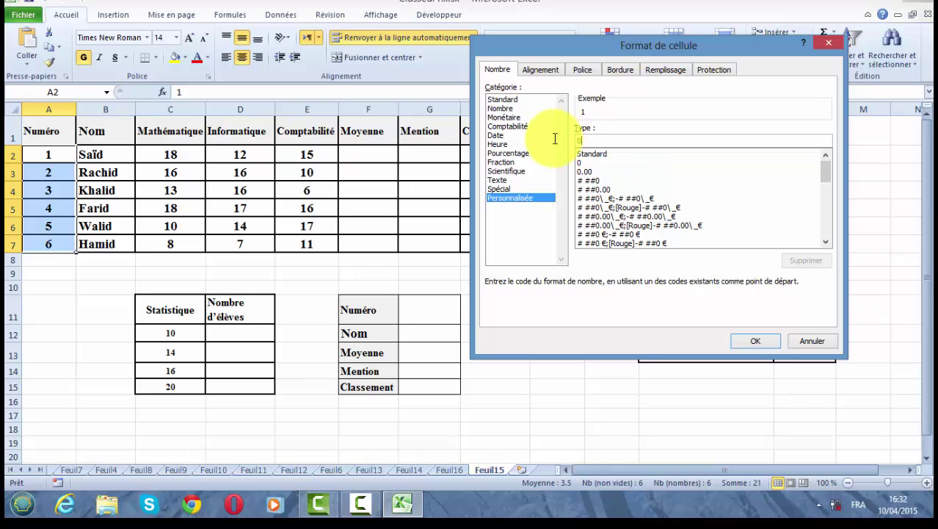
pyautogui.write('000')
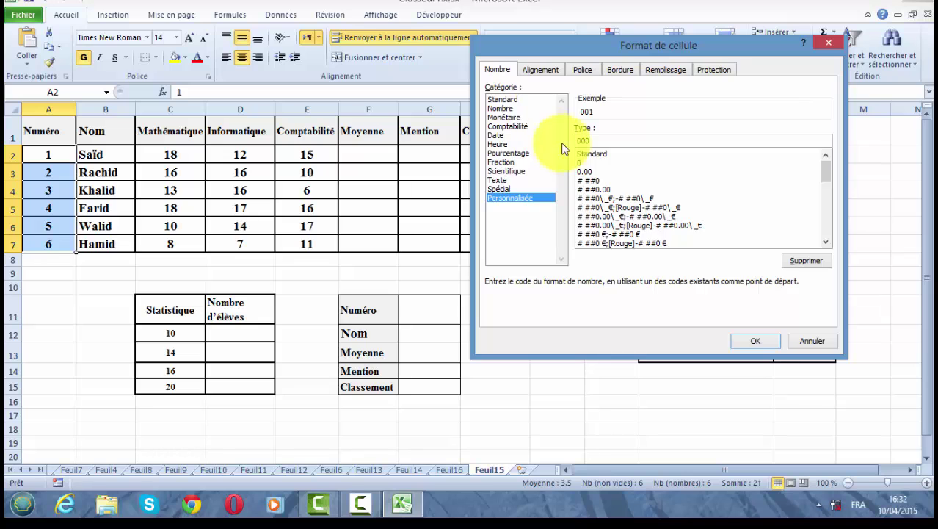
pyautogui.click(753, 343)
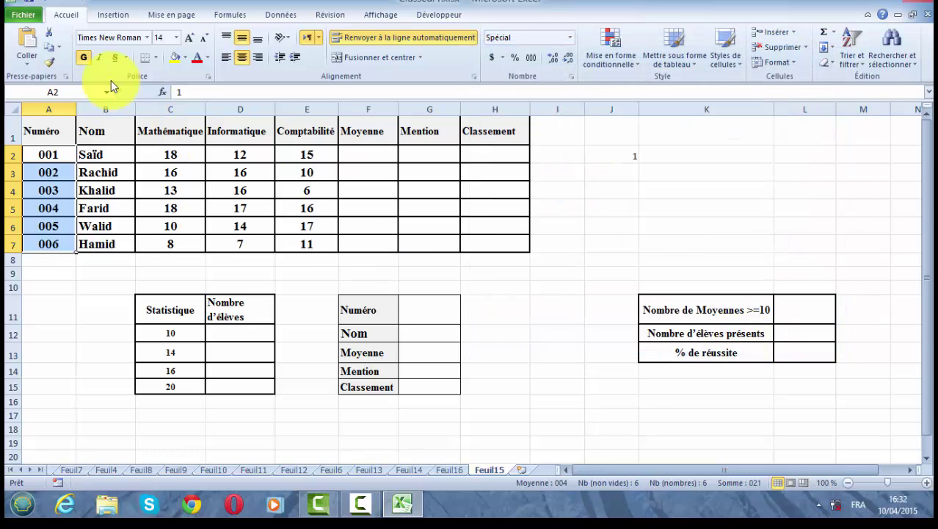
pyautogui.click(450, 469)
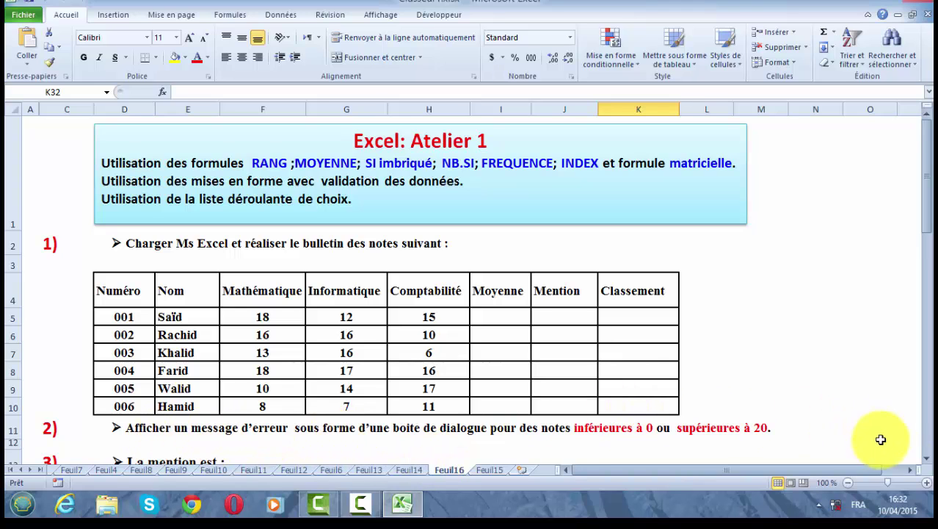
pyautogui.click(926, 457)
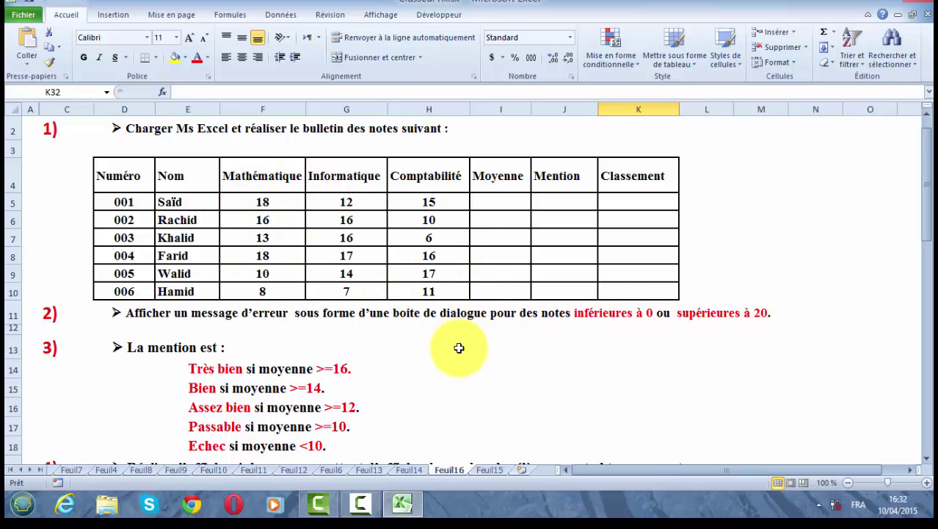
pyautogui.click(495, 469)
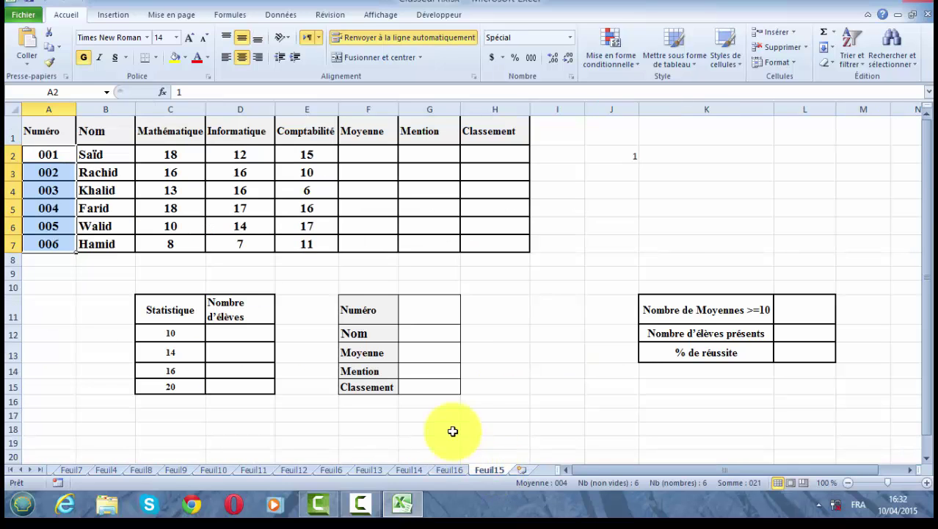
# Step: Allow only decimal values between 0 and 20 in the grades C2:E7
pyautogui.moveTo(168, 154); pyautogui.dragTo(287, 235)
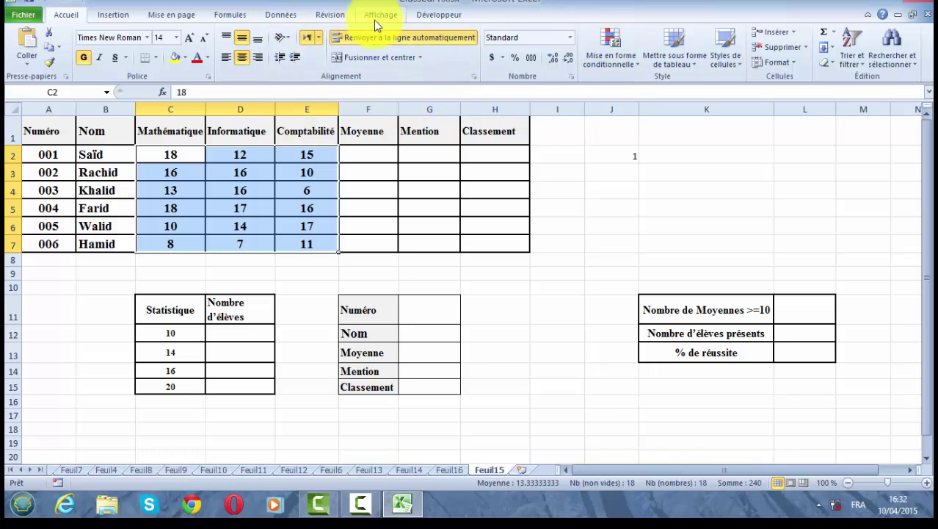
pyautogui.click(300, 14)
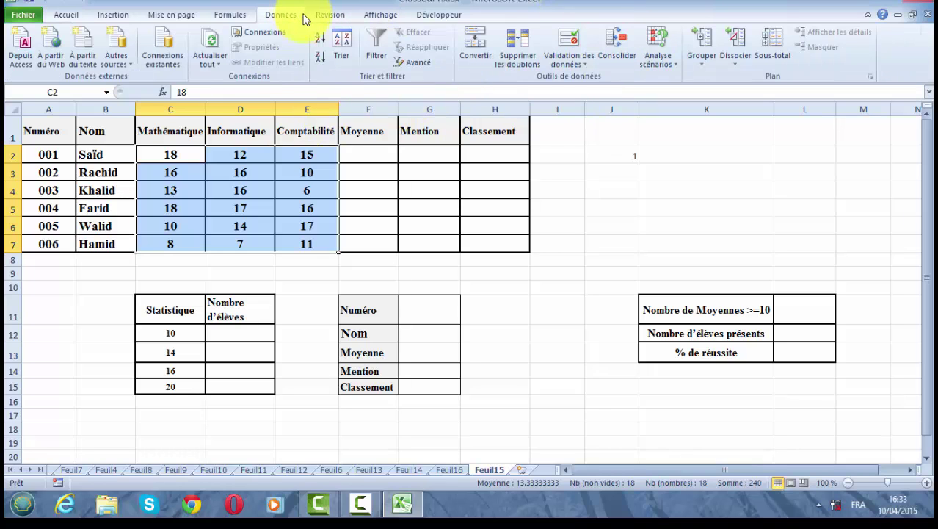
pyautogui.click(586, 65)
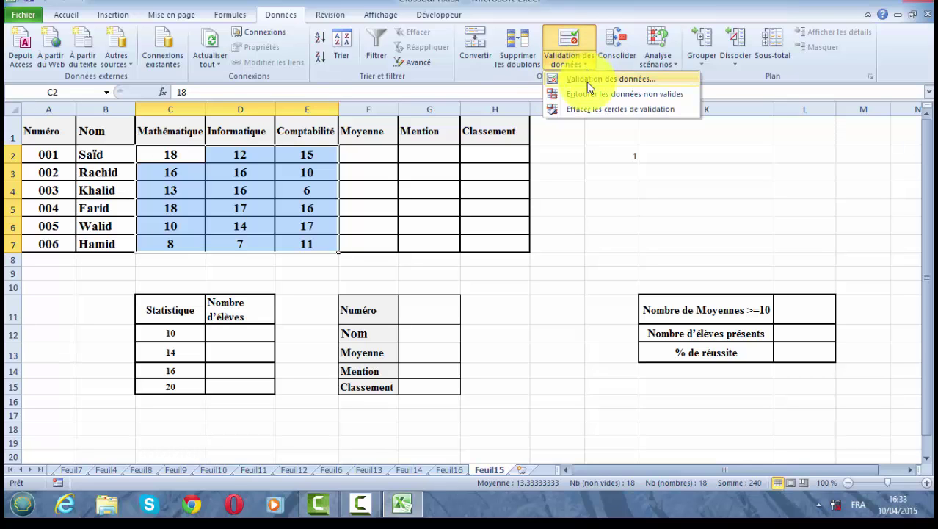
pyautogui.click(588, 87)
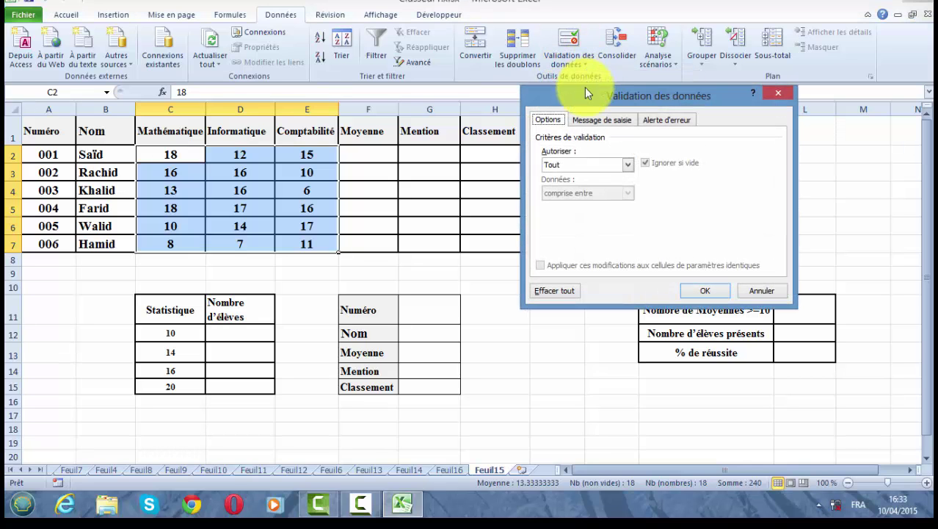
pyautogui.click(628, 166)
pyautogui.click(593, 194)
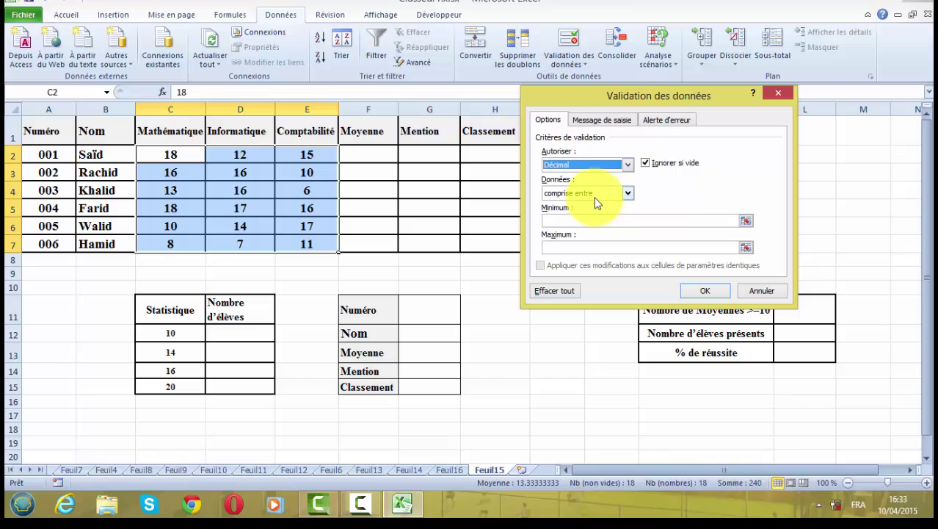
pyautogui.click(590, 218)
pyautogui.write('20')
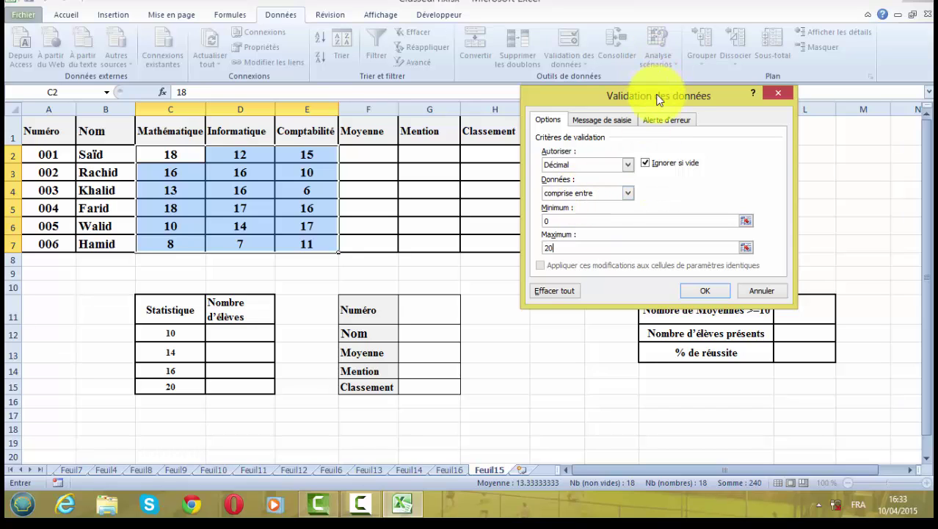
# Step: Add an error alert titled Bulletin with the message 'Note invalide' and confirm the rule
pyautogui.click(665, 119)
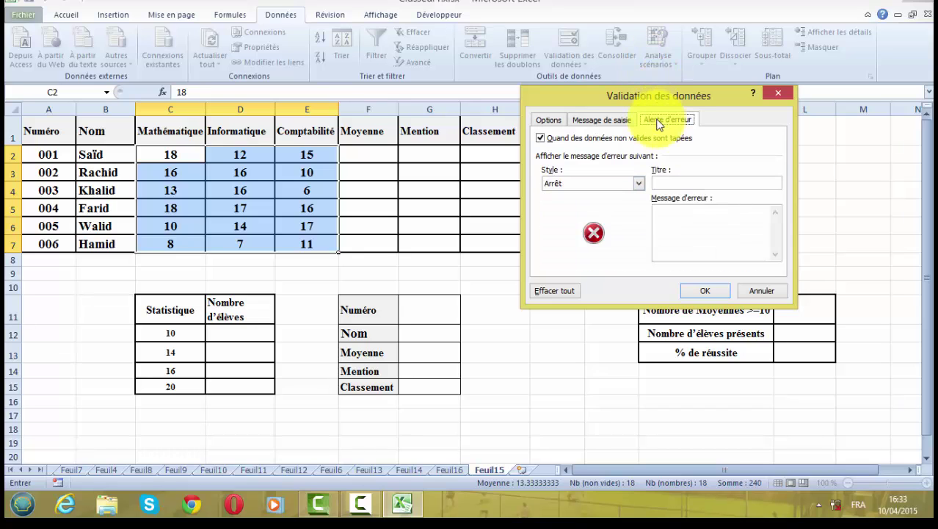
pyautogui.click(680, 213)
pyautogui.write('Note invalide')
pyautogui.write('Bulletin')
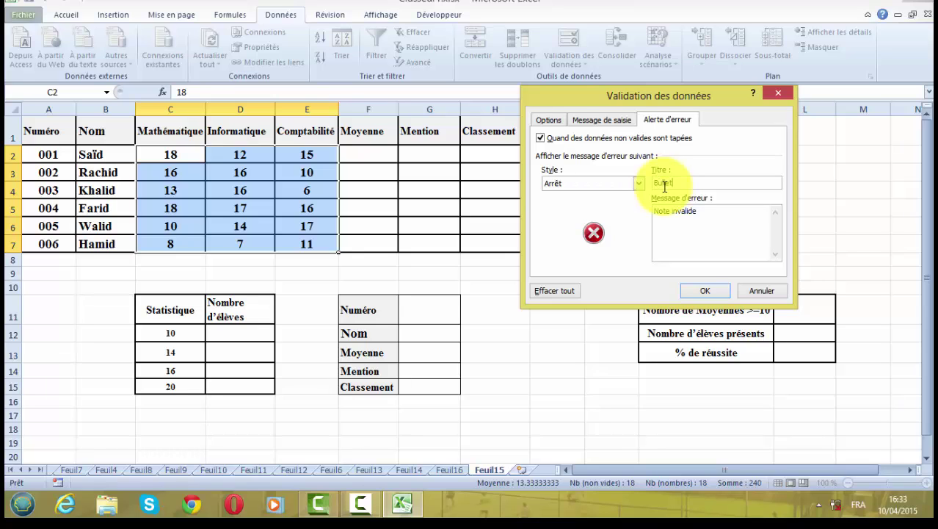
pyautogui.click(693, 292)
pyautogui.click(635, 251)
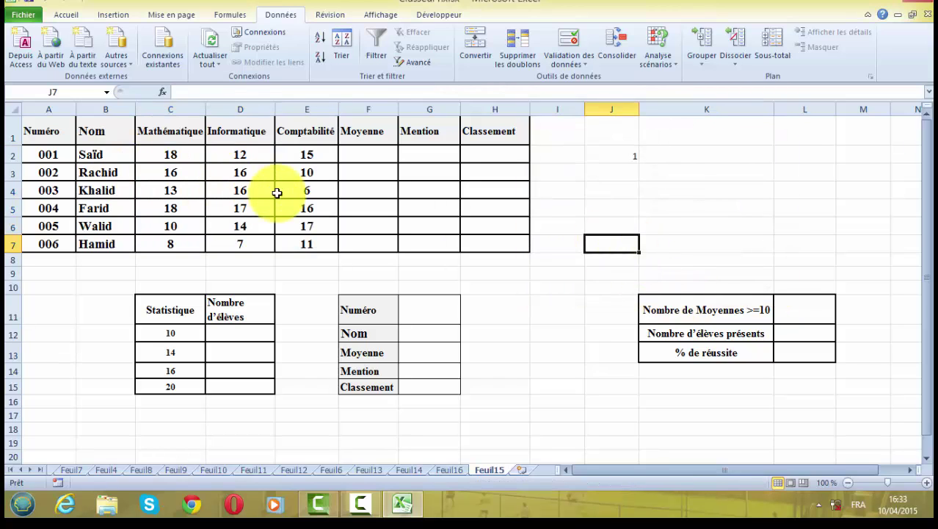
pyautogui.click(290, 189)
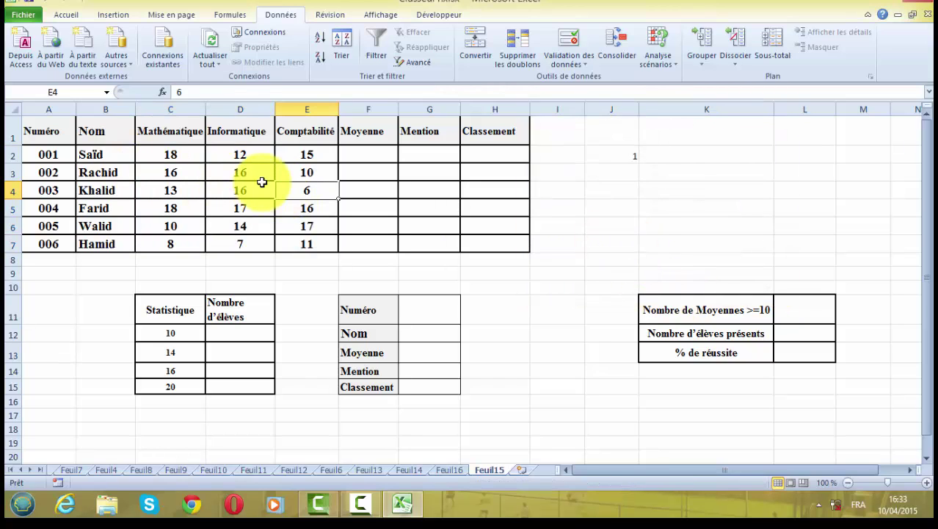
pyautogui.write('23')
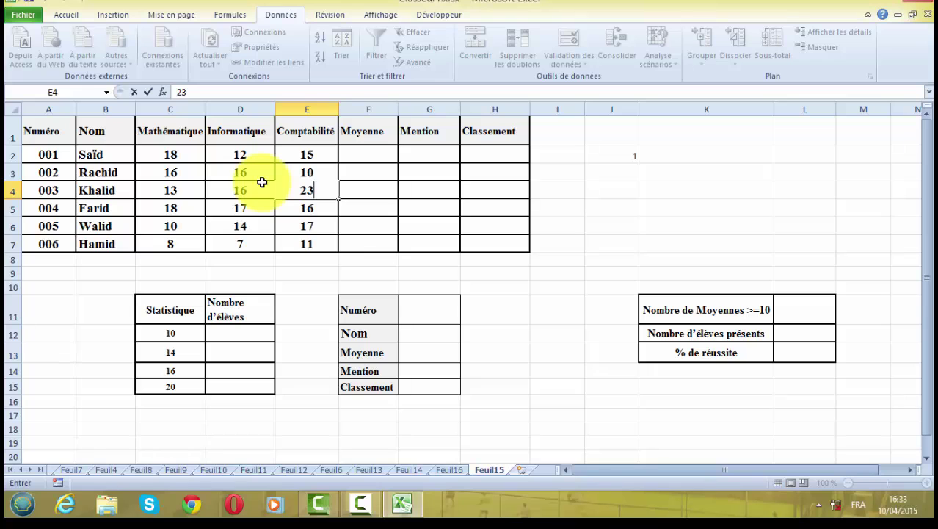
pyautogui.click(149, 93)
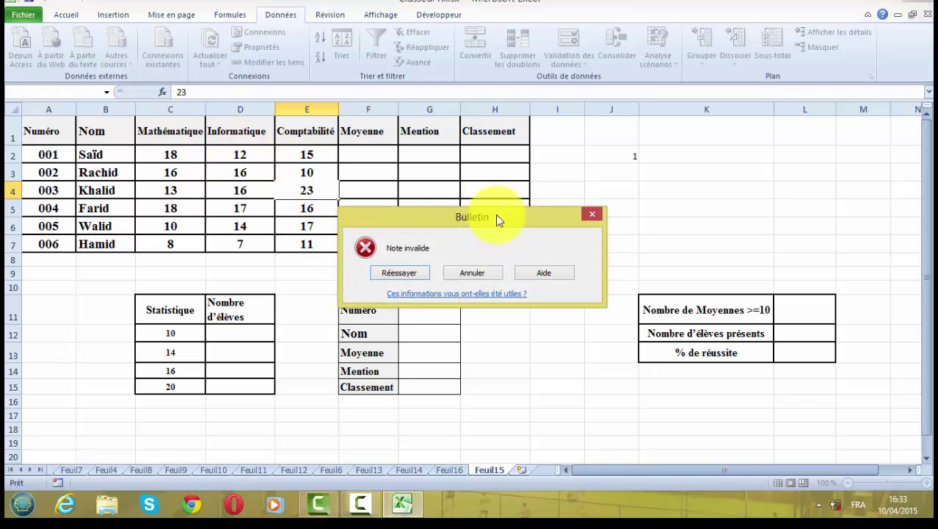
pyautogui.click(480, 272)
pyautogui.click(517, 314)
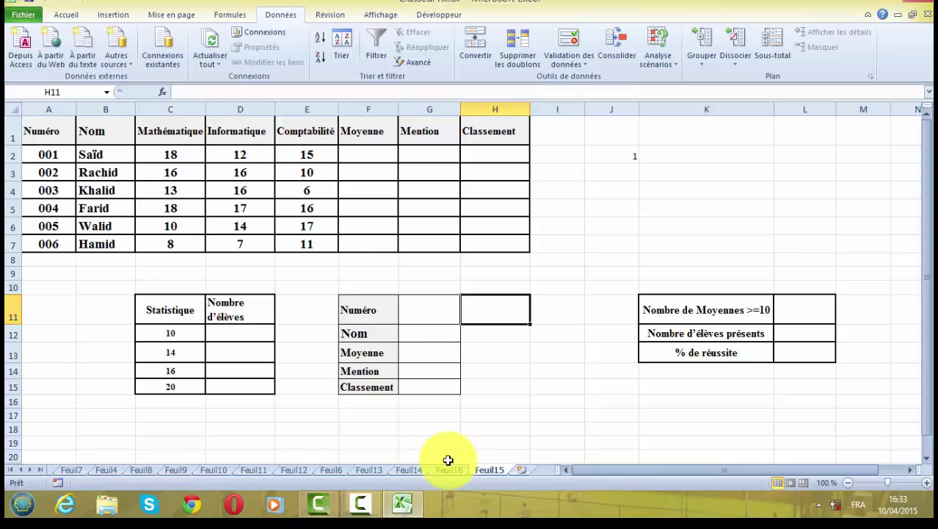
# Step: Enter =MOYENNE(C2:E2) in F2 and fill it down to F7
pyautogui.click(361, 157)
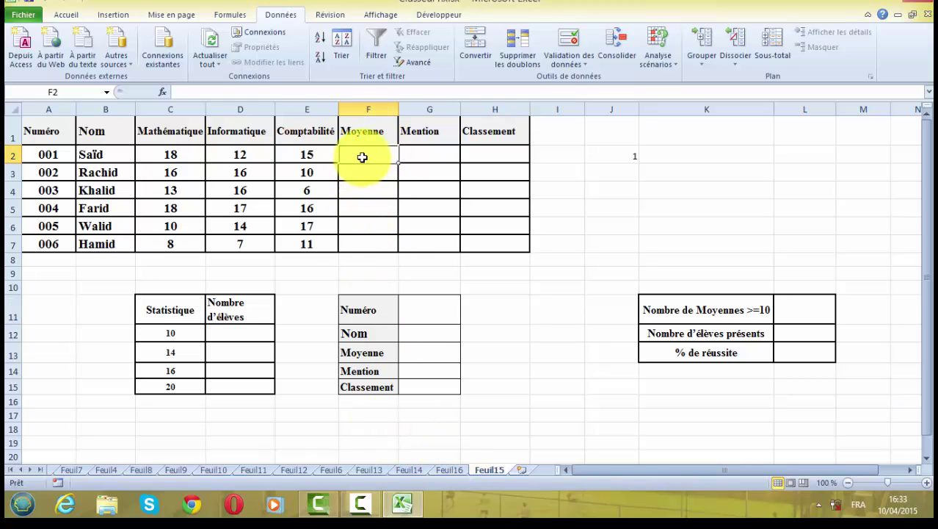
pyautogui.write('=')
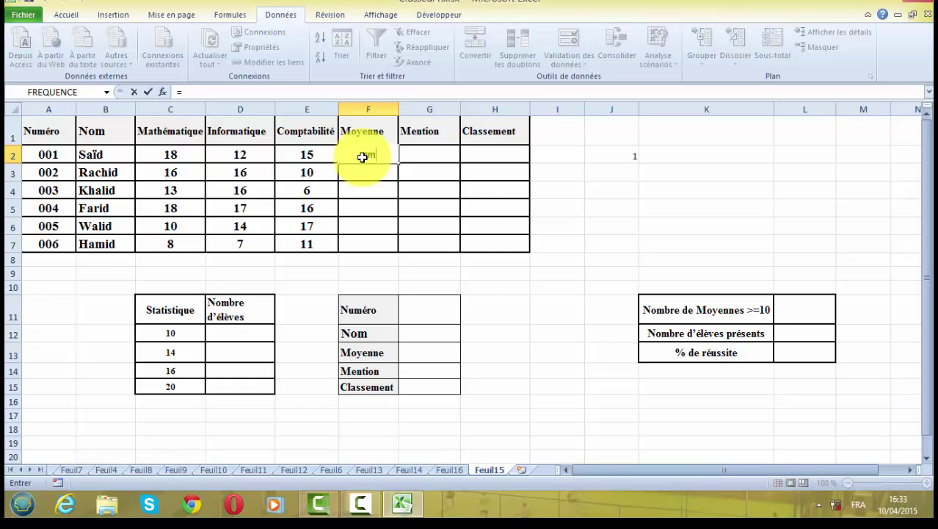
pyautogui.write('mo')
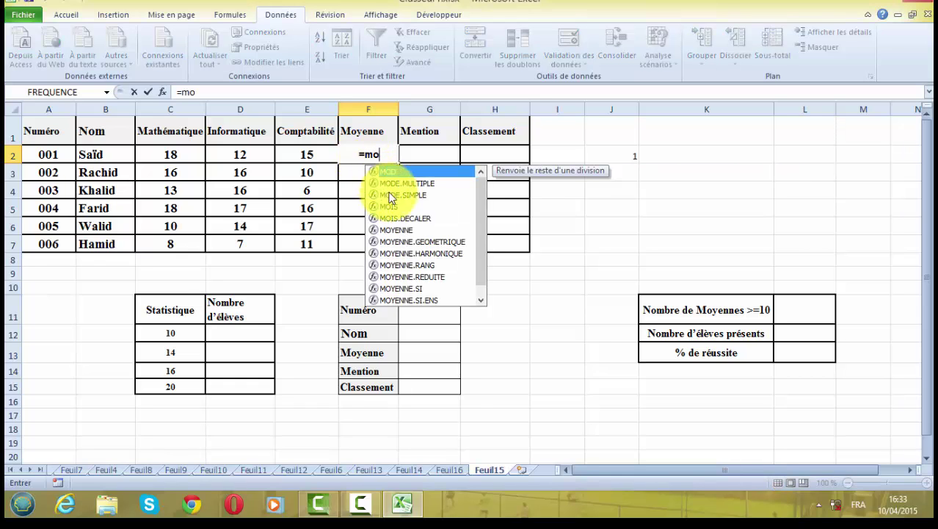
pyautogui.doubleClick(401, 230)
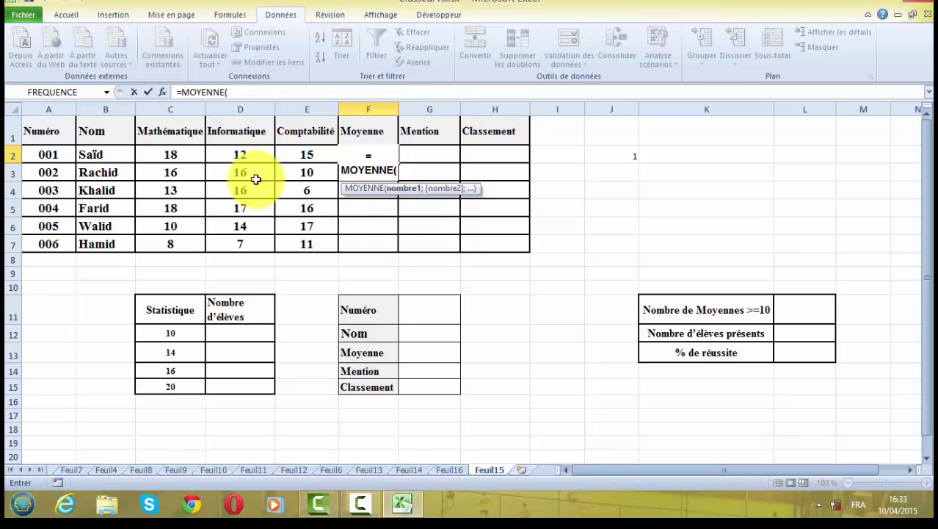
pyautogui.click(189, 154)
pyautogui.moveTo(189, 154); pyautogui.dragTo(280, 155)
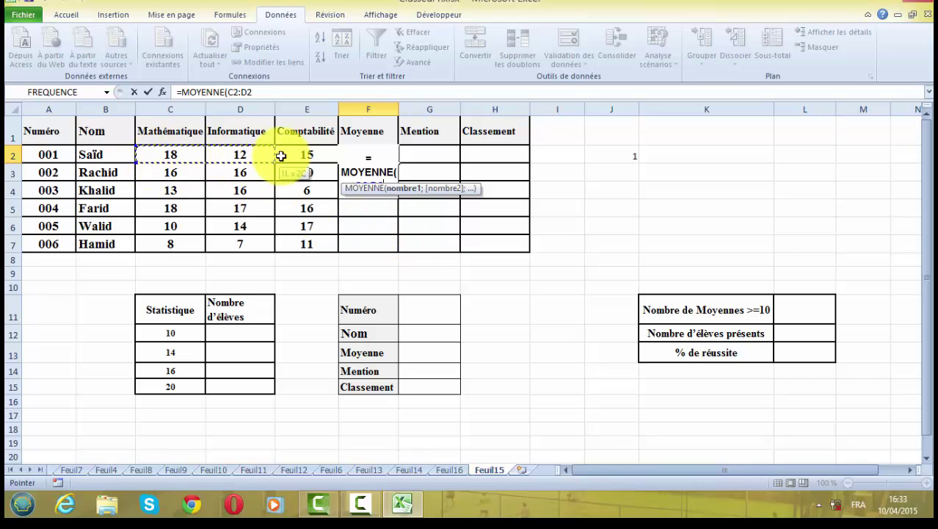
pyautogui.click(271, 88)
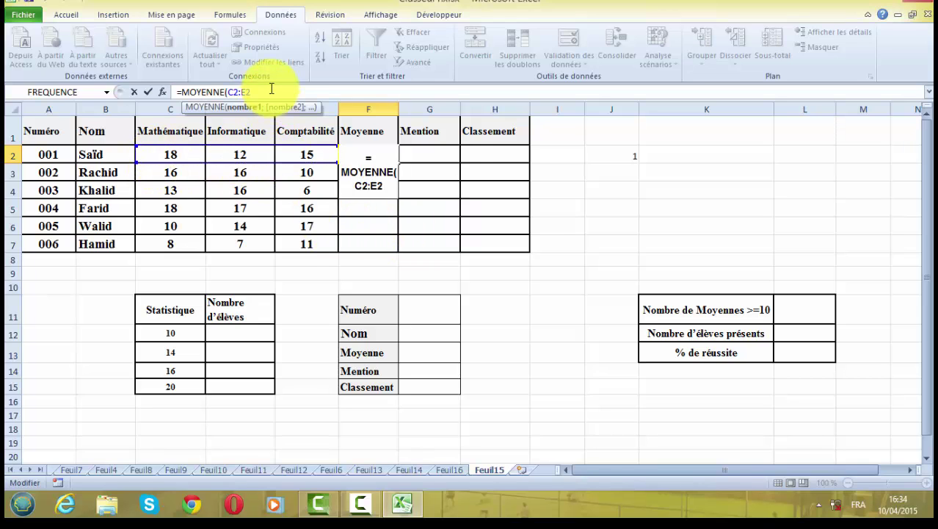
pyautogui.write(')')
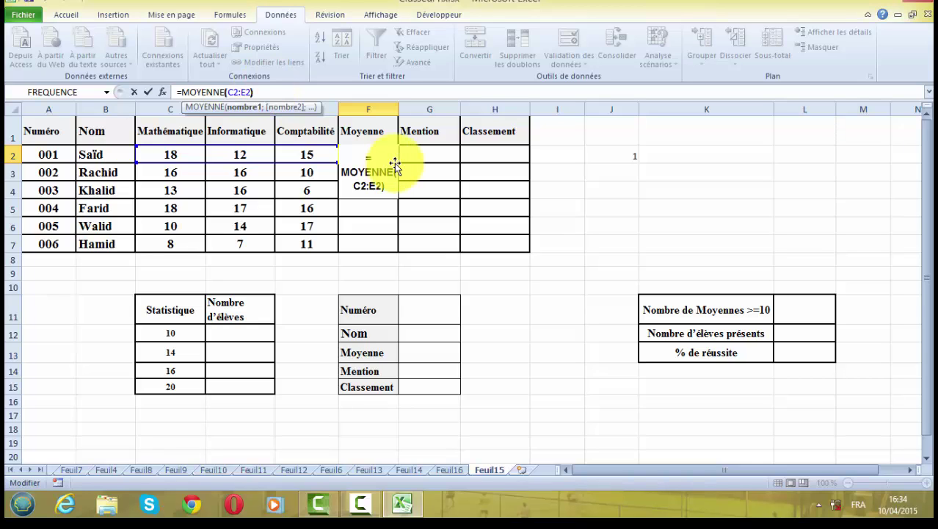
pyautogui.hotkey('ctrl', 'Return')
pyautogui.moveTo(397, 163); pyautogui.dragTo(397, 243)
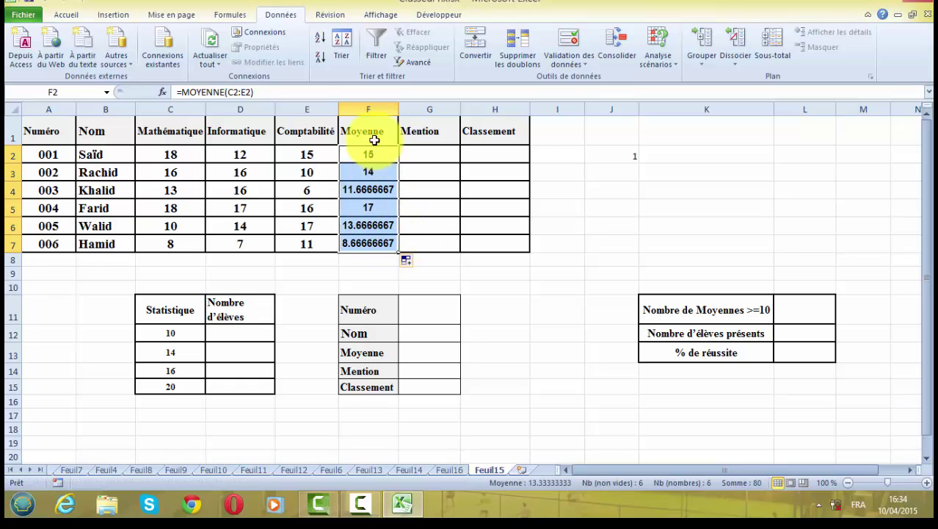
# Step: Format the averages F2:F7 as numbers with two decimal places
pyautogui.click(66, 15)
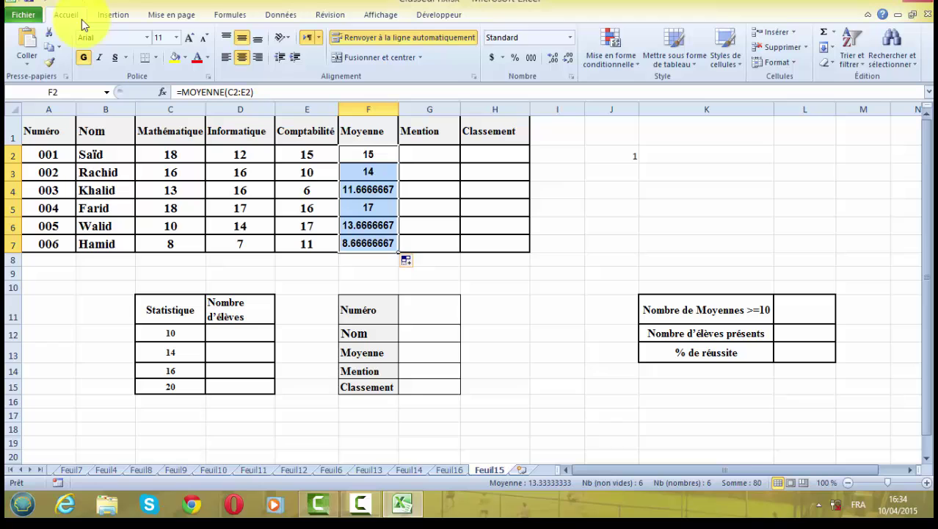
pyautogui.click(572, 76)
pyautogui.click(517, 108)
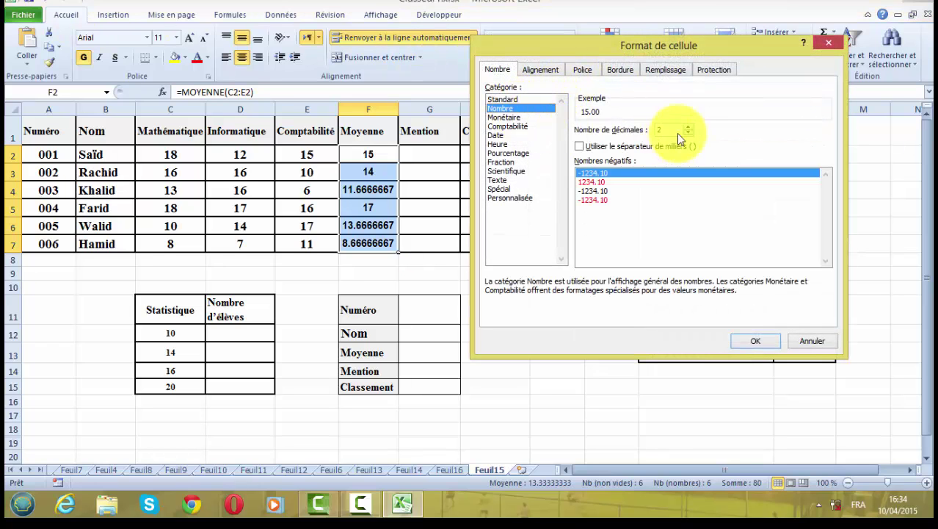
pyautogui.click(763, 341)
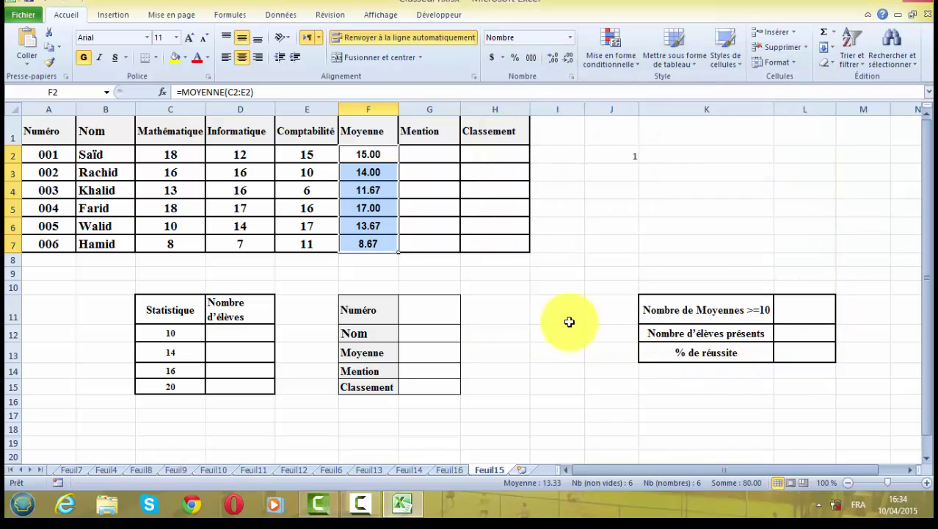
pyautogui.click(565, 317)
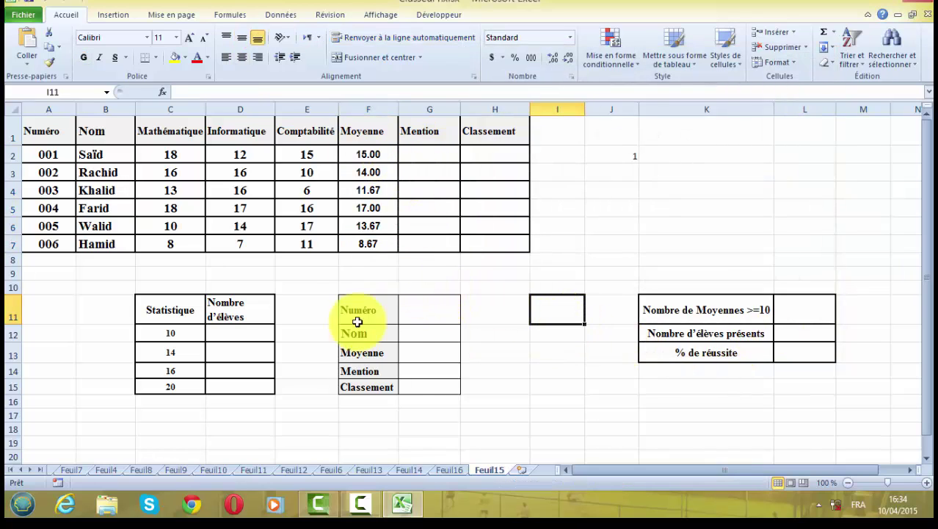
pyautogui.click(451, 471)
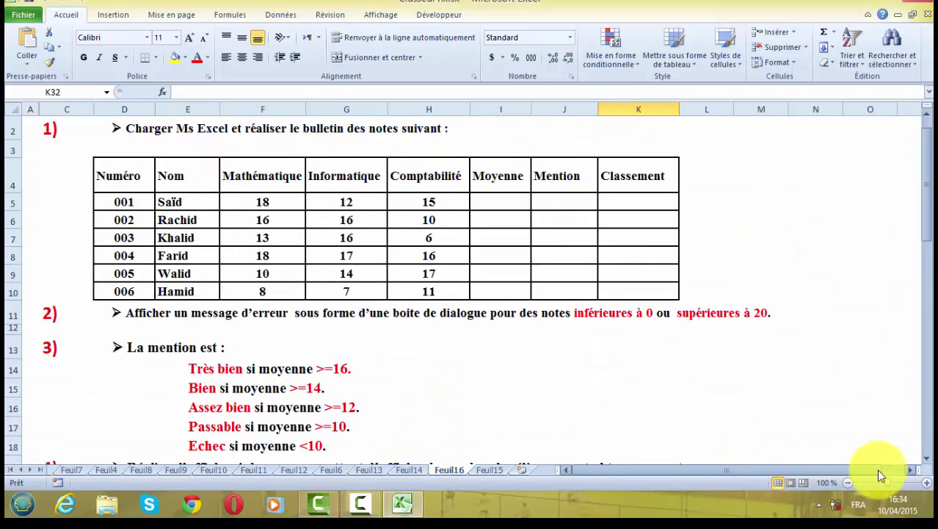
pyautogui.click(927, 461)
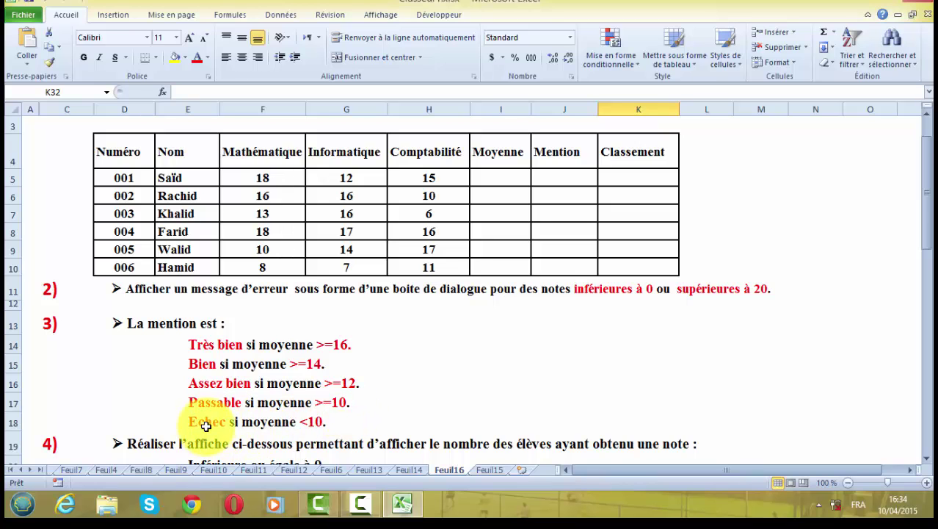
pyautogui.click(490, 469)
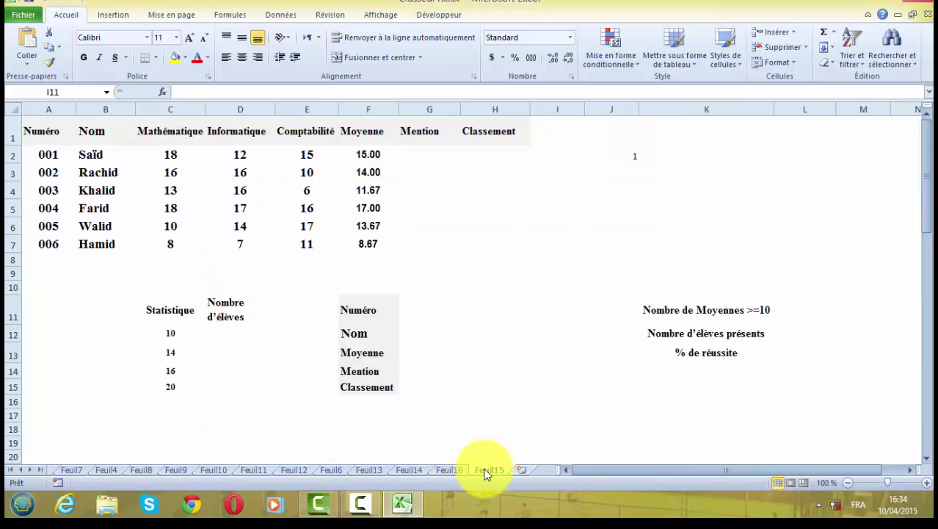
# Step: In G2, type =si(F2>=16;"Tres bien";si(F2>=14;"Bien";si(F2>=12;"Assez bien";si( for the mention
pyautogui.click(417, 157)
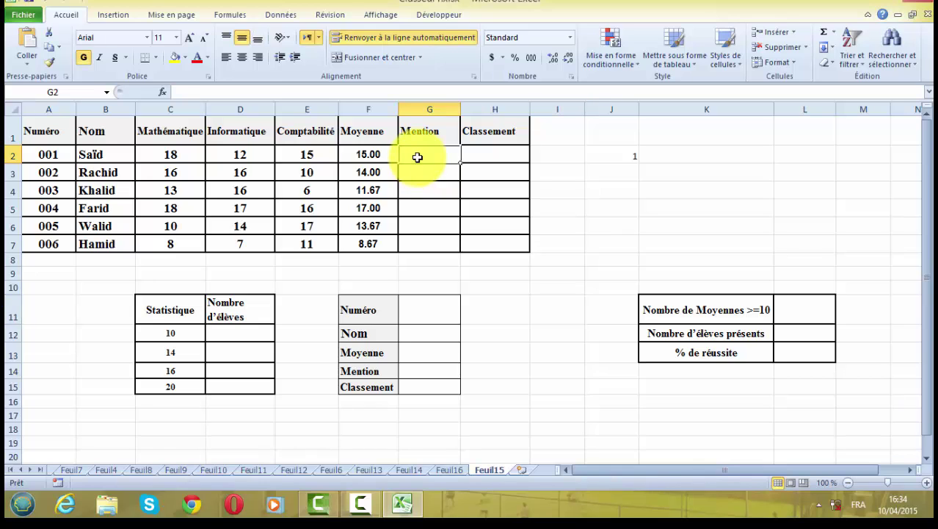
pyautogui.write('=si(')
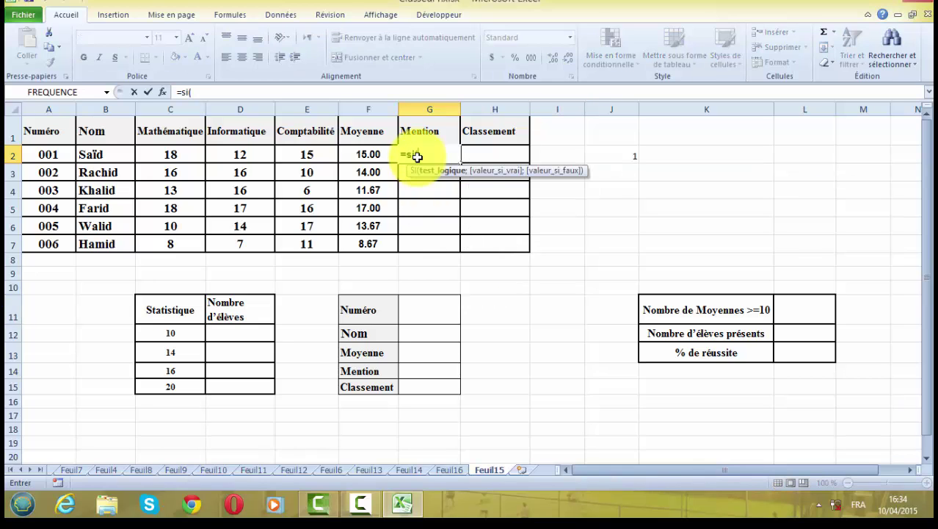
pyautogui.click(367, 155)
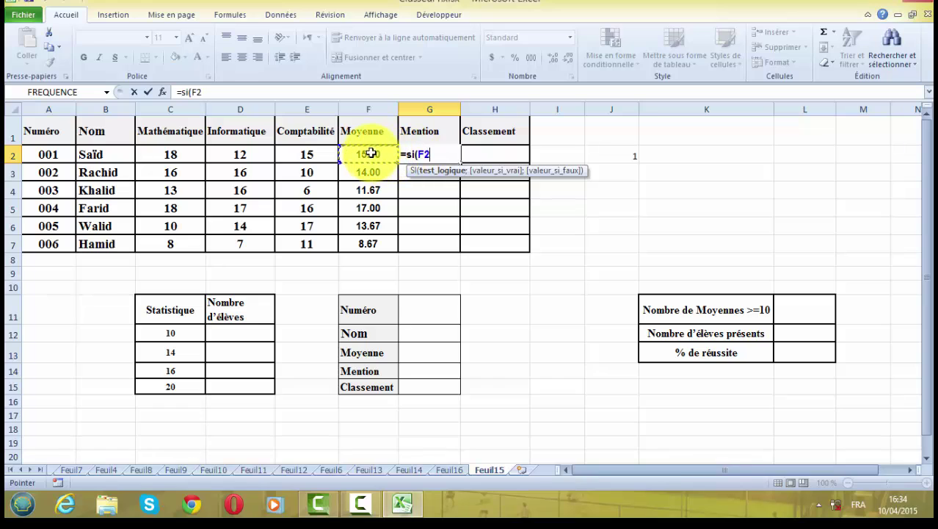
pyautogui.click(226, 92)
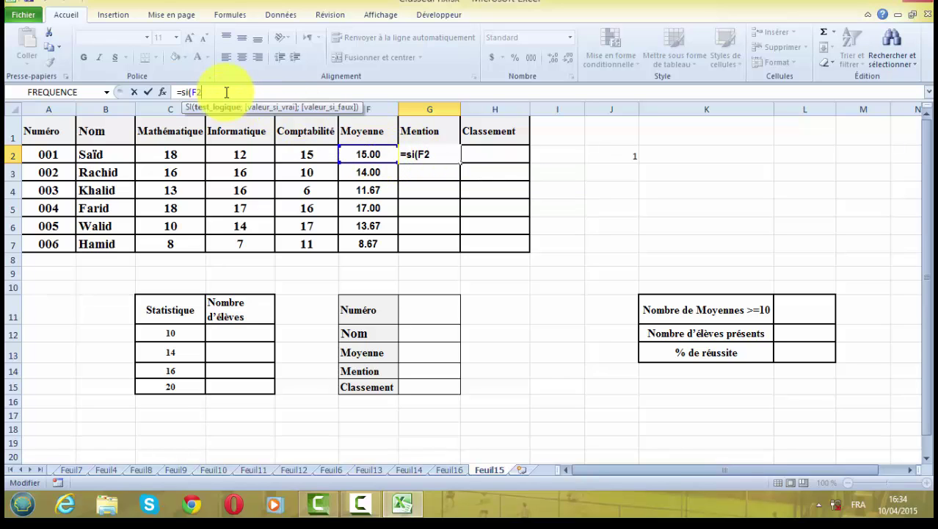
pyautogui.write('>=16')
pyautogui.write(';"')
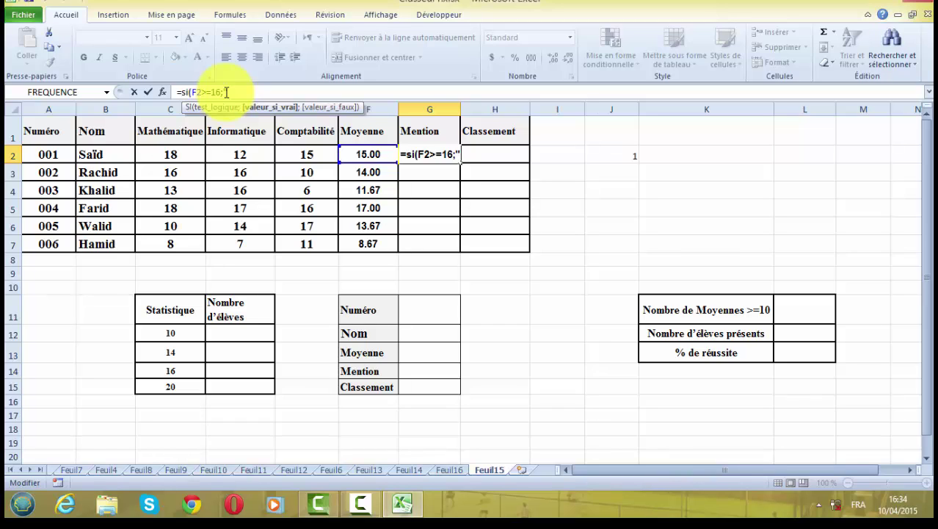
pyautogui.write('Tres')
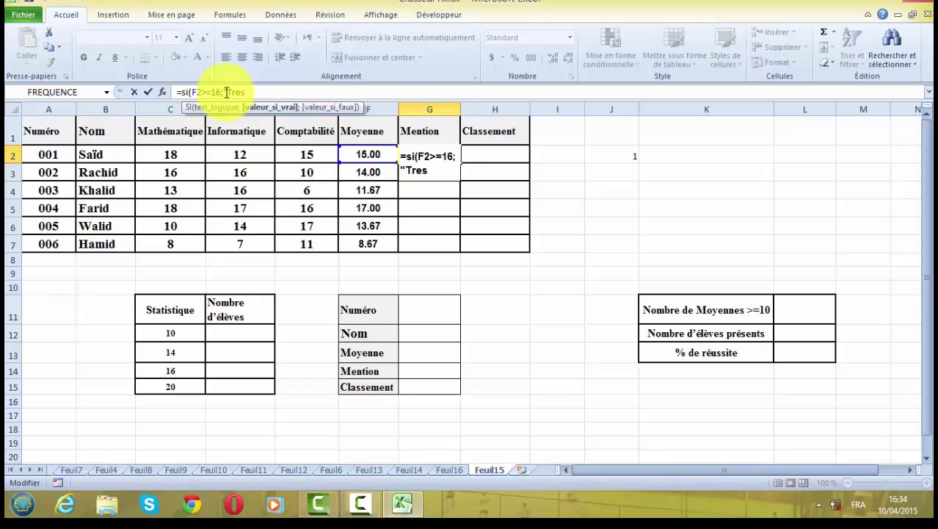
pyautogui.write(' bien"')
pyautogui.write(';')
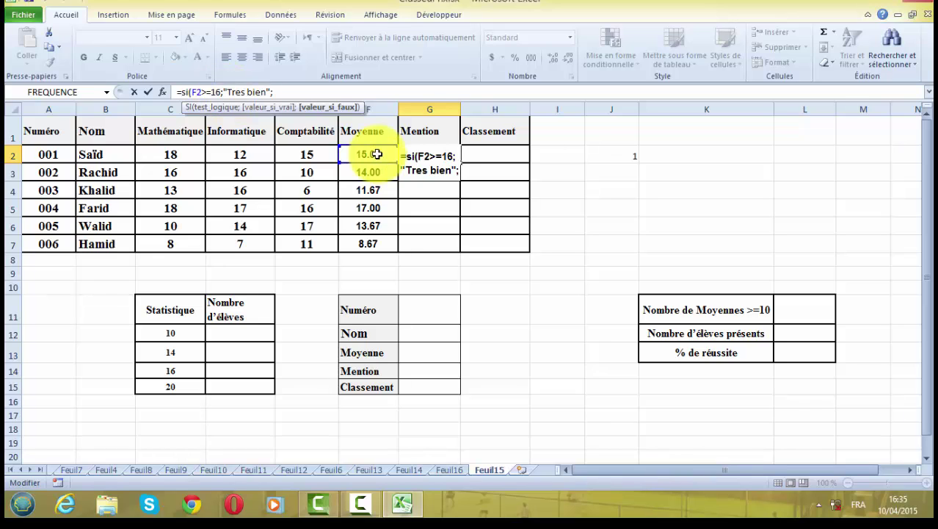
pyautogui.write('si(F2>=')
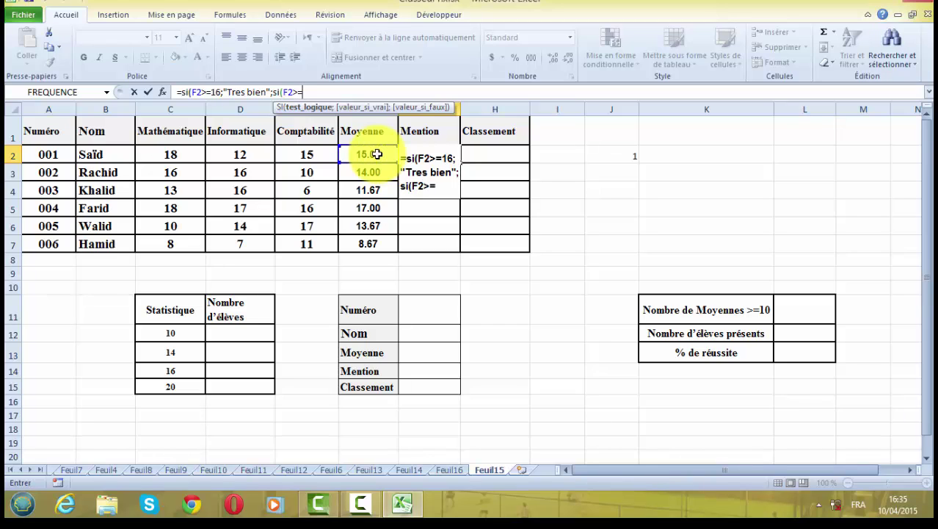
pyautogui.write('14')
pyautogui.write(';"')
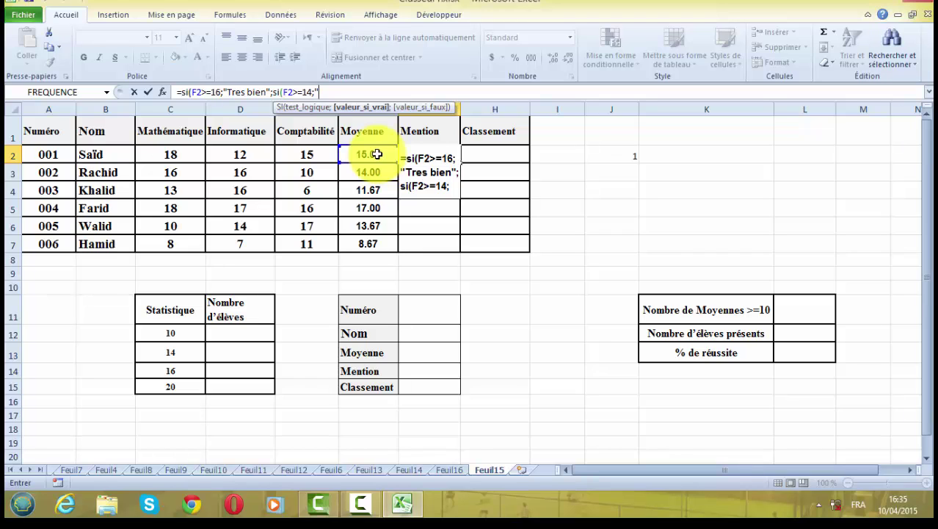
pyautogui.write('Bie')
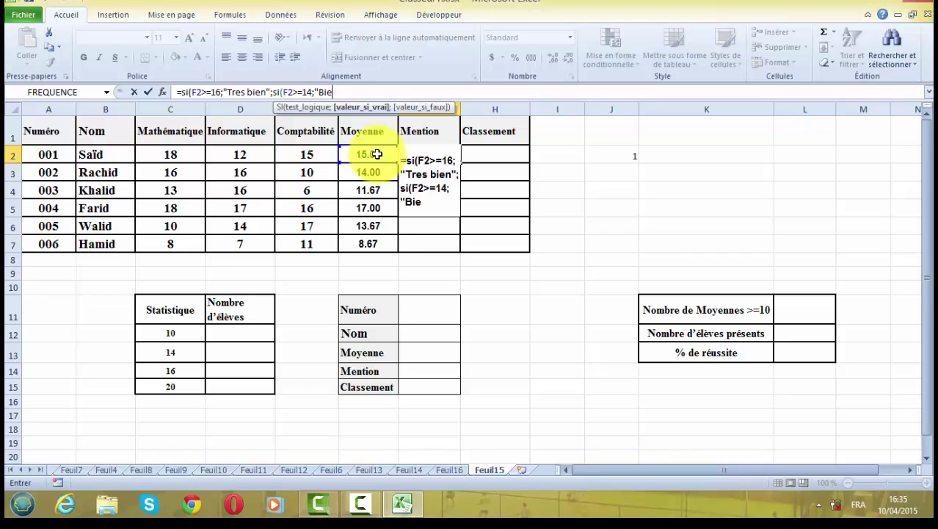
pyautogui.write('n')
pyautogui.write('"')
pyautogui.write(';')
pyautogui.write('si(')
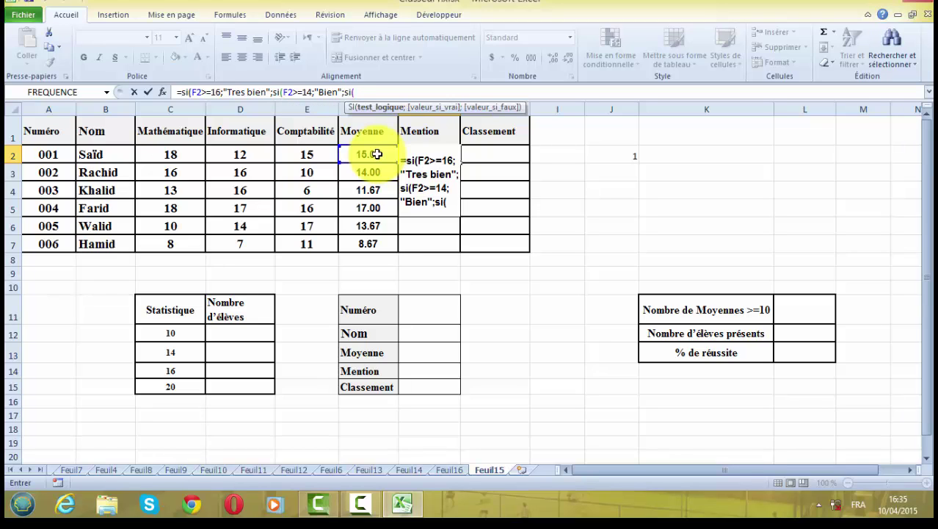
pyautogui.click(376, 154)
pyautogui.write('>=1')
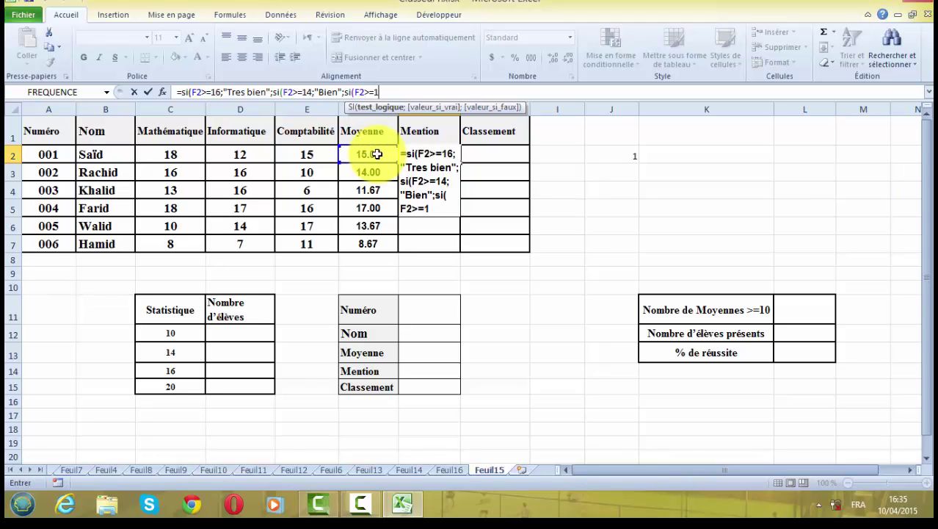
pyautogui.write('2;"')
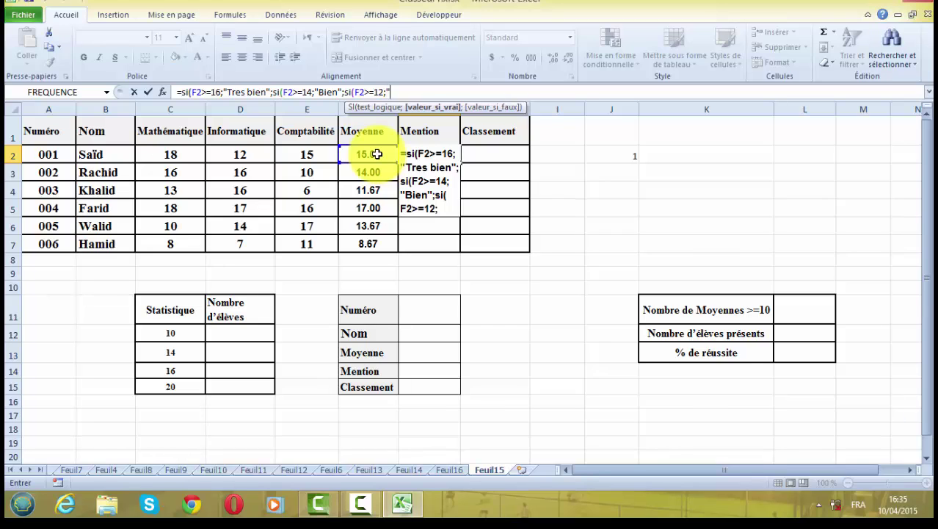
pyautogui.write('Ass')
pyautogui.write('ez bi')
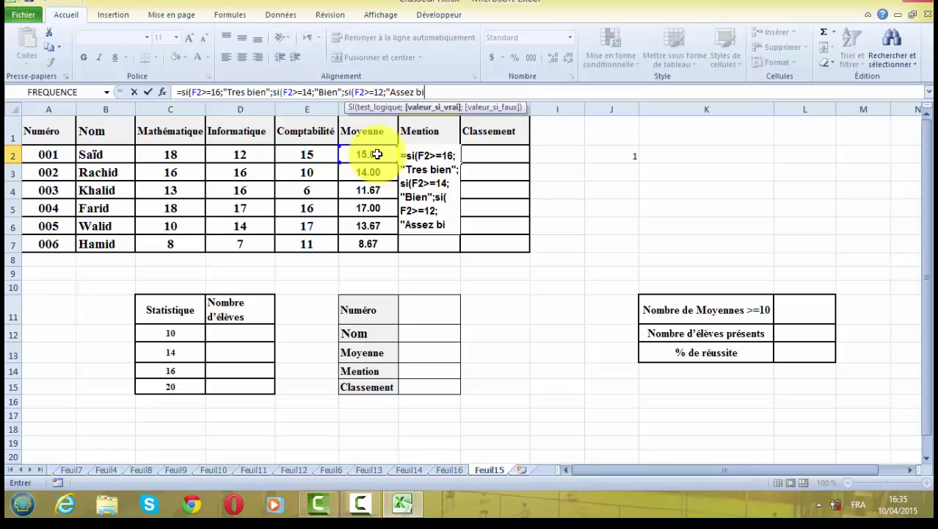
pyautogui.write('en"')
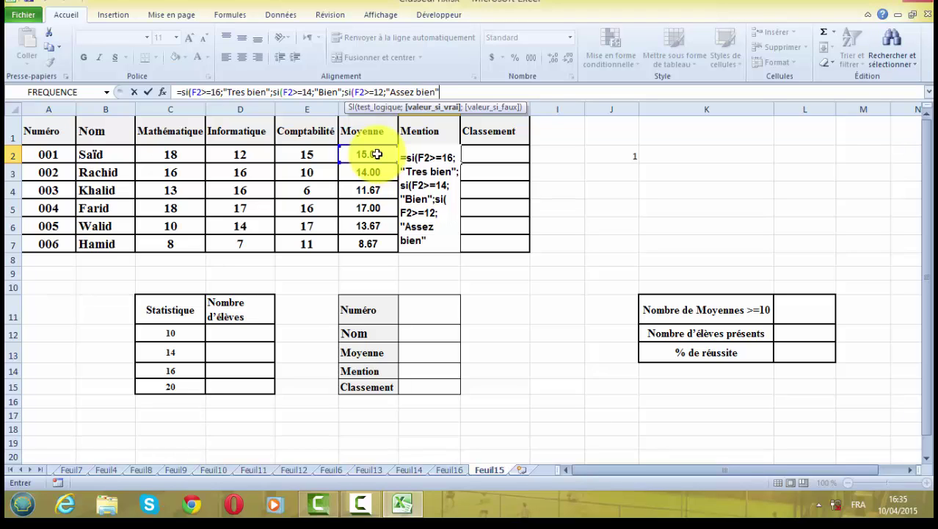
pyautogui.write(';')
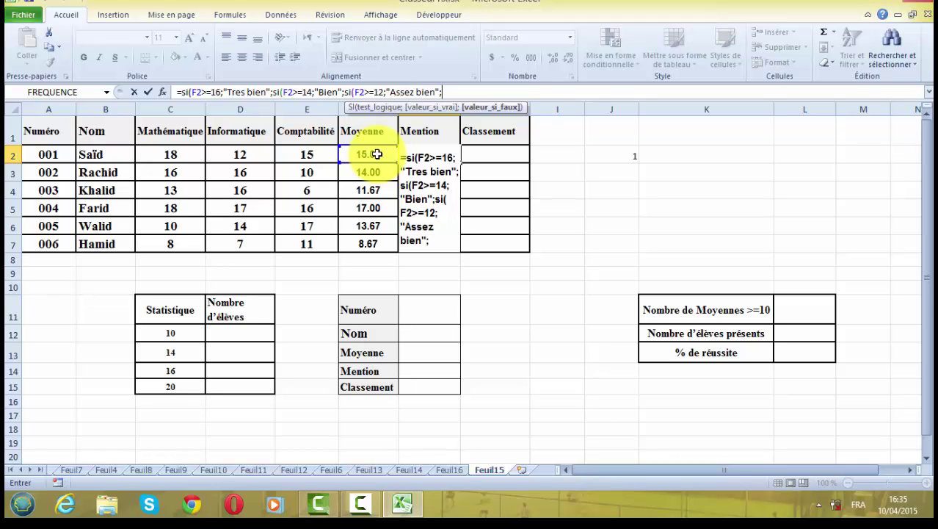
pyautogui.write('s')
pyautogui.write('i(')
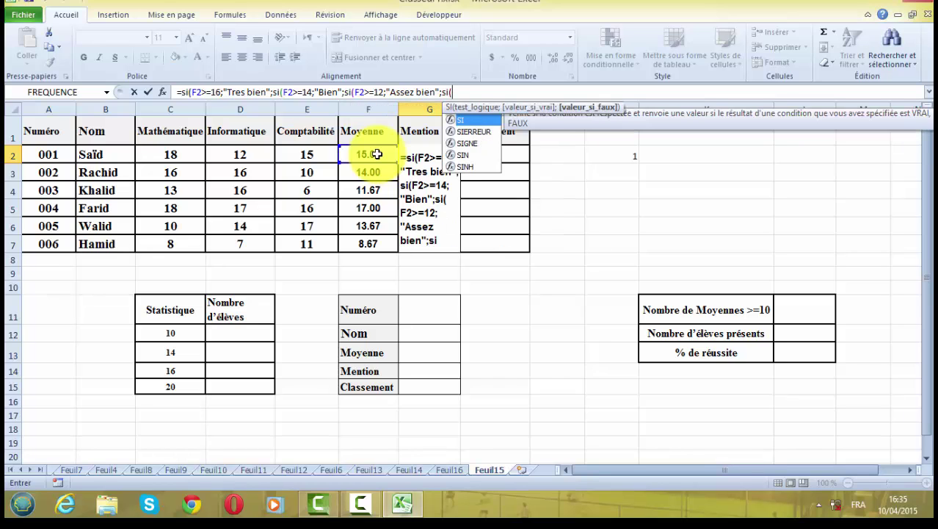
# Step: Complete the formula with F2>=10;"Passable";"Echec" and close all parentheses
pyautogui.click(376, 153)
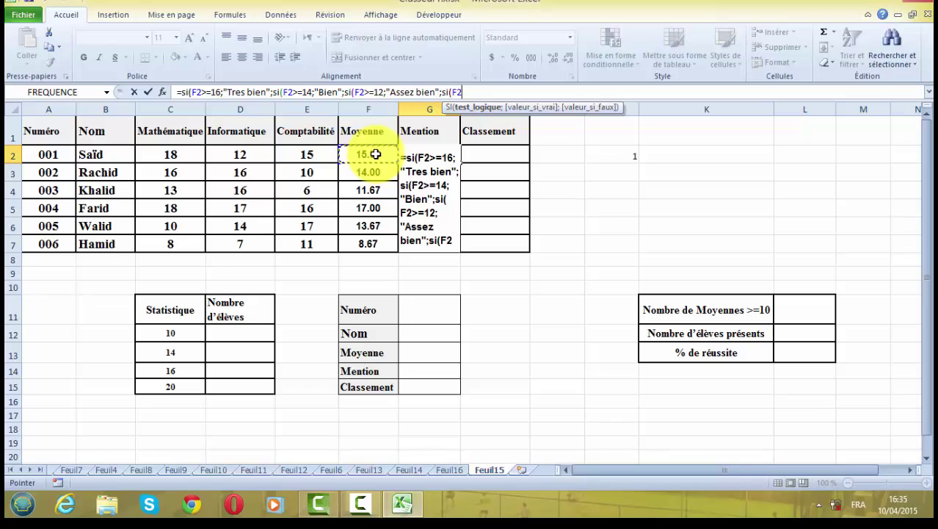
pyautogui.write('>')
pyautogui.write('=')
pyautogui.write('10')
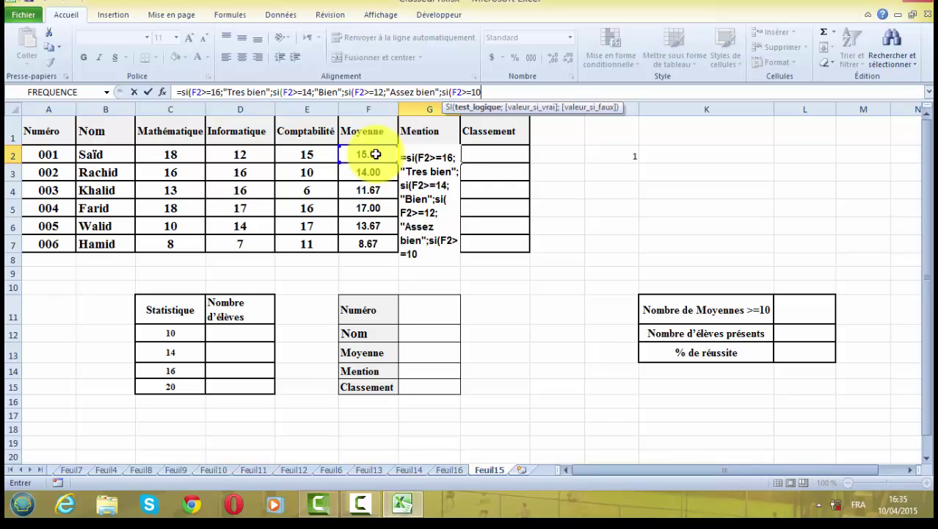
pyautogui.write(';"')
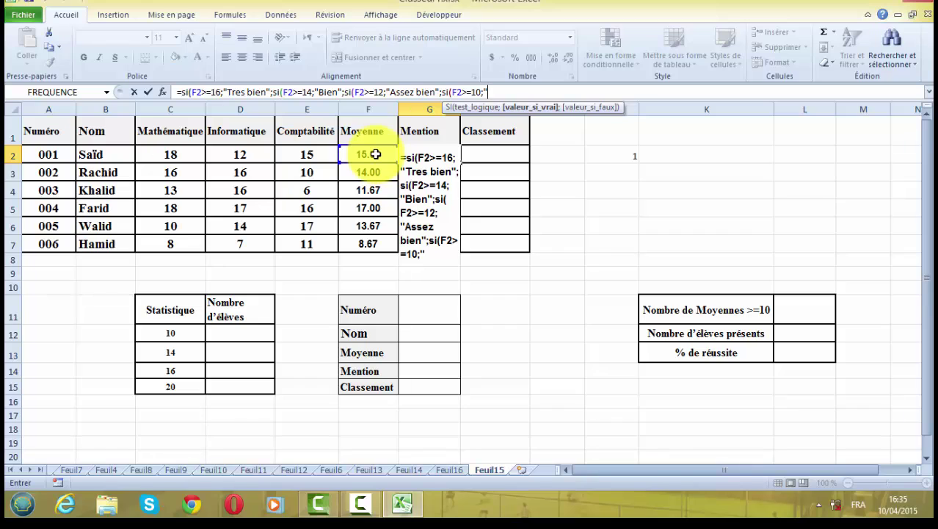
pyautogui.write('P')
pyautogui.write('assable"')
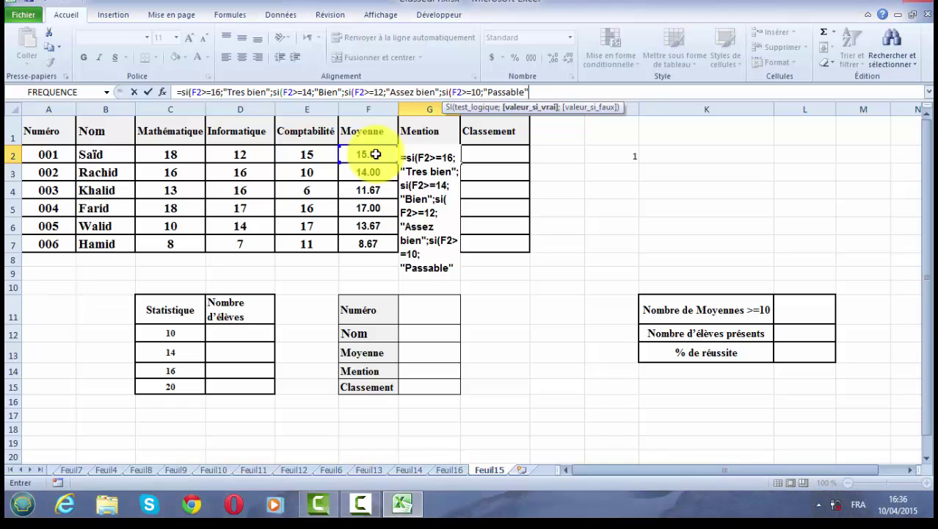
pyautogui.write(';"')
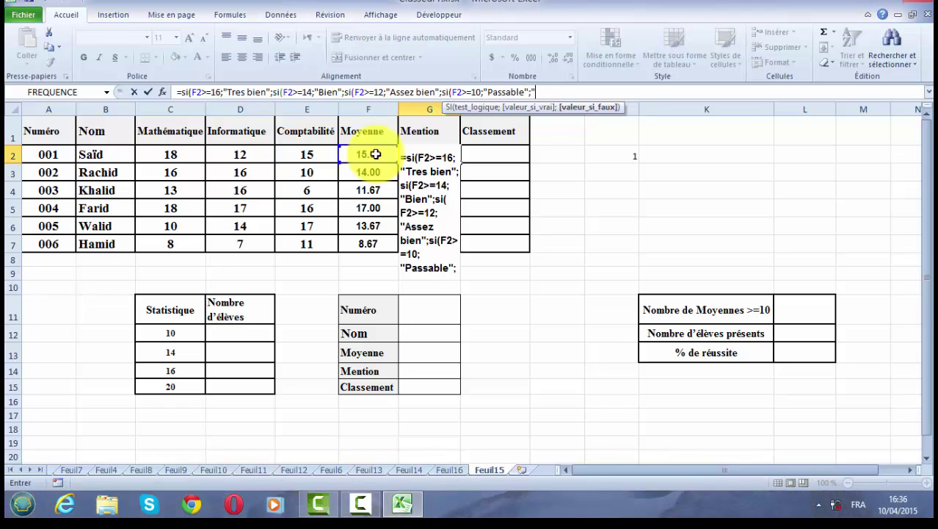
pyautogui.write('Ech')
pyautogui.write('ec"')
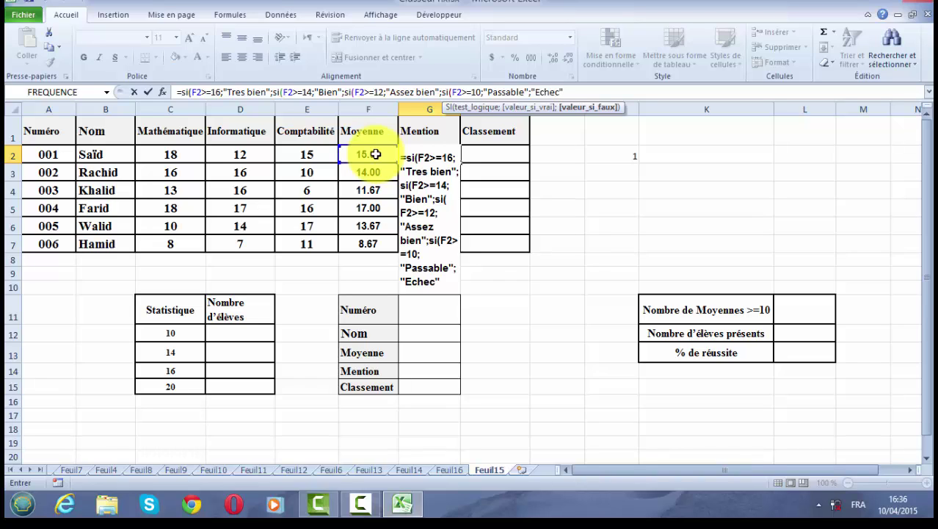
pyautogui.write(')))')
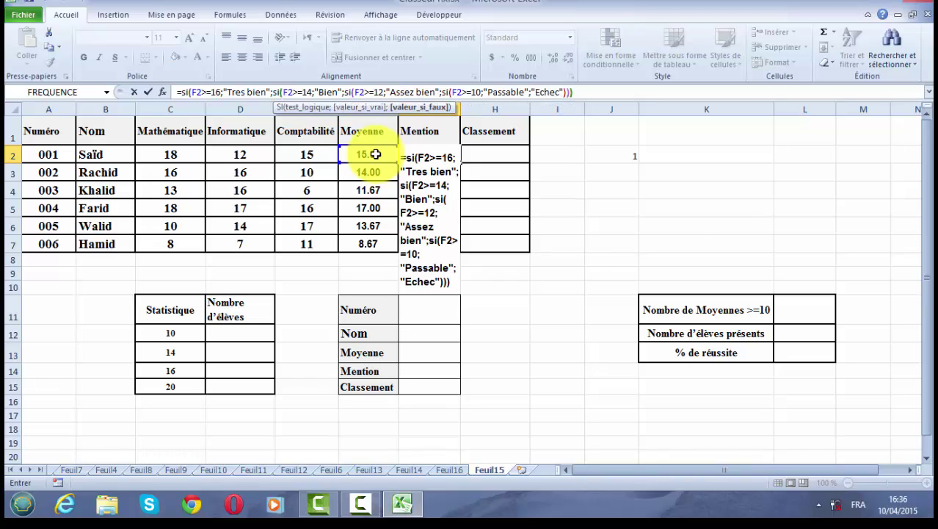
pyautogui.write(')')
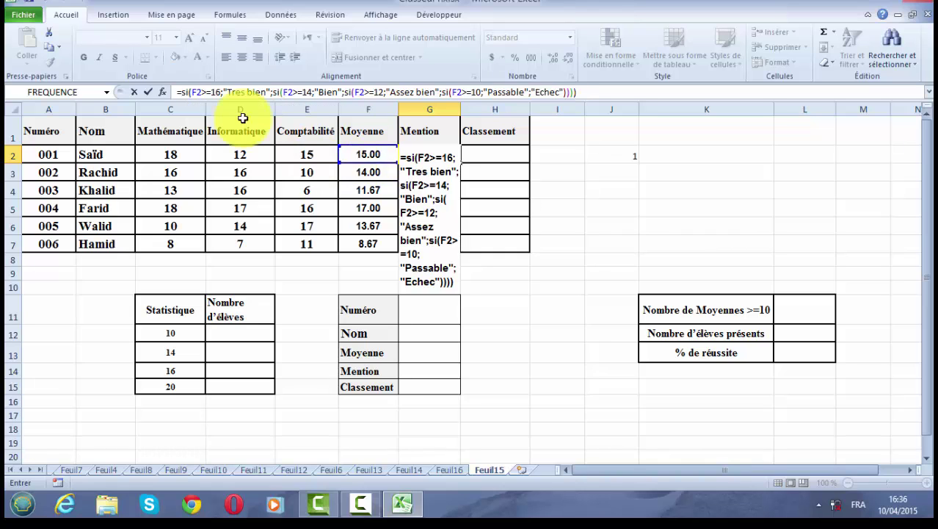
# Step: Commit the mention formula in G2 and copy it down through G7
pyautogui.click(144, 92)
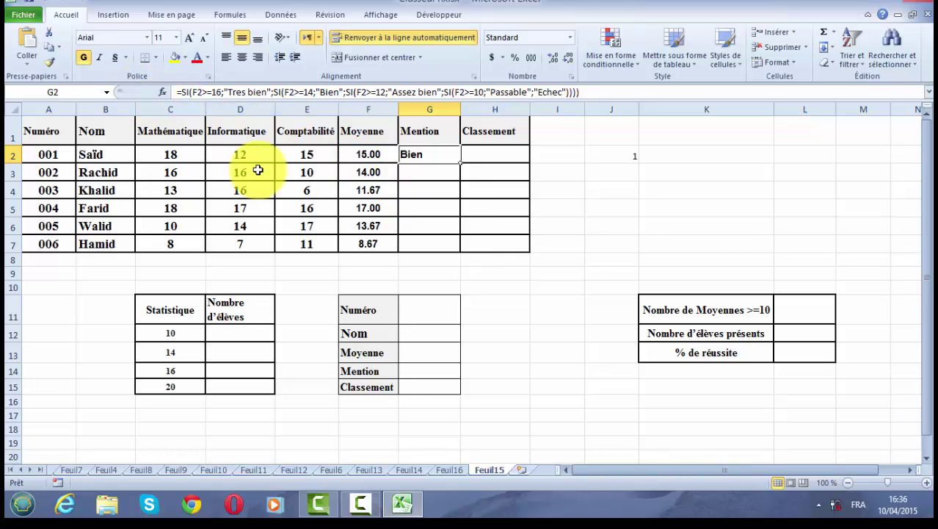
pyautogui.click(515, 299)
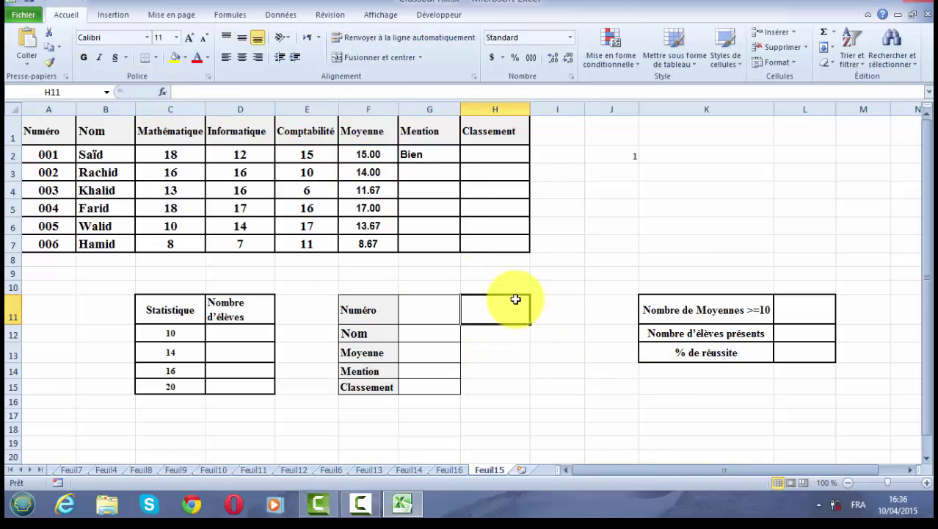
pyautogui.click(430, 152)
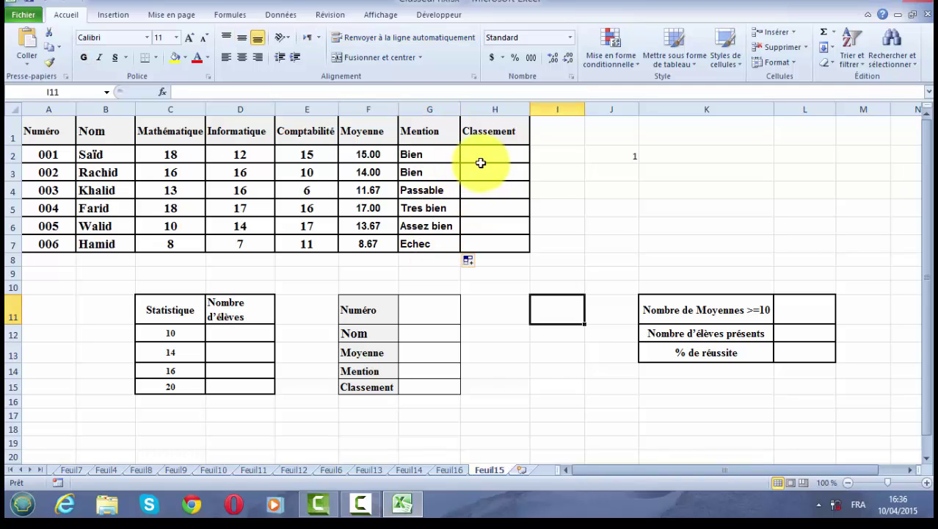
pyautogui.click(481, 160)
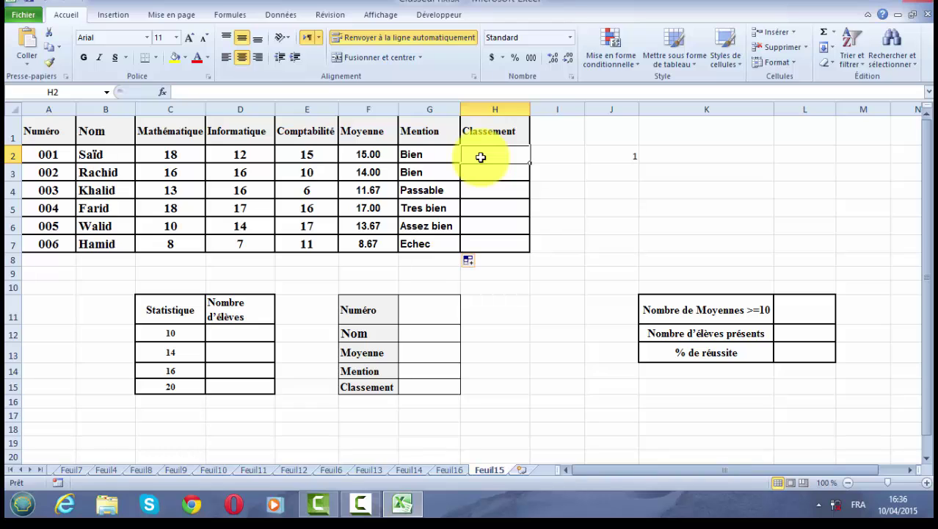
# Step: Enter =RANG(F2;$F$2:$F$7;0) in H2
pyautogui.write('=')
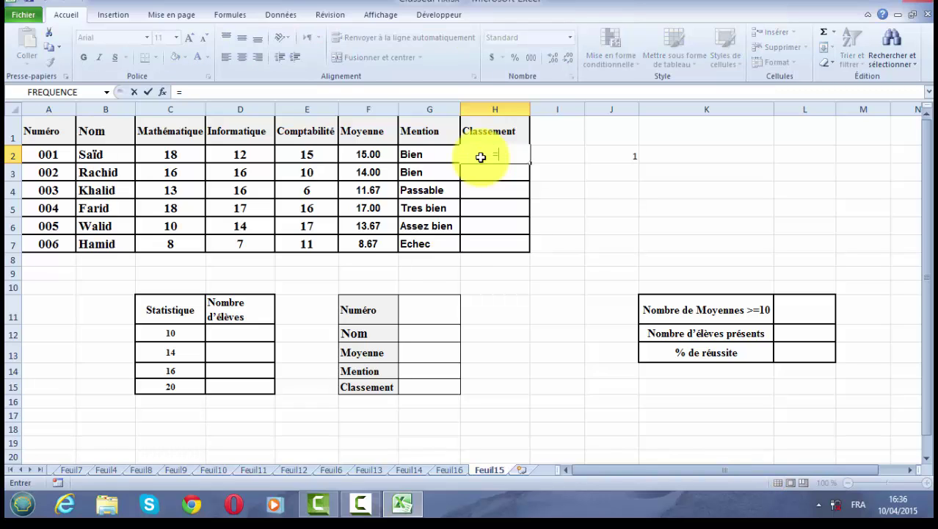
pyautogui.write('ran')
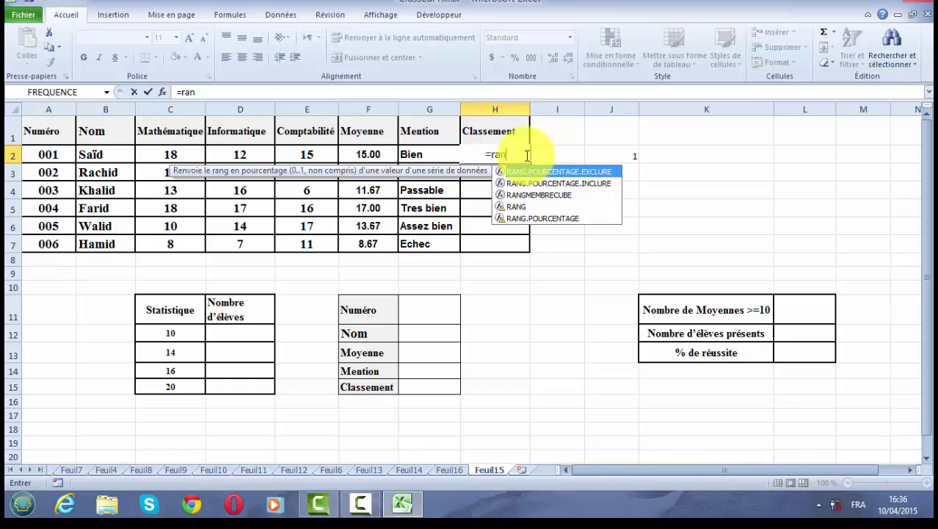
pyautogui.write('g')
pyautogui.press('Tab')
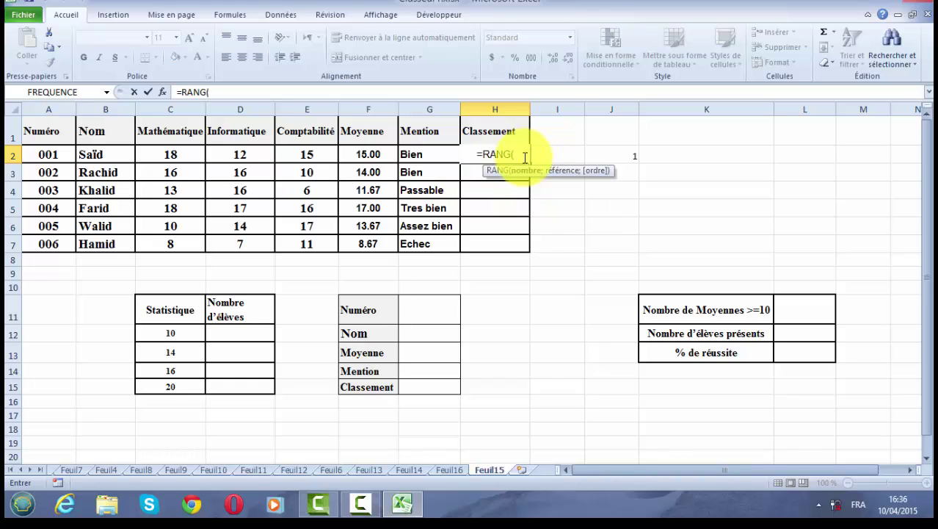
pyautogui.click(366, 154)
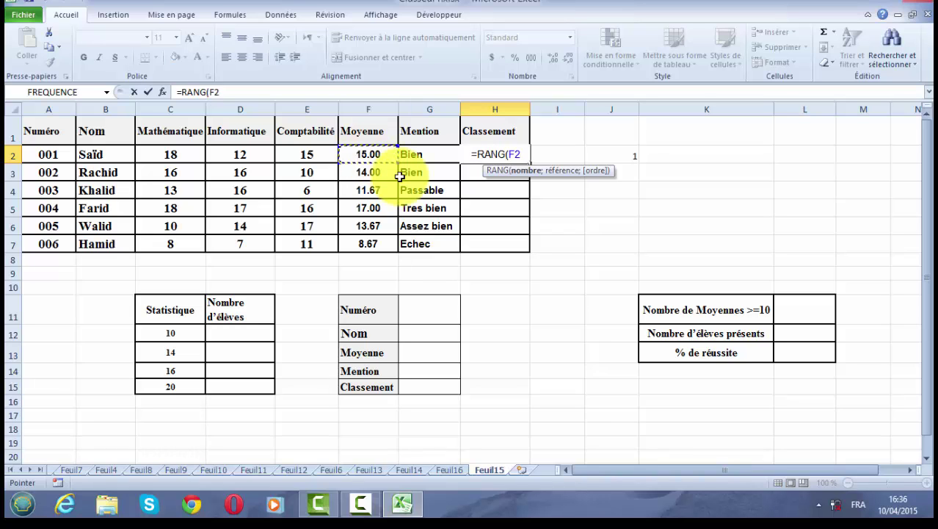
pyautogui.write(';')
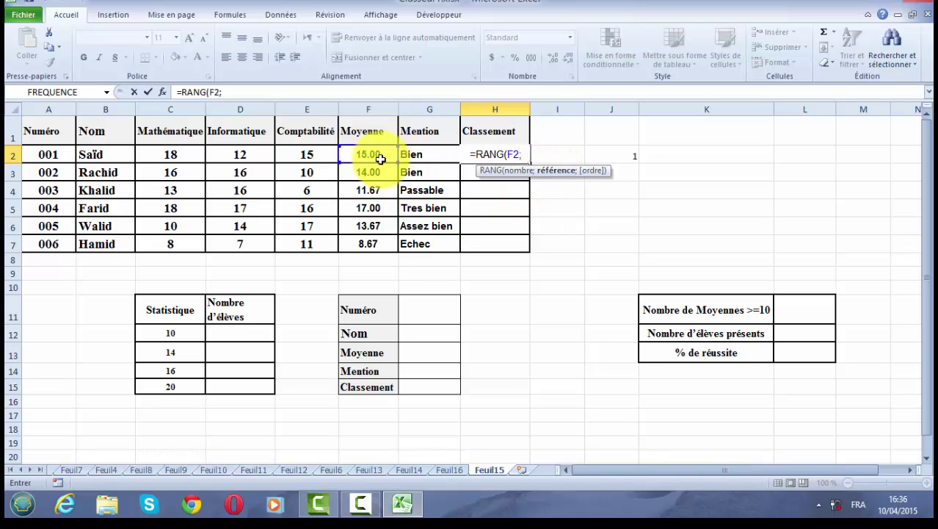
pyautogui.moveTo(368, 154); pyautogui.dragTo(371, 243)
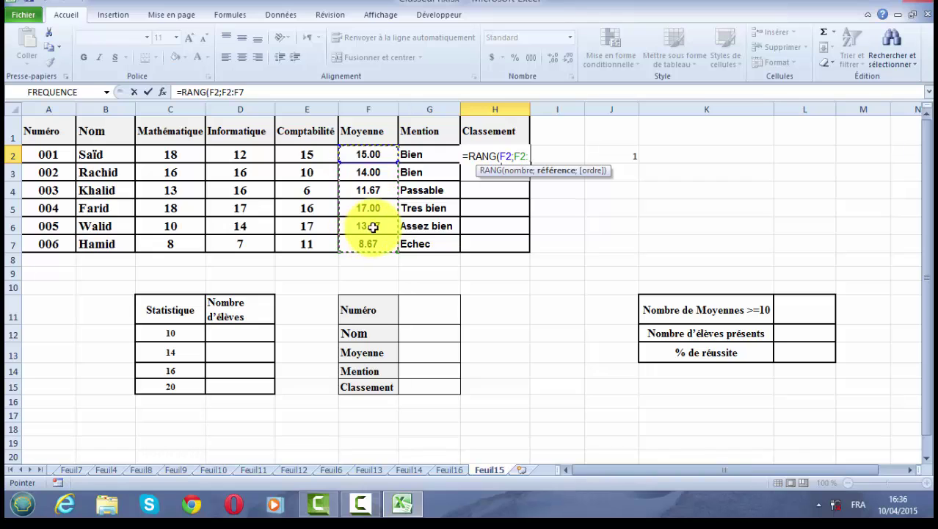
pyautogui.press('F4')
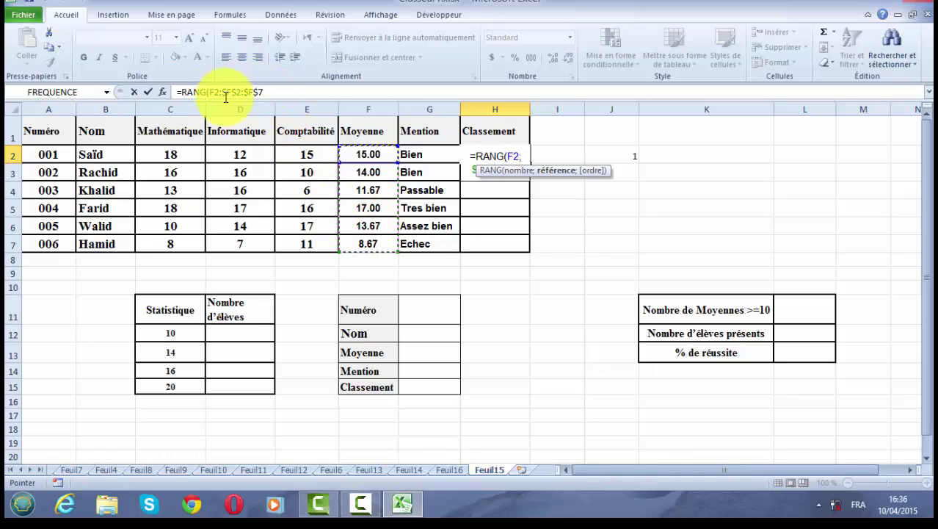
pyautogui.click(280, 94)
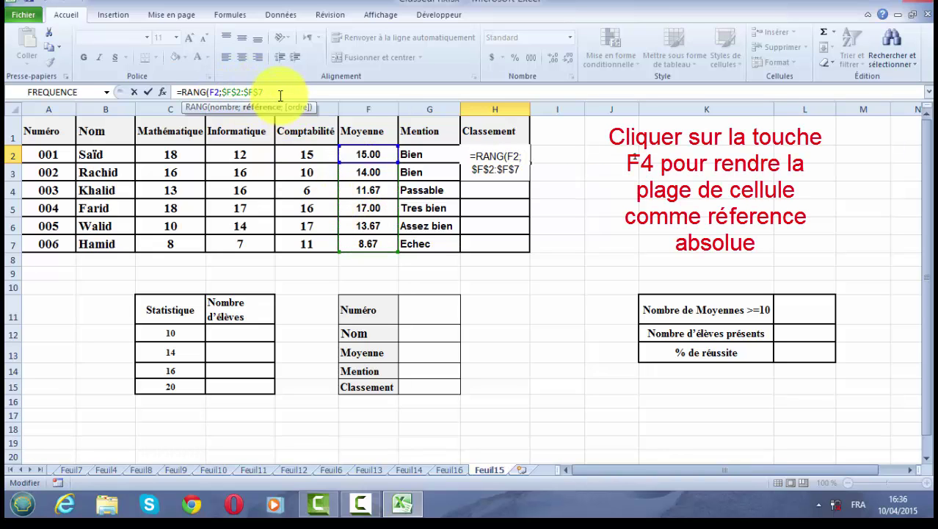
pyautogui.write(';')
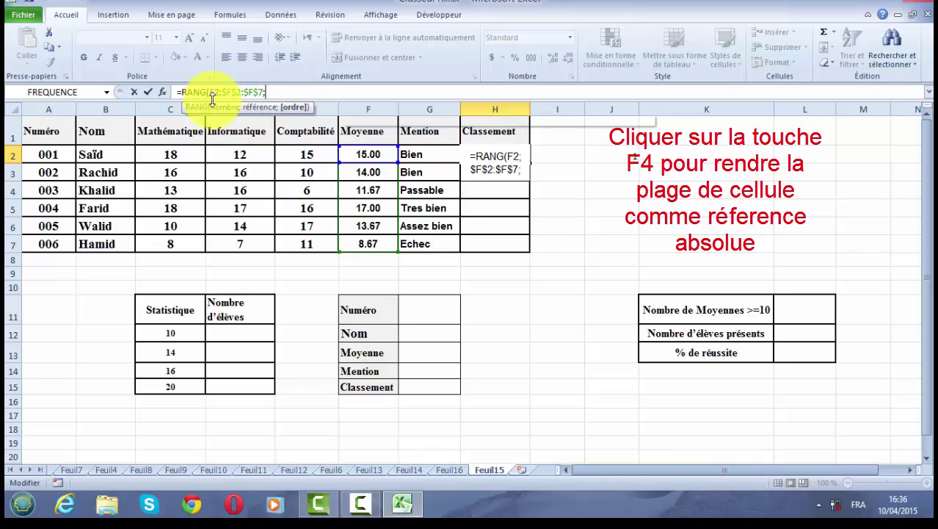
pyautogui.write('0)')
pyautogui.click(147, 92)
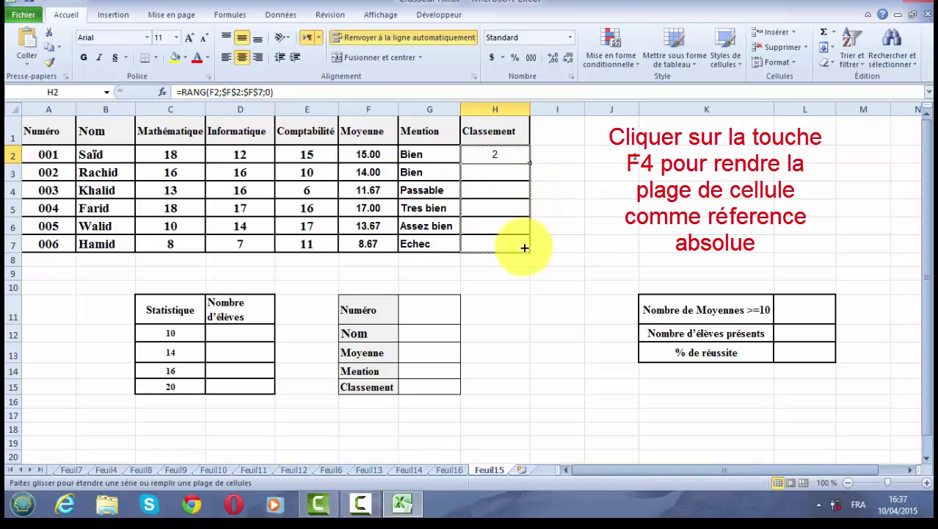
# Step: Fill the rank formula down to H7 and select H2:H7
pyautogui.moveTo(528, 179); pyautogui.dragTo(524, 248)
pyautogui.click(534, 301)
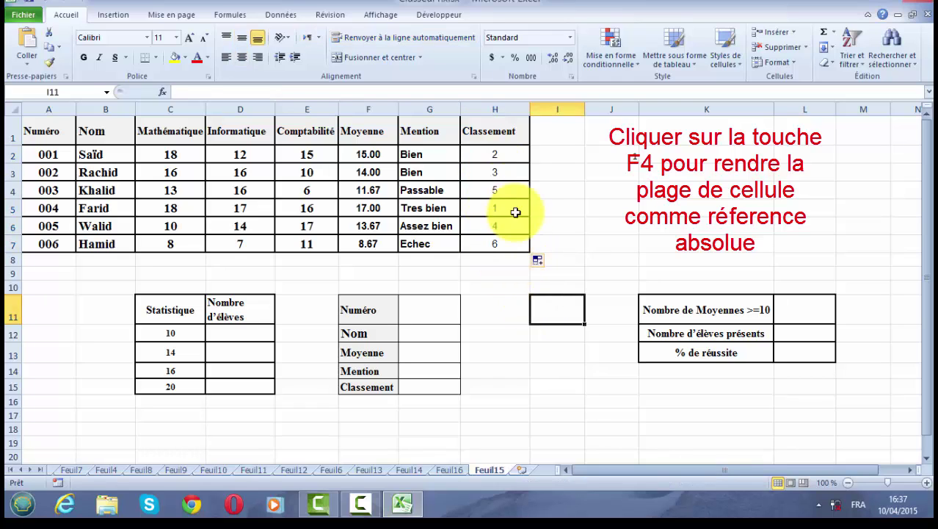
pyautogui.click(491, 159)
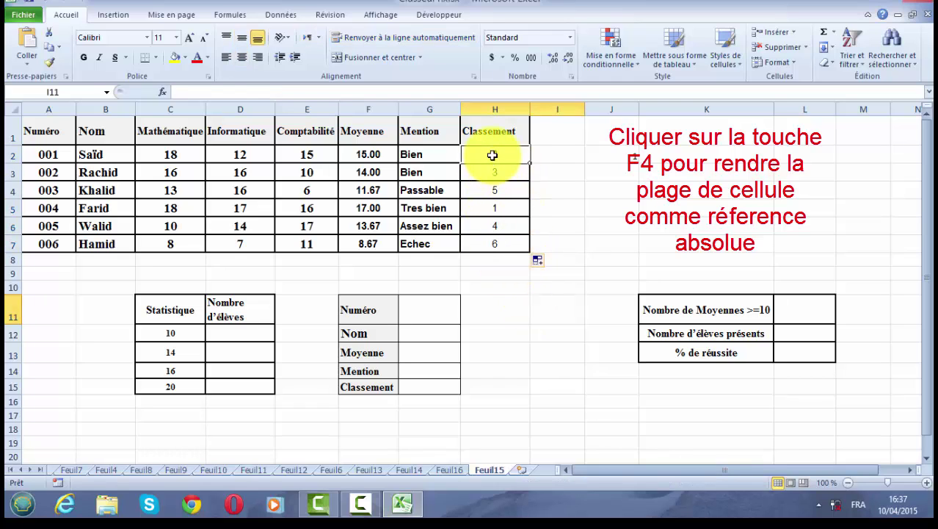
pyautogui.moveTo(491, 160); pyautogui.dragTo(489, 242)
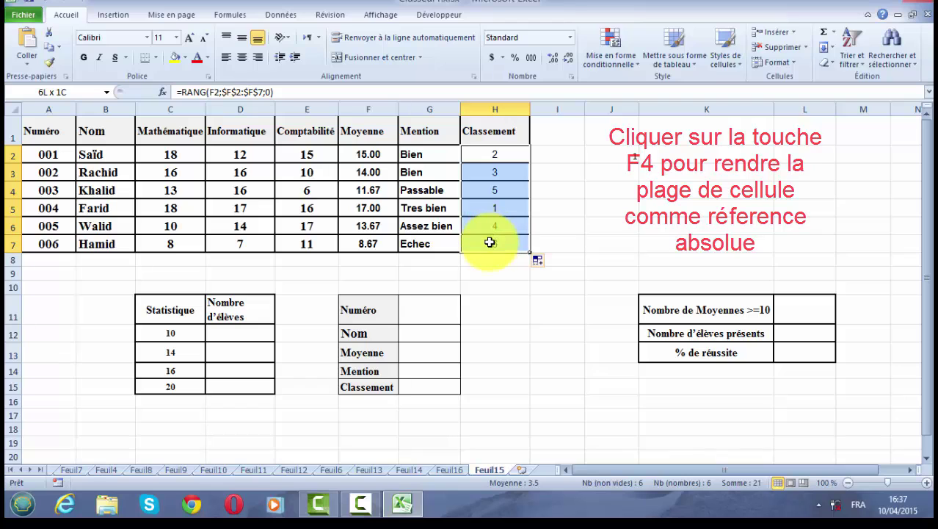
# Step: Enter the custom rank format [=1]"1er";0"ème" in the Personnalisée type box
pyautogui.click(570, 76)
pyautogui.click(507, 199)
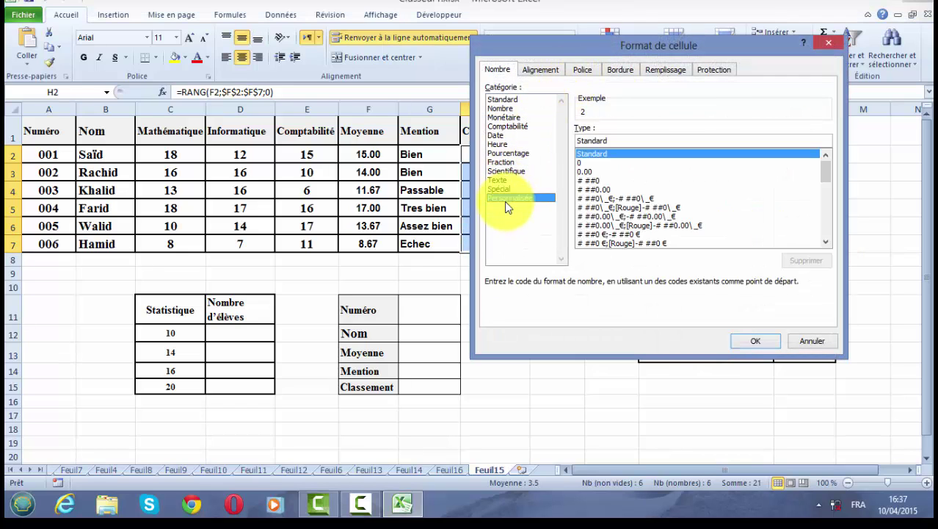
pyautogui.moveTo(609, 140); pyautogui.dragTo(562, 140)
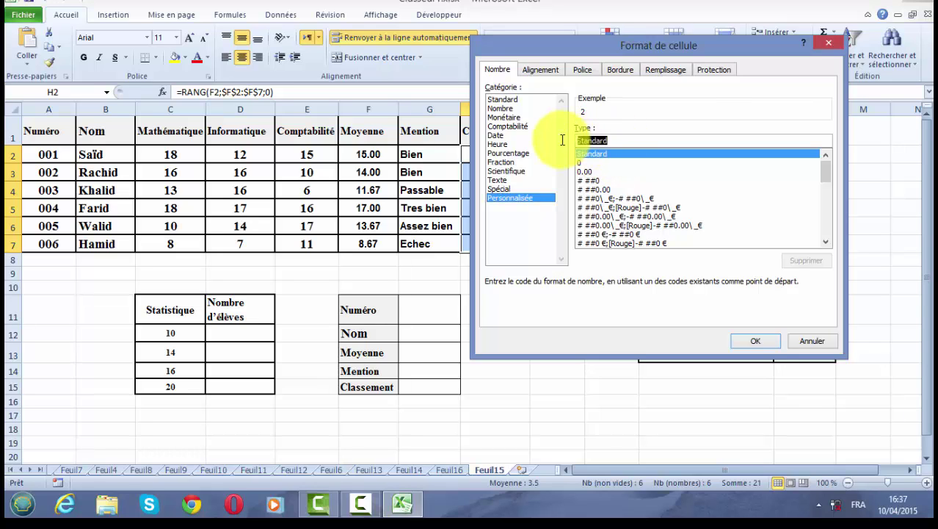
pyautogui.press('BackSpace')
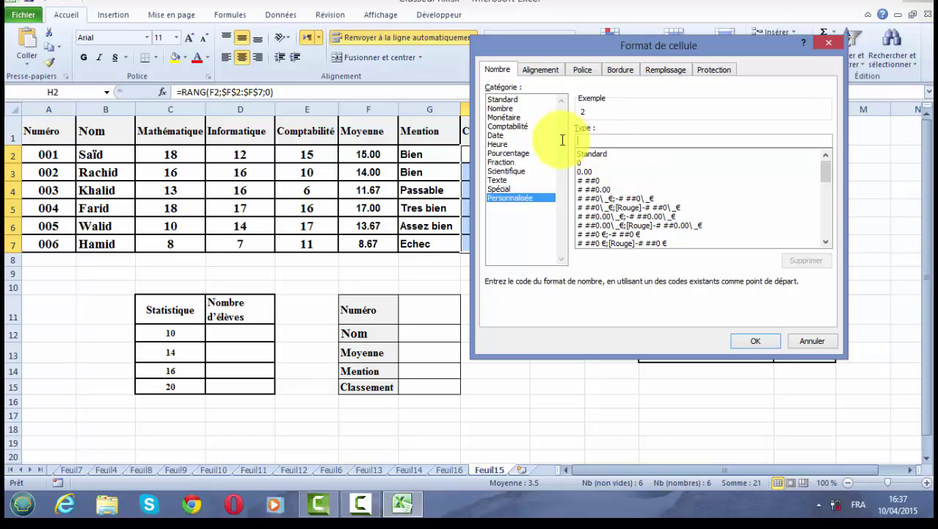
pyautogui.write('[=')
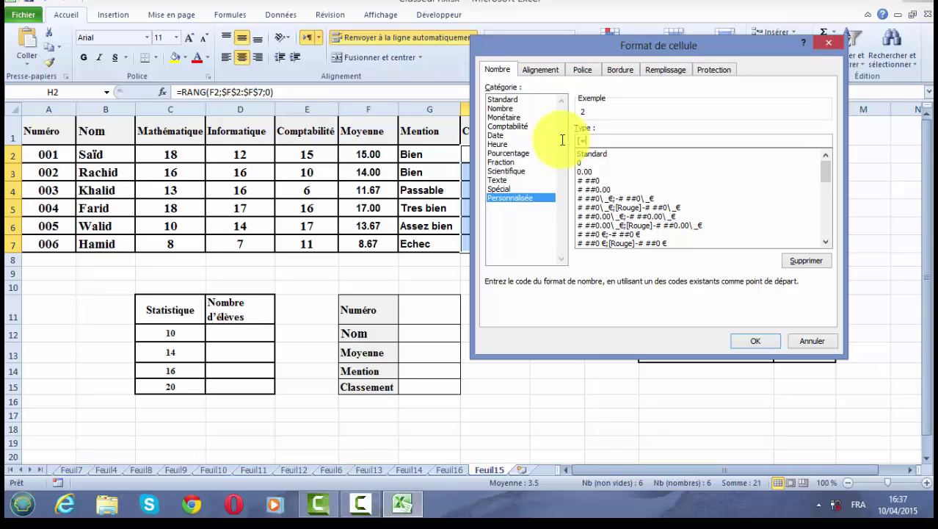
pyautogui.write('1')
pyautogui.write(']')
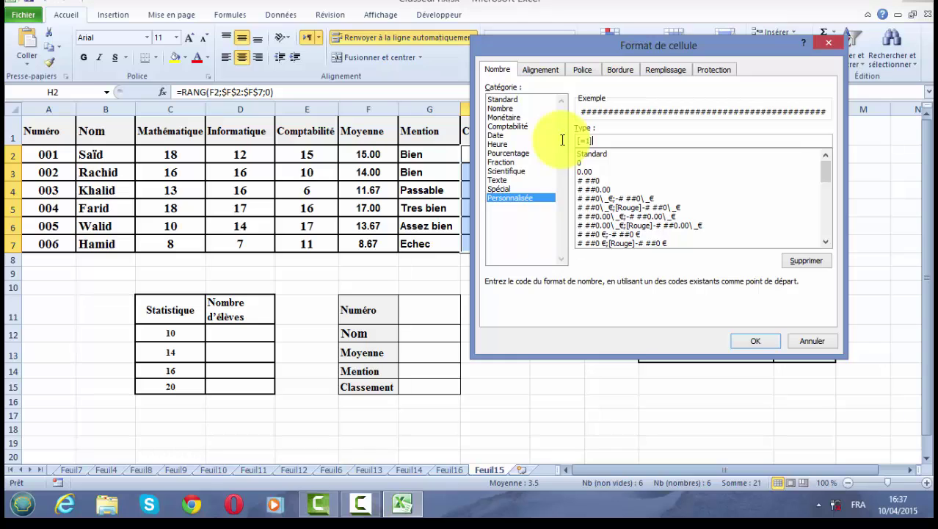
pyautogui.write('"1')
pyautogui.write('er"')
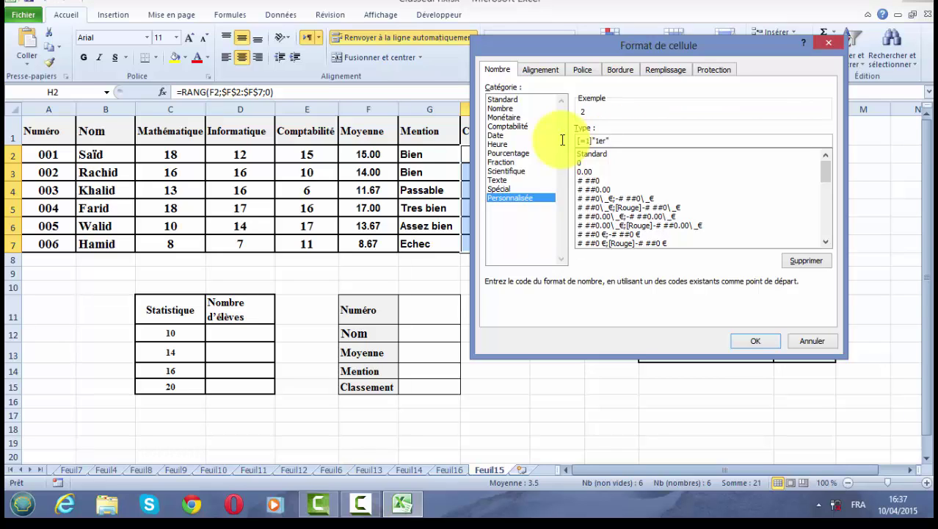
pyautogui.write(';à')
pyautogui.press('BackSpace')
pyautogui.write('0')
pyautogui.write('"è')
pyautogui.write('me"')
# Step: Apply the 1er/ème rank format and delete the stray 1 in J2
pyautogui.click(744, 344)
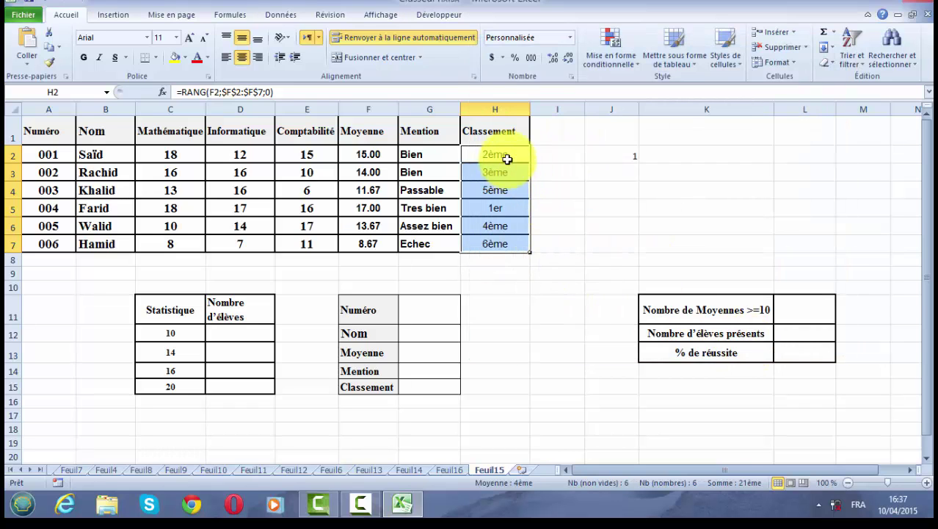
pyautogui.click(613, 154)
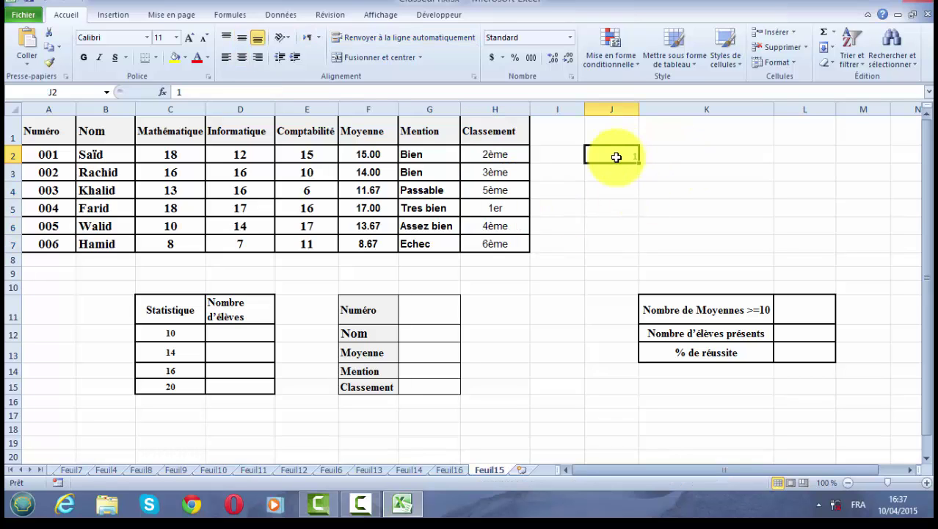
pyautogui.press('Delete')
pyautogui.click(565, 314)
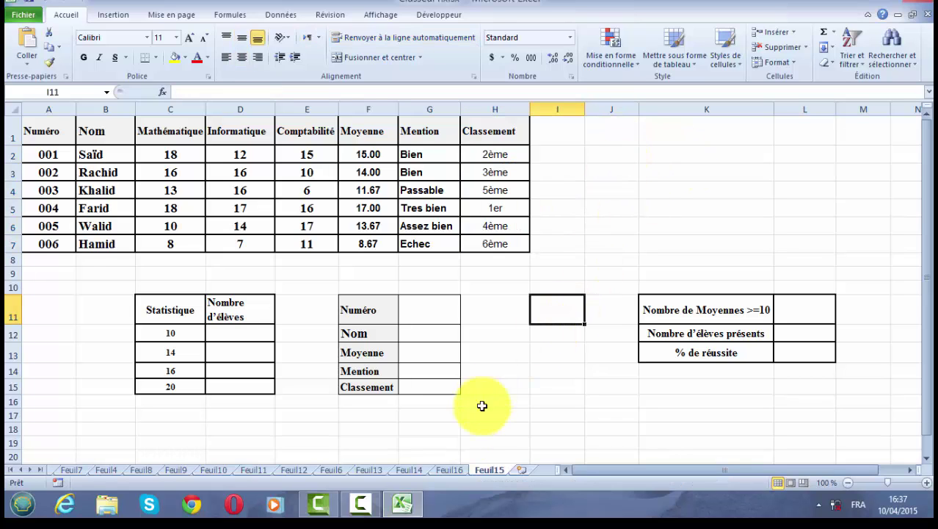
# Step: Switch to Feuil16 and scroll down to exercise 4's Statistique table
pyautogui.click(450, 469)
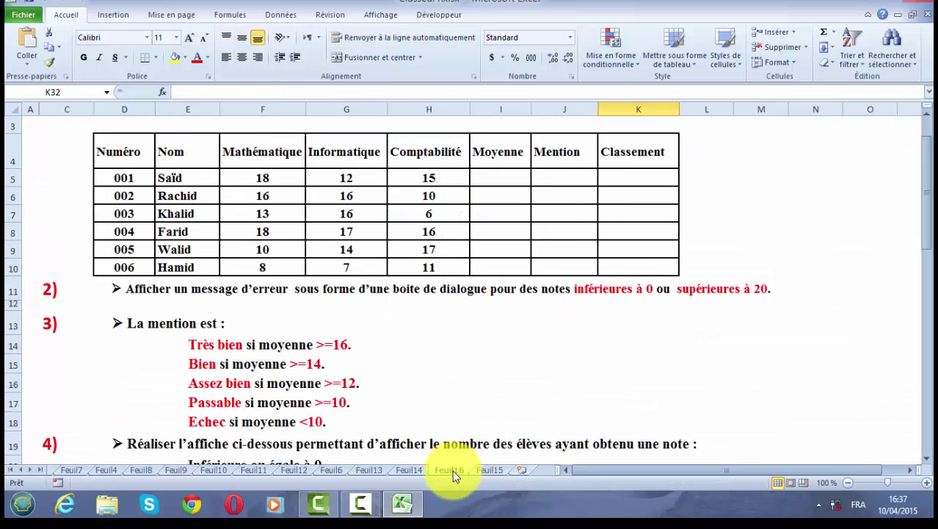
pyautogui.click(927, 458)
pyautogui.click(927, 458)
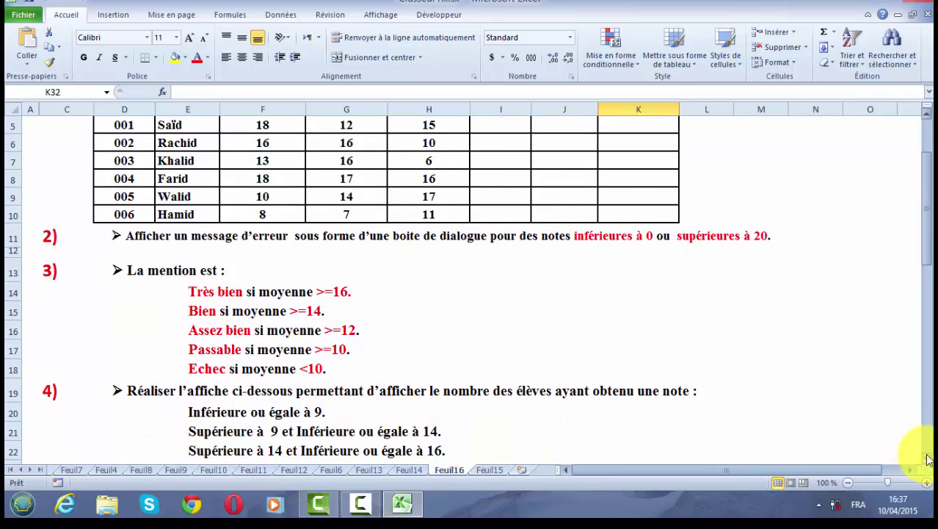
pyautogui.click(927, 458)
pyautogui.click(928, 458)
pyautogui.click(927, 458)
pyautogui.click(927, 458)
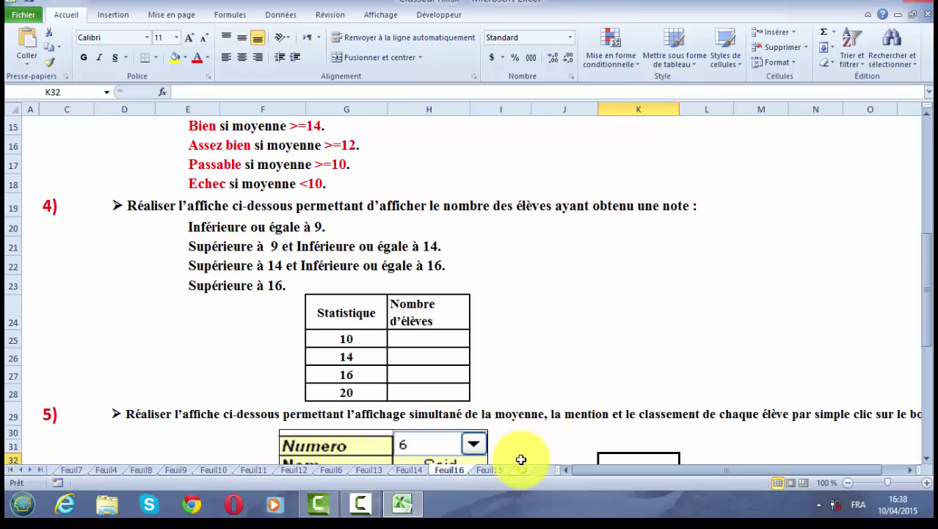
# Step: On Feuil15, fill D12:D15 with array formula =FREQUENCE(F2:F7;C12:C15), giving 1, 3, 1, 1
pyautogui.click(492, 469)
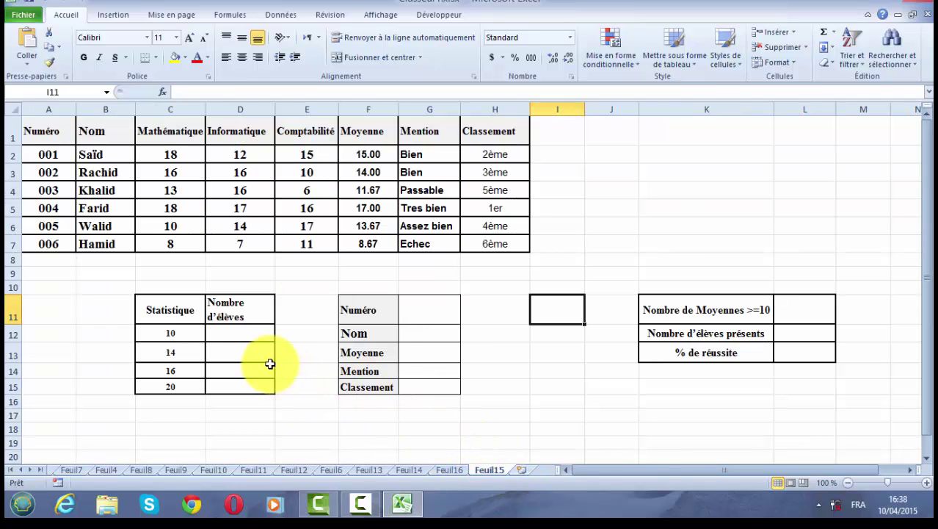
pyautogui.moveTo(238, 335); pyautogui.dragTo(234, 385)
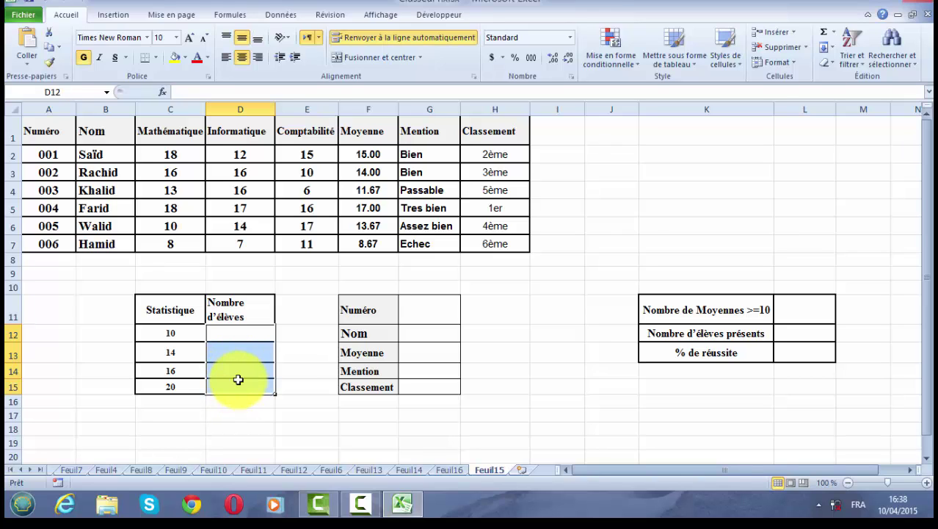
pyautogui.click(163, 92)
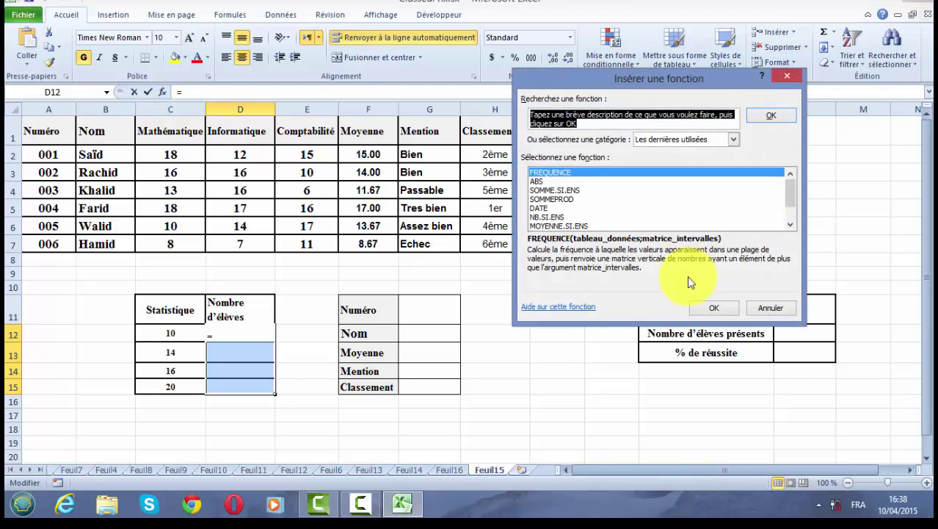
pyautogui.click(703, 308)
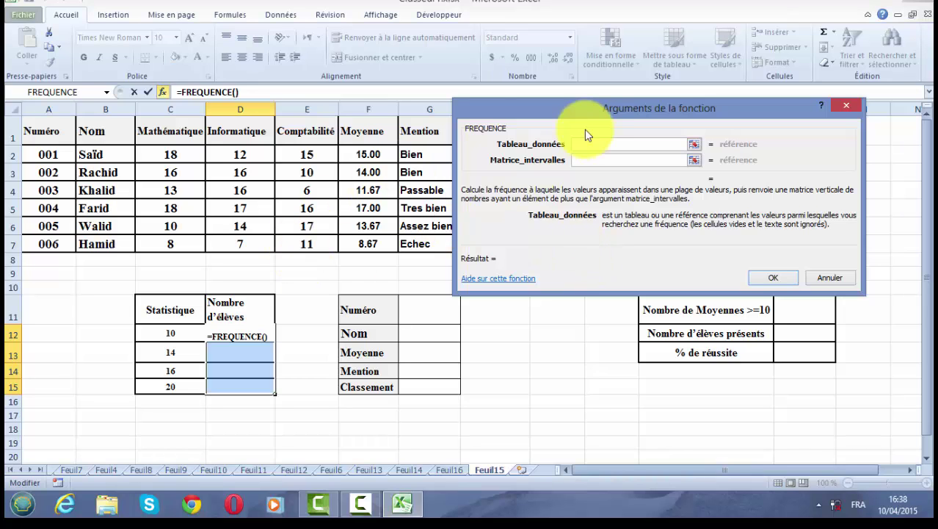
pyautogui.moveTo(546, 115); pyautogui.dragTo(614, 190)
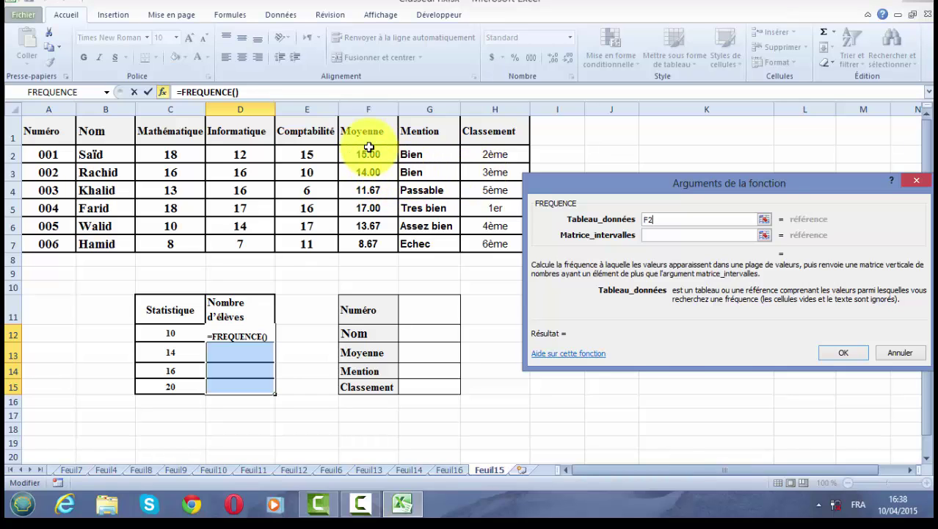
pyautogui.moveTo(369, 147); pyautogui.dragTo(369, 244)
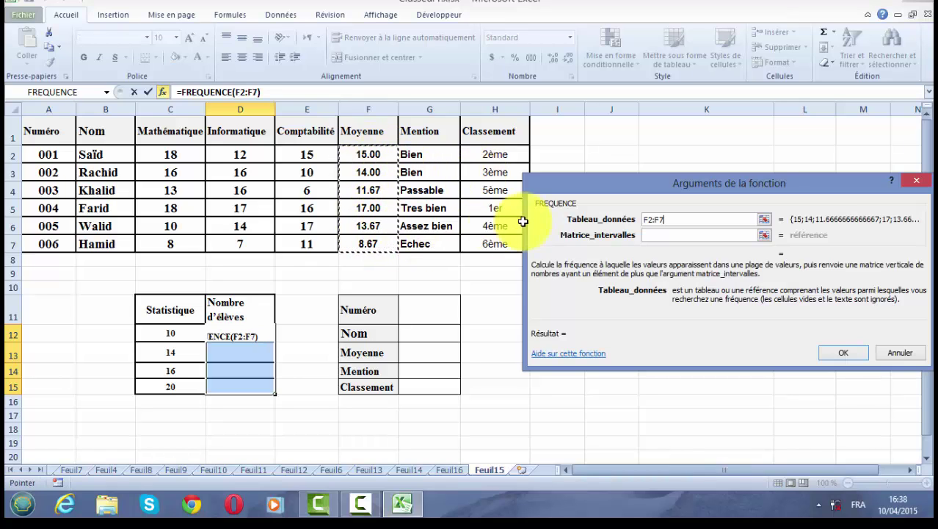
pyautogui.click(680, 236)
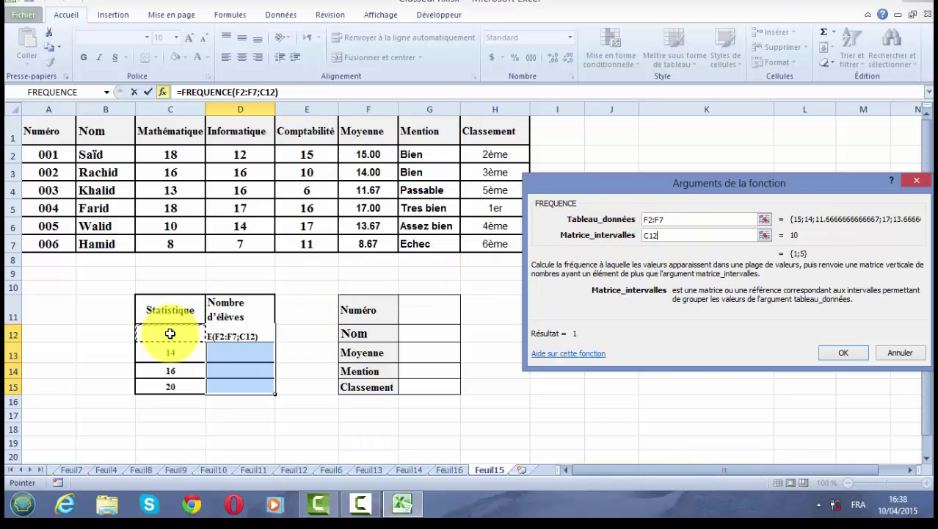
pyautogui.moveTo(169, 333); pyautogui.dragTo(170, 387)
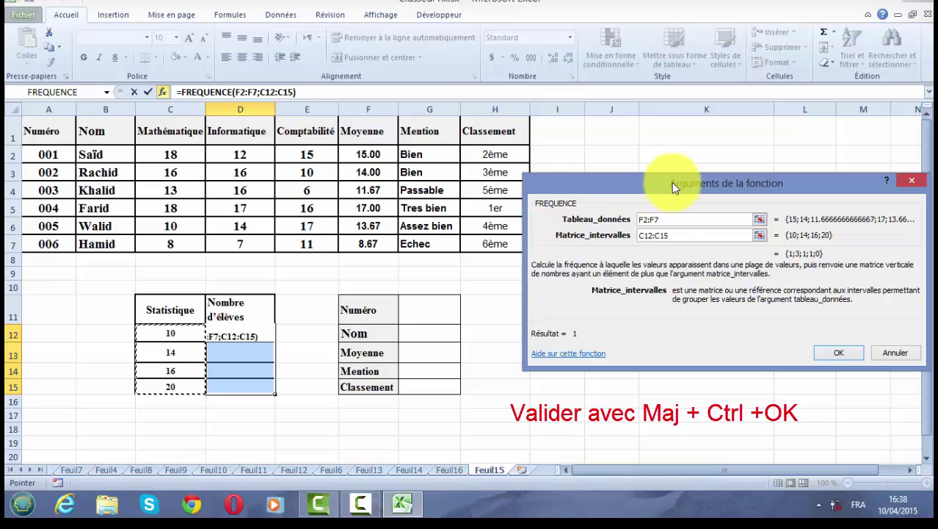
pyautogui.moveTo(672, 182); pyautogui.dragTo(585, 81)
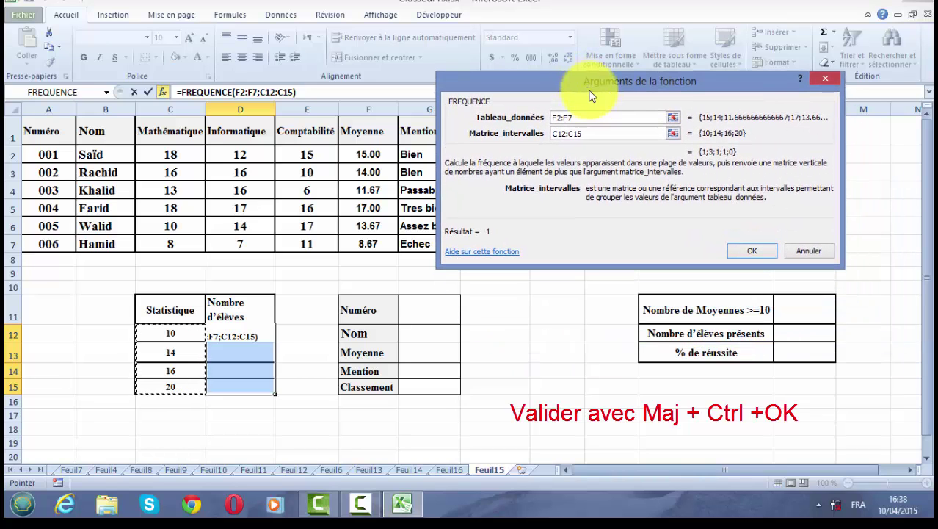
pyautogui.keyDown('ctrl'); pyautogui.keyDown('shift'); pyautogui.click(743, 251); pyautogui.keyUp('shift'); pyautogui.keyUp('ctrl')
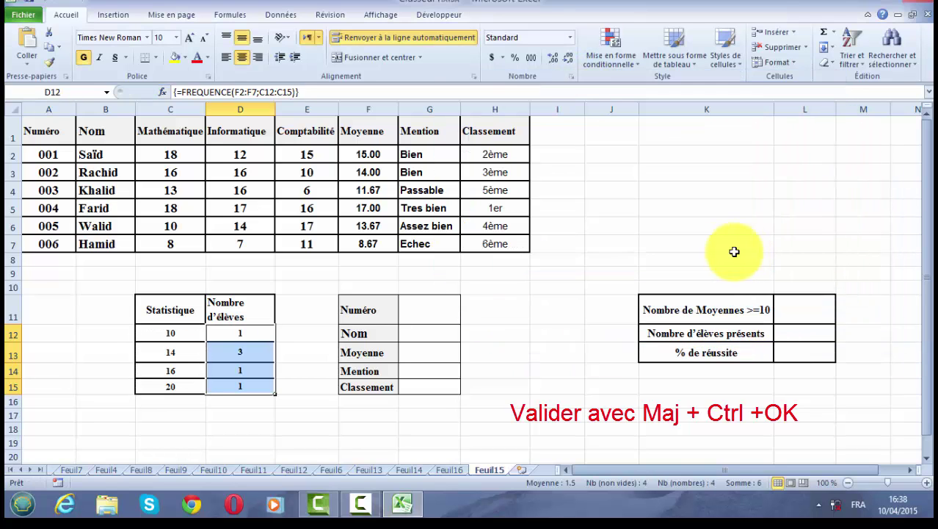
pyautogui.click(536, 312)
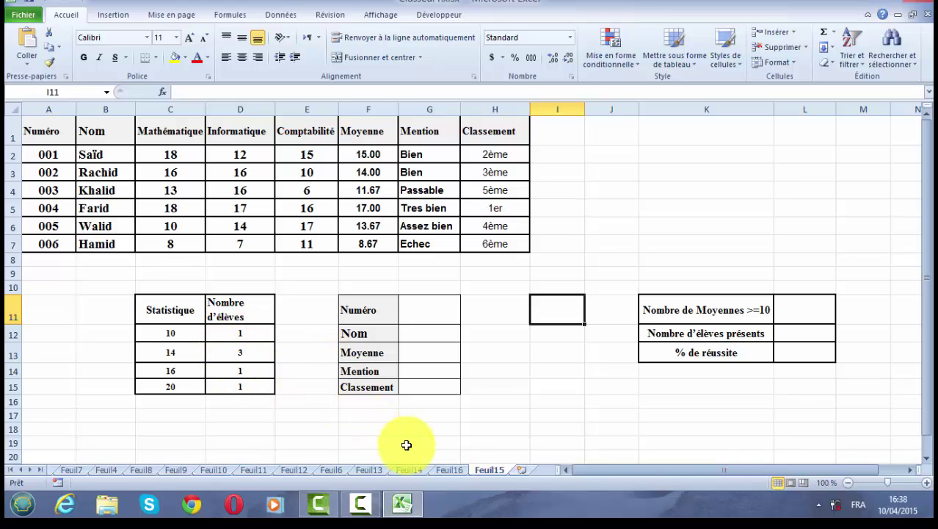
pyautogui.click(447, 468)
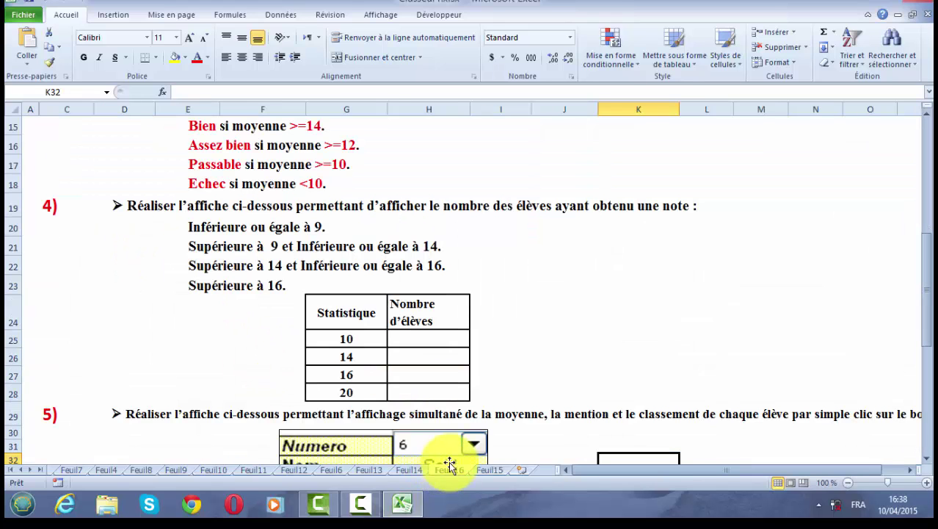
pyautogui.click(925, 458)
pyautogui.click(926, 463)
pyautogui.click(926, 463)
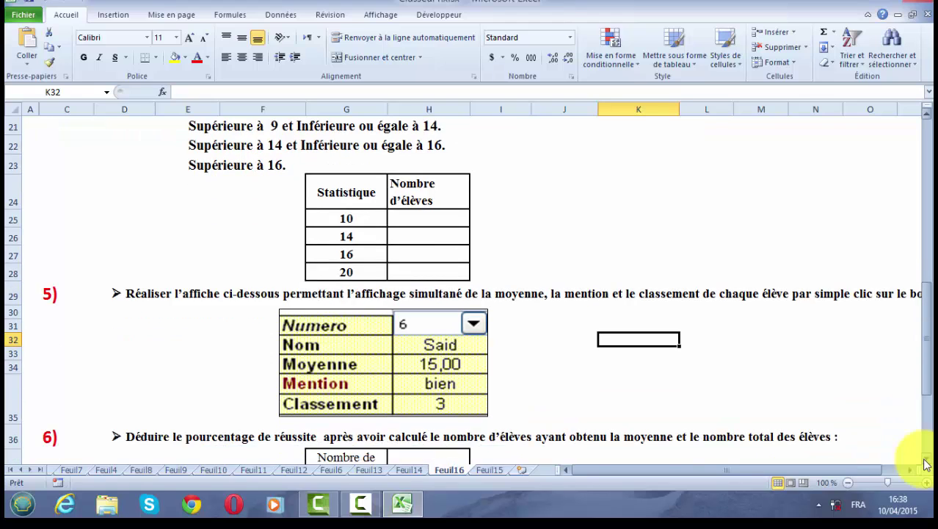
pyautogui.click(925, 463)
pyautogui.click(926, 462)
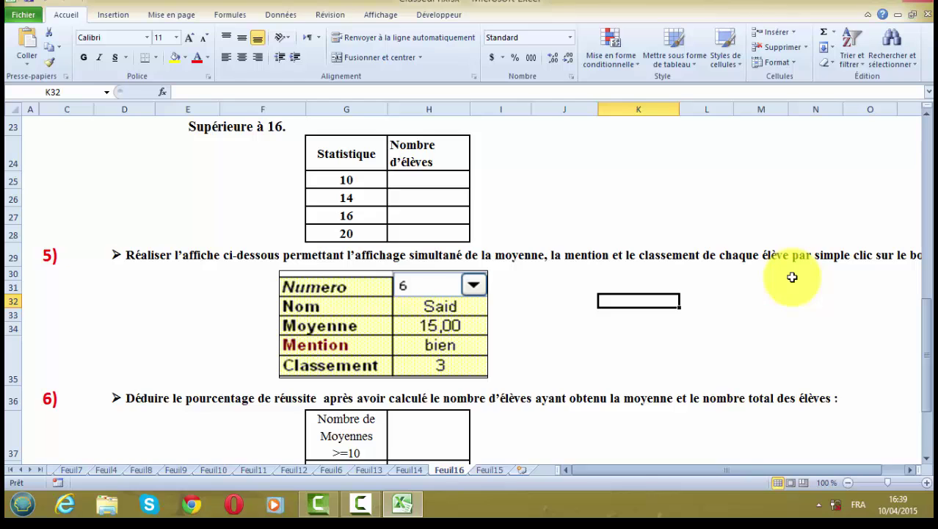
pyautogui.hscroll(2, 792, 277)
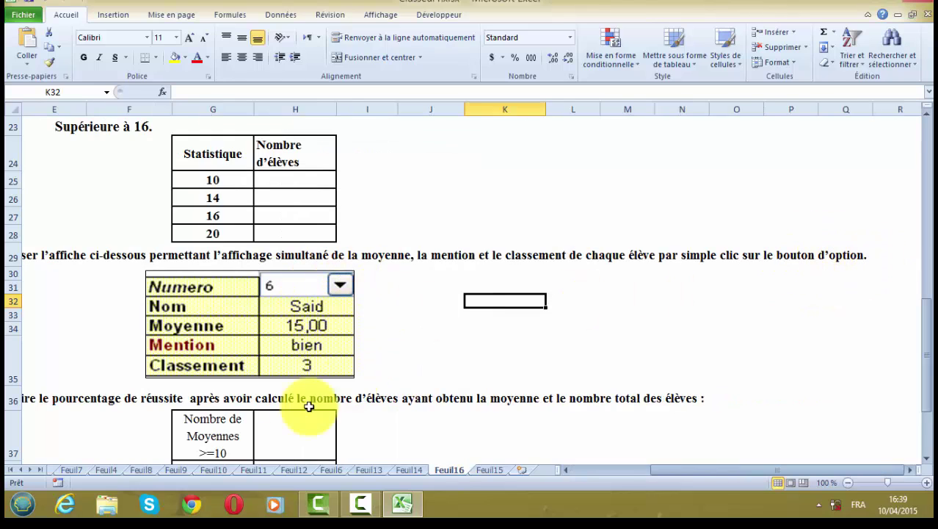
pyautogui.moveTo(761, 472); pyautogui.dragTo(667, 469)
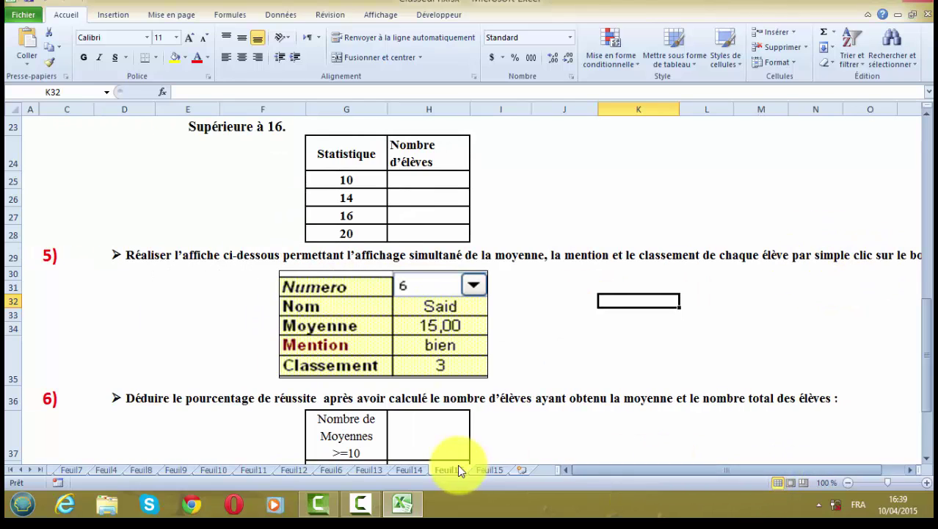
pyautogui.click(485, 471)
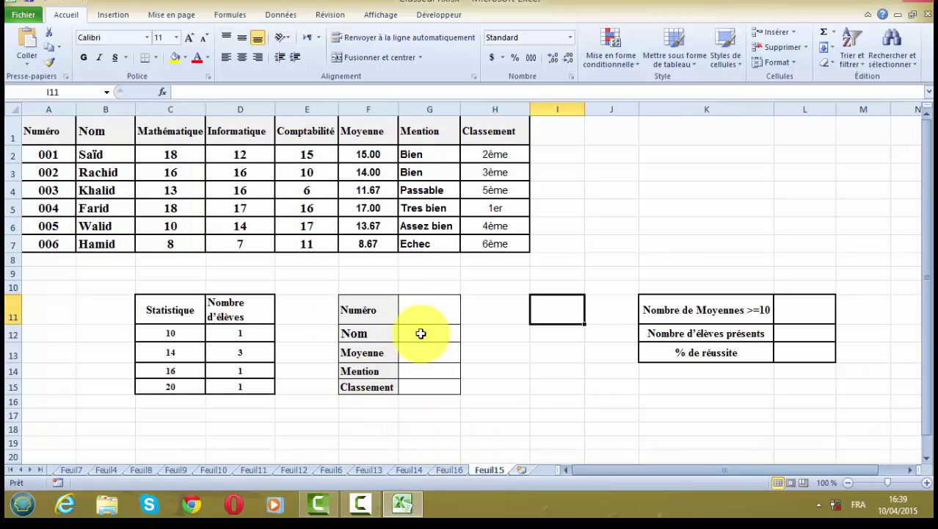
# Step: Enter =INDEX(B2:B7;J1) in the Nom cell G12 to look up the student's name
pyautogui.click(421, 333)
pyautogui.write('=ind')
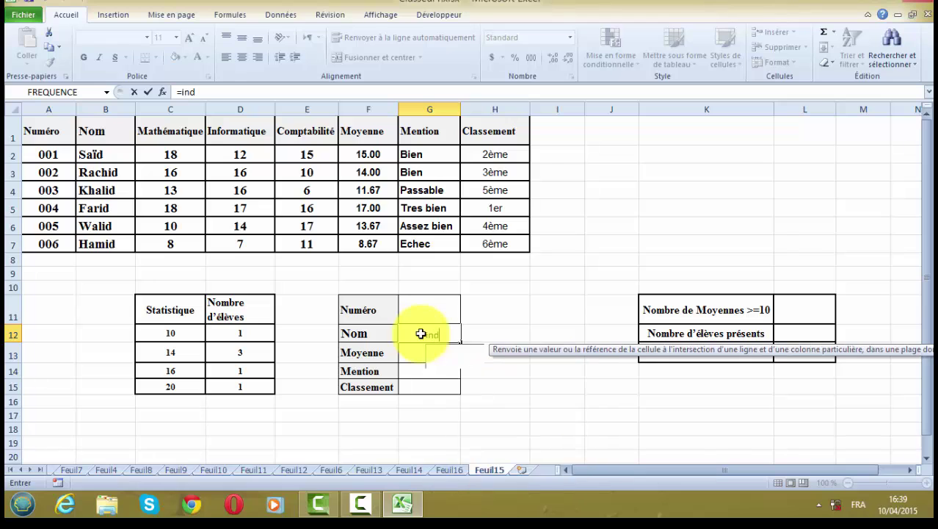
pyautogui.write('e')
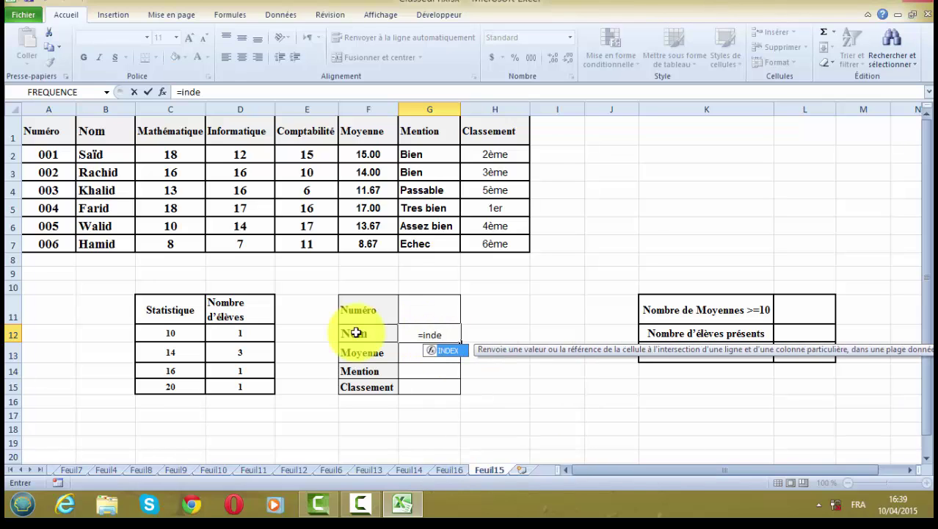
pyautogui.press('Tab')
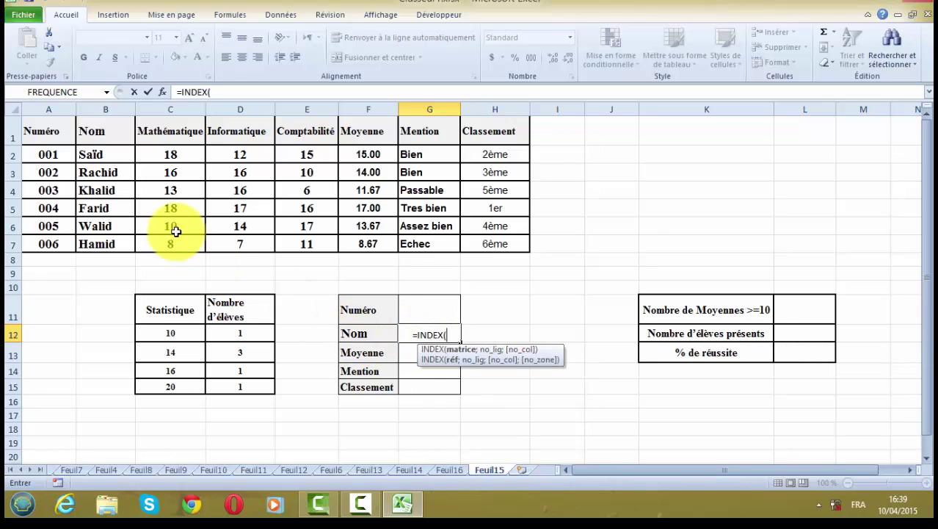
pyautogui.moveTo(107, 154); pyautogui.dragTo(101, 243)
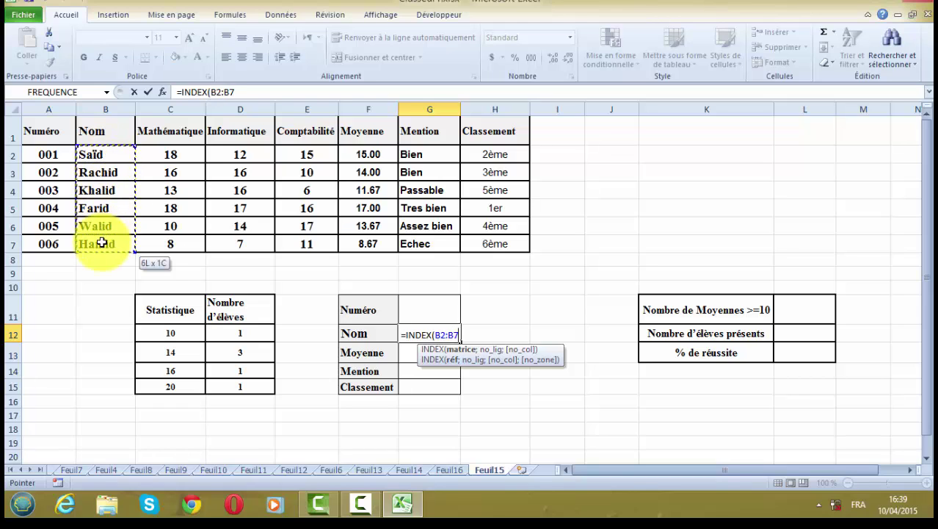
pyautogui.write(';')
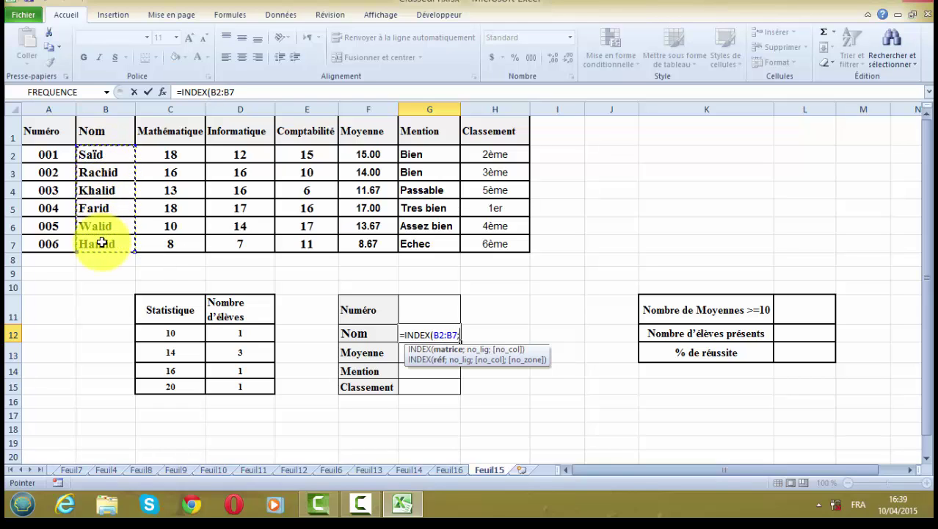
pyautogui.click(600, 138)
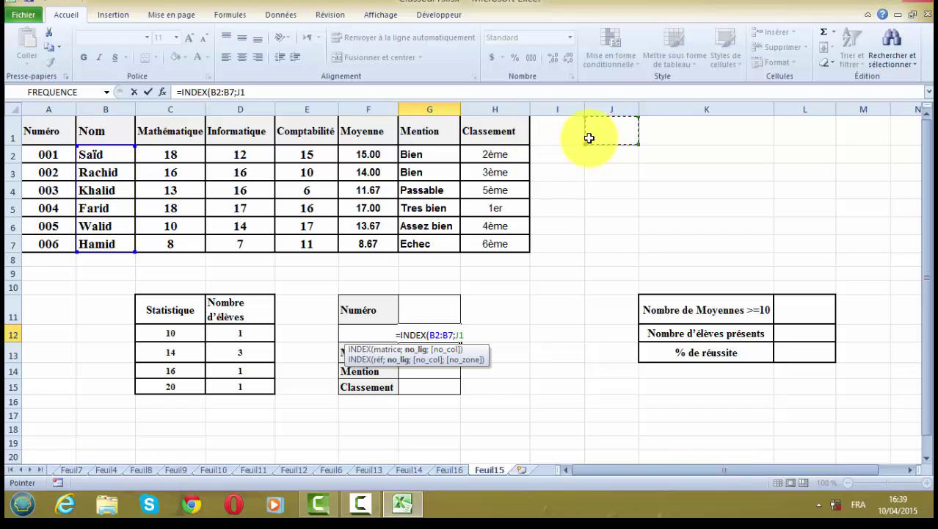
pyautogui.write(')')
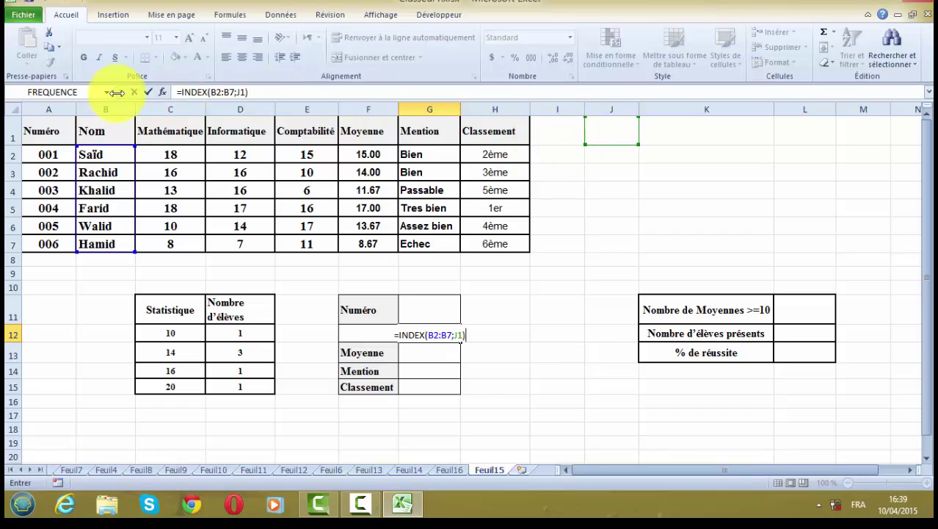
pyautogui.click(151, 96)
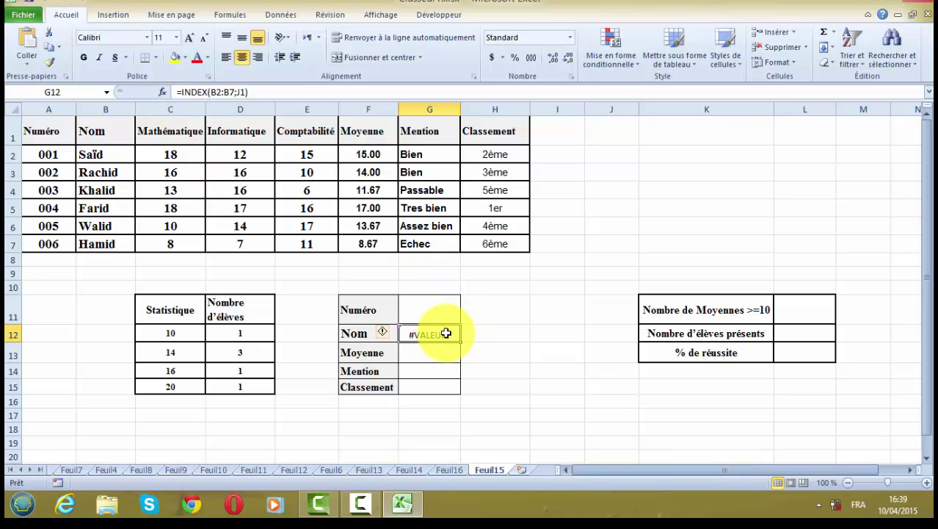
# Step: Test the lookup by entering 2 in J1, then change it to 1
pyautogui.click(609, 138)
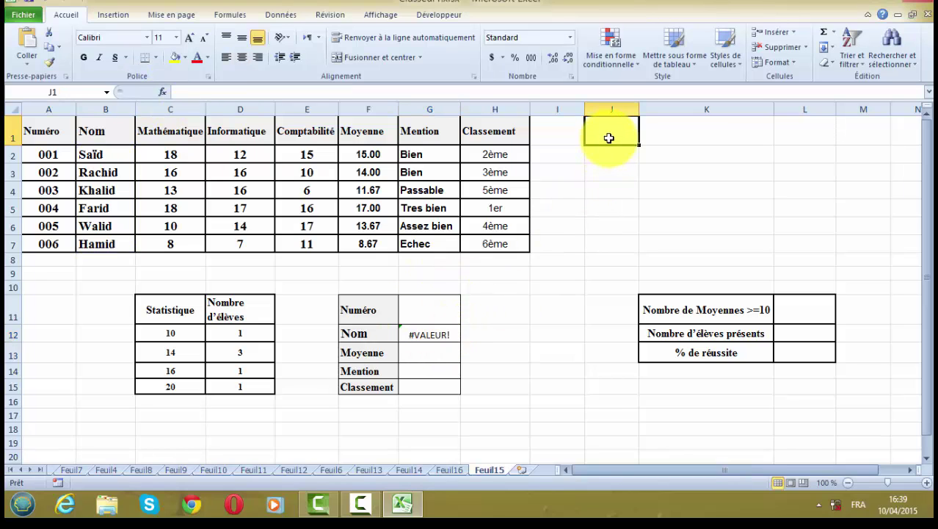
pyautogui.write('2')
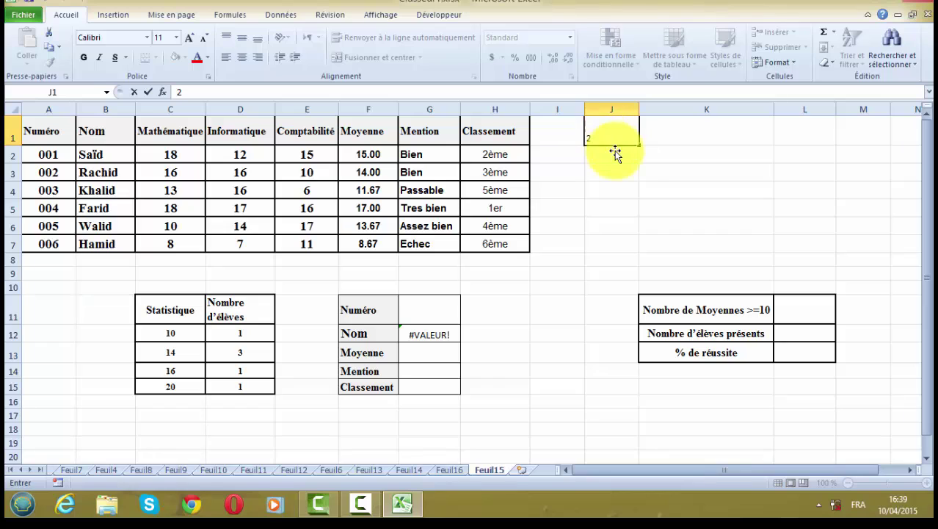
pyautogui.click(618, 191)
pyautogui.click(605, 137)
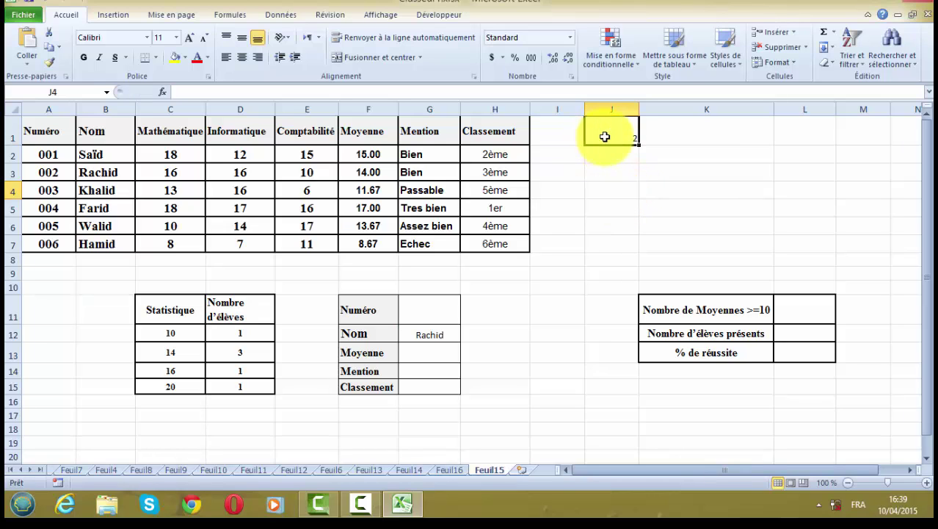
pyautogui.write('1')
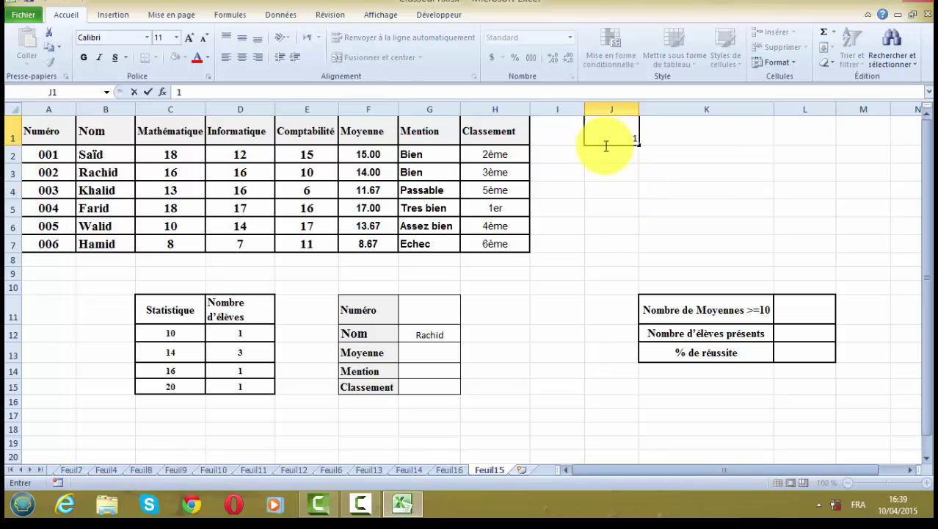
pyautogui.click(613, 207)
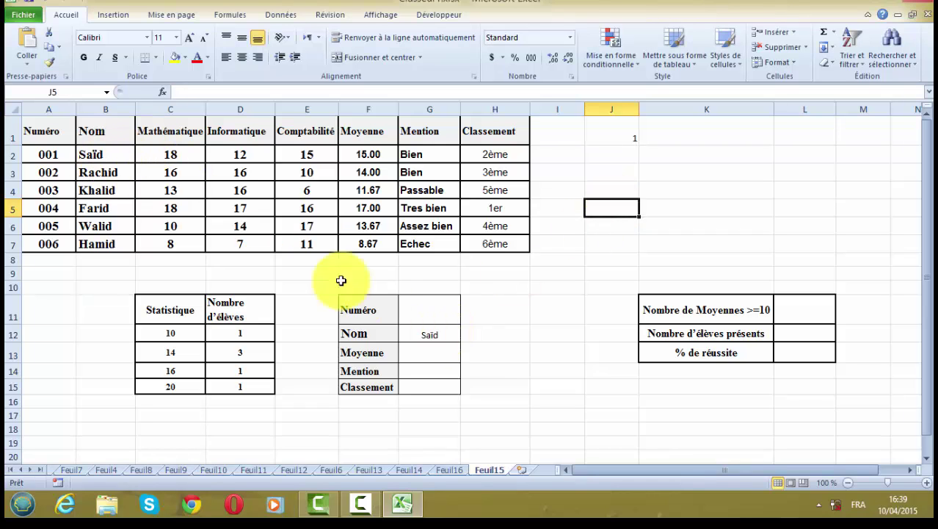
# Step: Enter =INDEX(F2:F7;J1) in G13 to look up the student's average
pyautogui.click(419, 350)
pyautogui.write('=i')
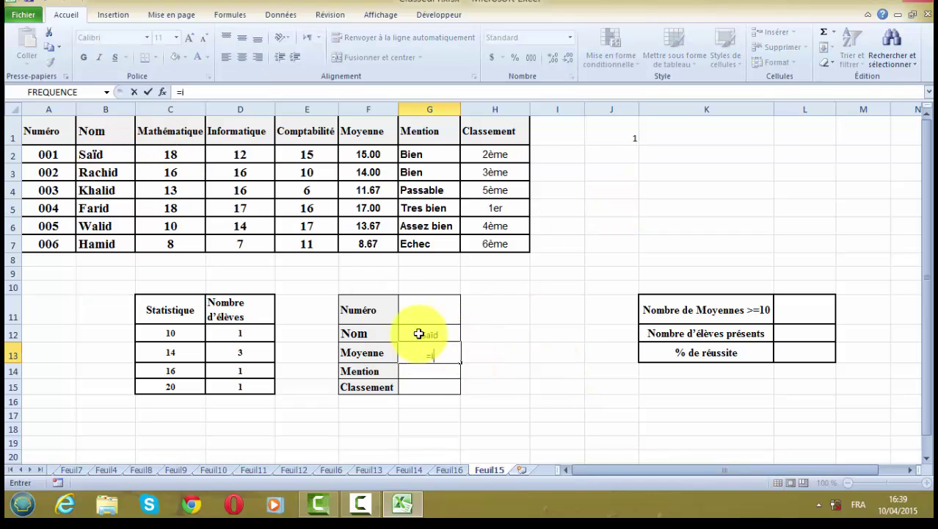
pyautogui.write('nd')
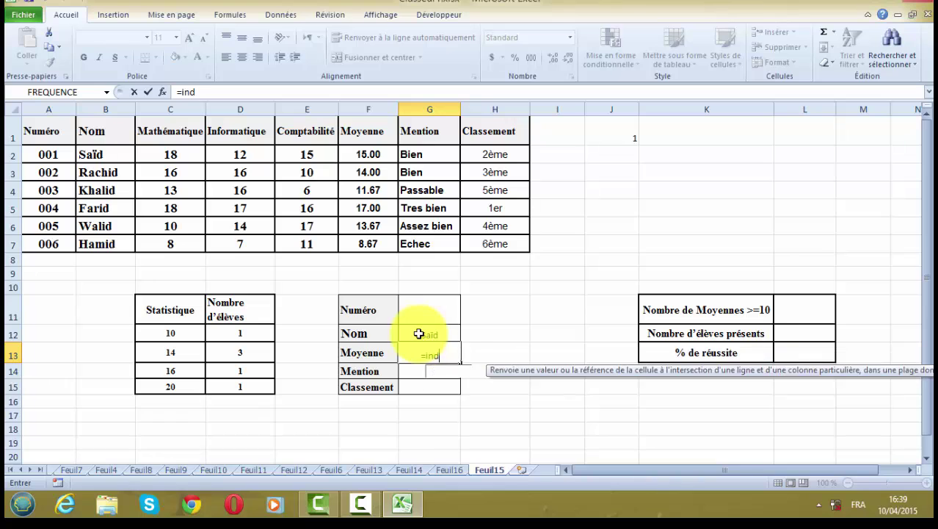
pyautogui.write('e')
pyautogui.doubleClick(432, 370)
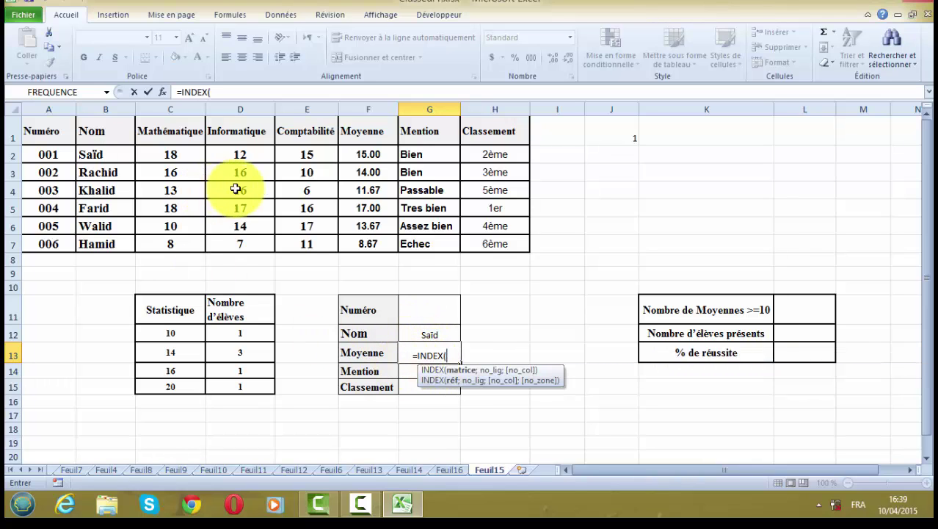
pyautogui.moveTo(353, 154); pyautogui.dragTo(343, 236)
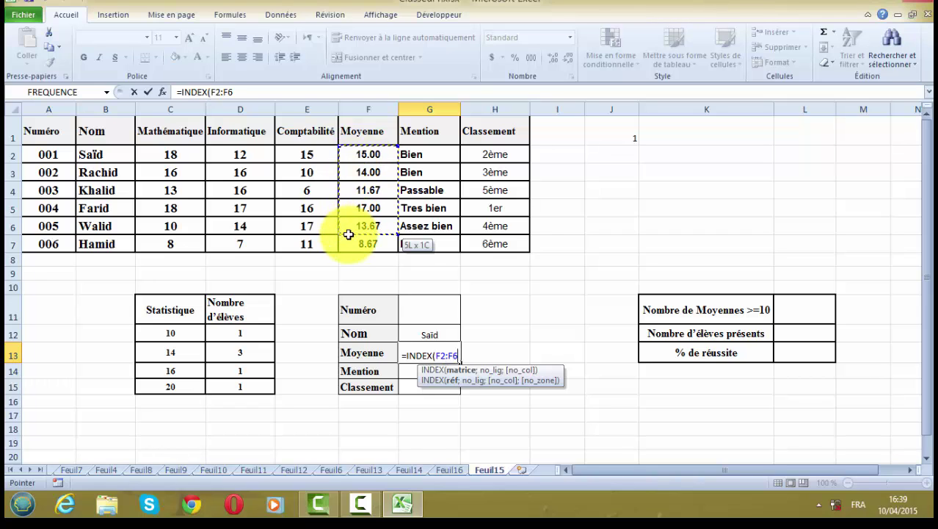
pyautogui.write(';')
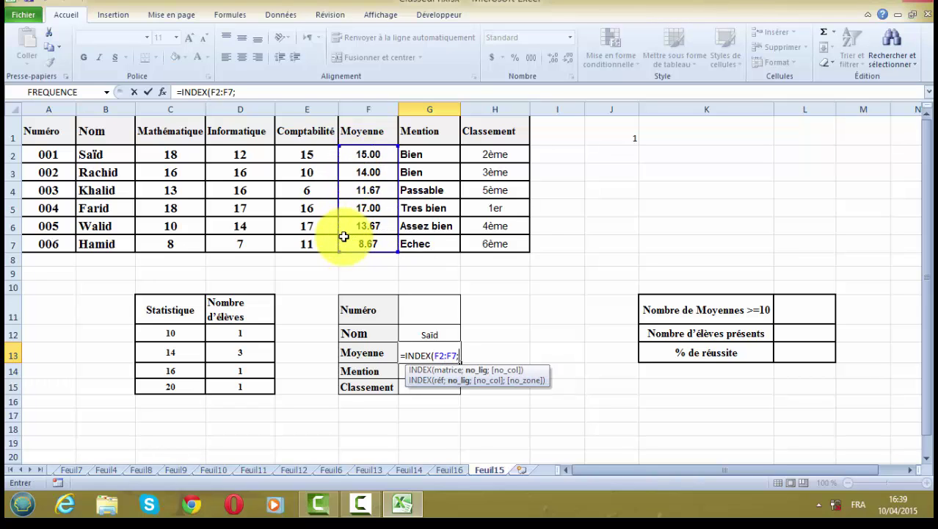
pyautogui.click(619, 133)
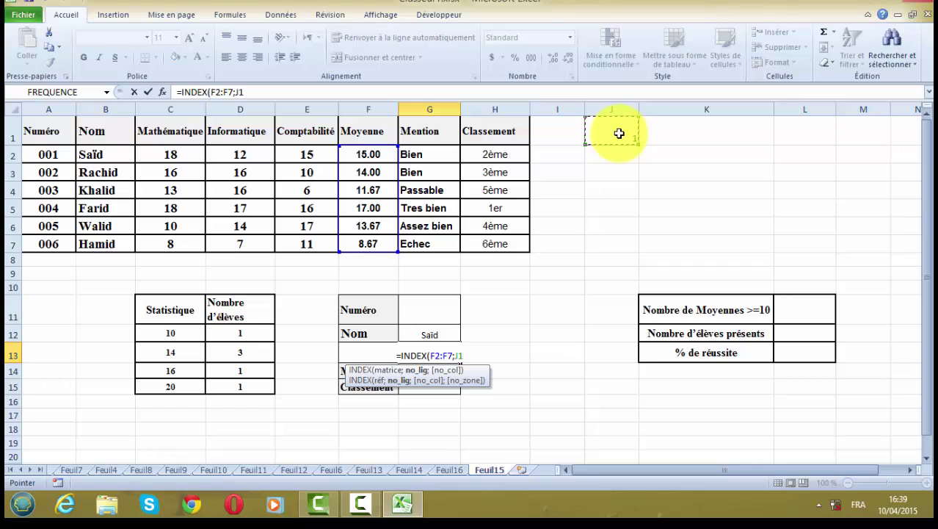
pyautogui.write(')')
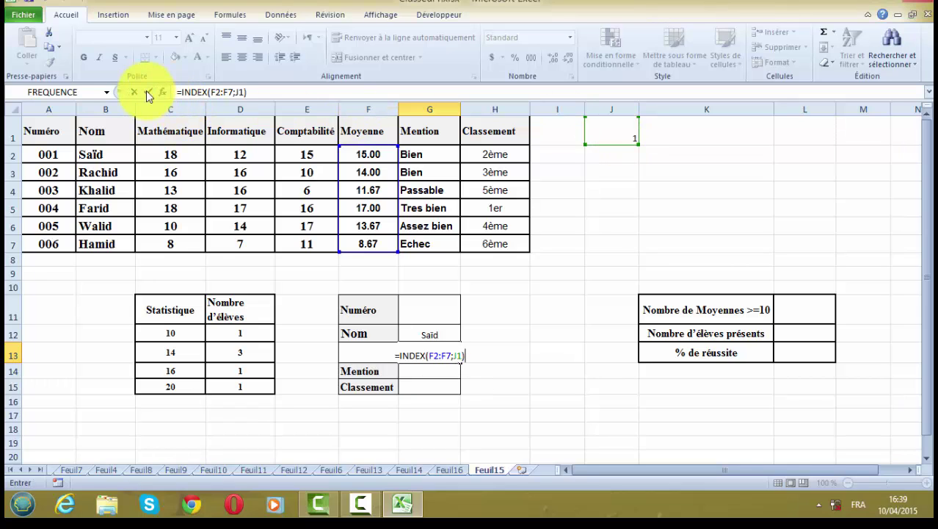
pyautogui.click(146, 90)
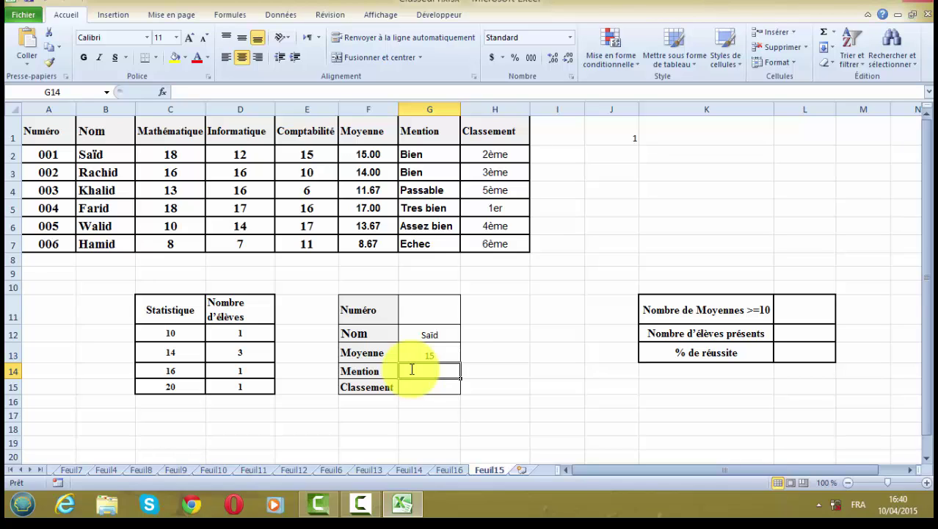
# Step: Enter =INDEX(G2:G7;J1) in G14 to look up the student's mention
pyautogui.write('=ind')
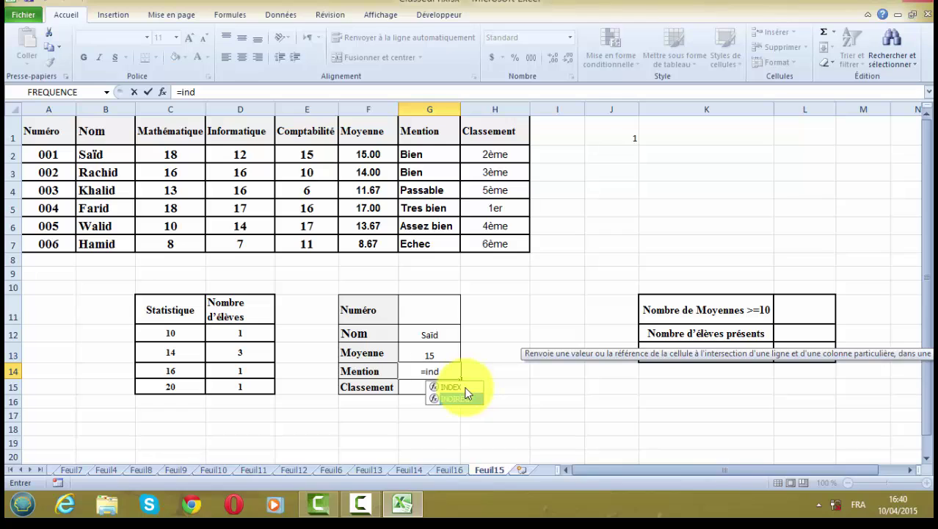
pyautogui.doubleClick(467, 395)
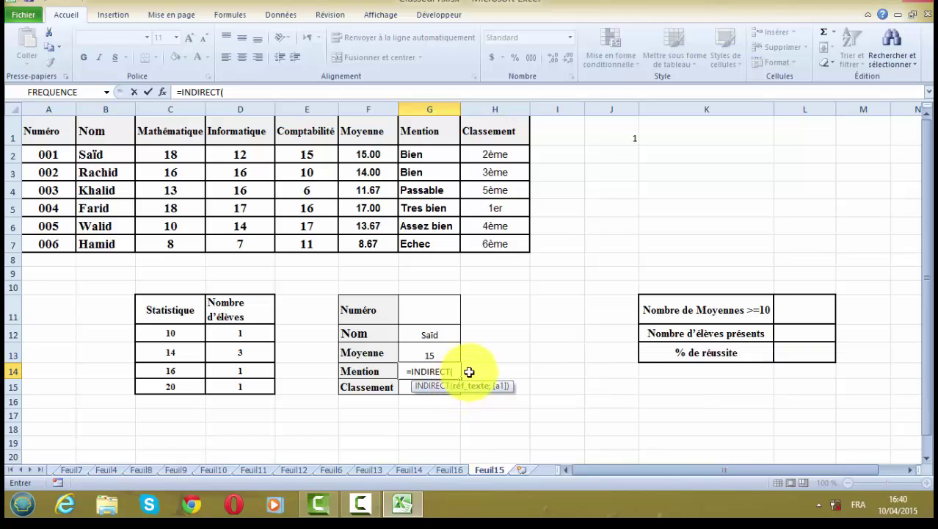
pyautogui.press('BackSpace')
pyautogui.press('BackSpace')
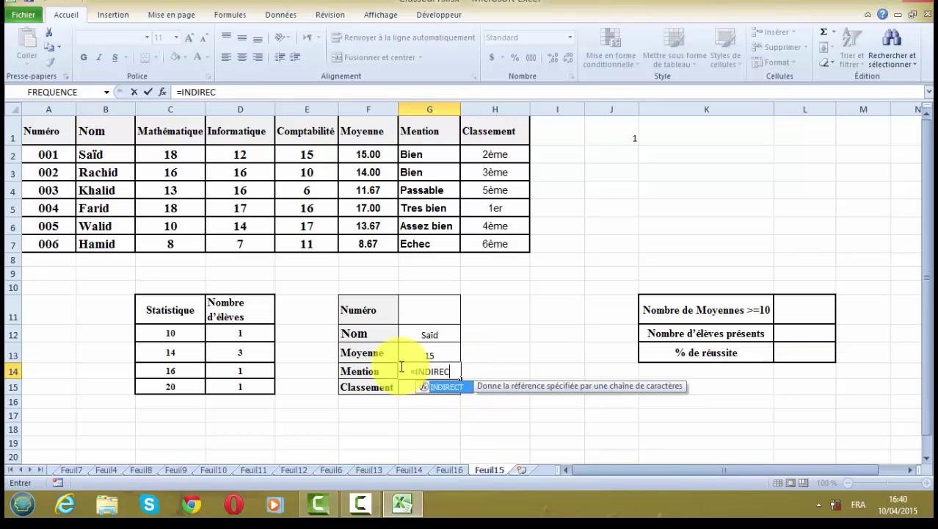
pyautogui.press('BackSpace')
pyautogui.press('BackSpace')
pyautogui.press('BackSpace')
pyautogui.press('BackSpace')
pyautogui.press('BackSpace')
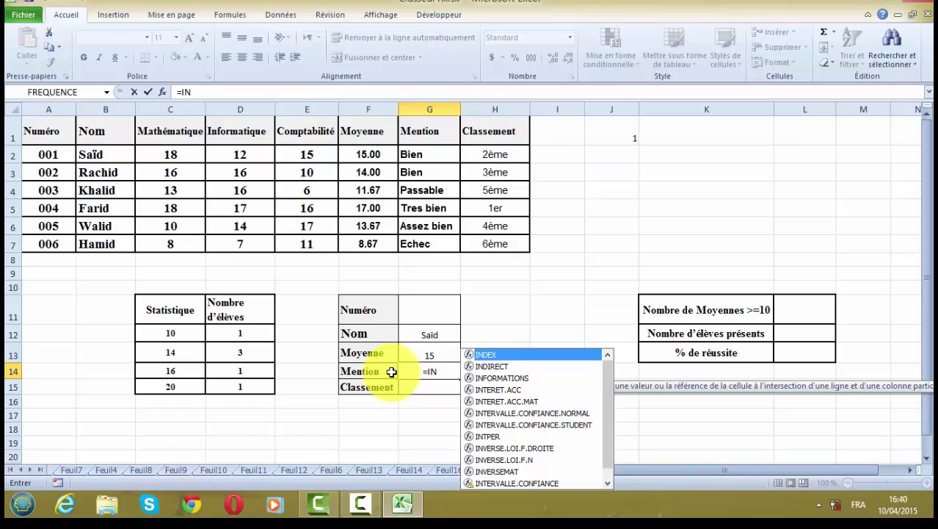
pyautogui.press('Tab')
pyautogui.moveTo(422, 154); pyautogui.dragTo(424, 236)
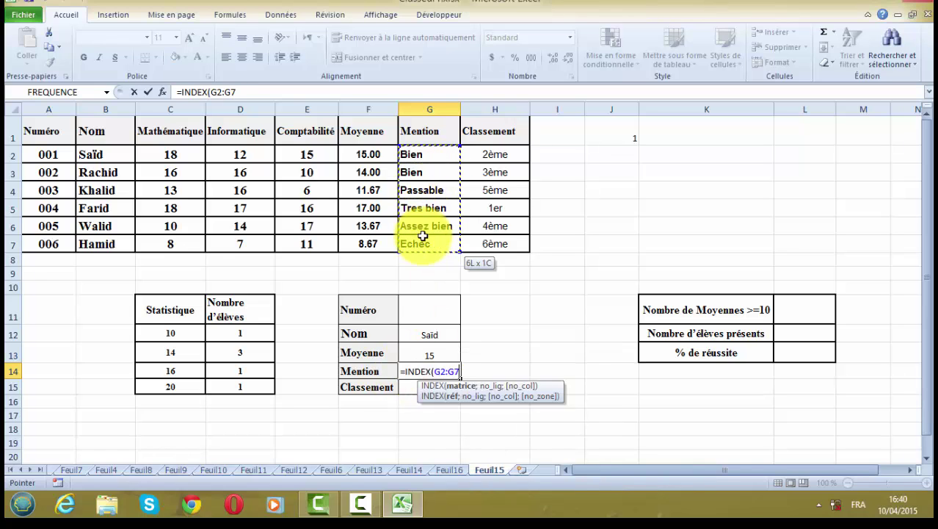
pyautogui.write(';')
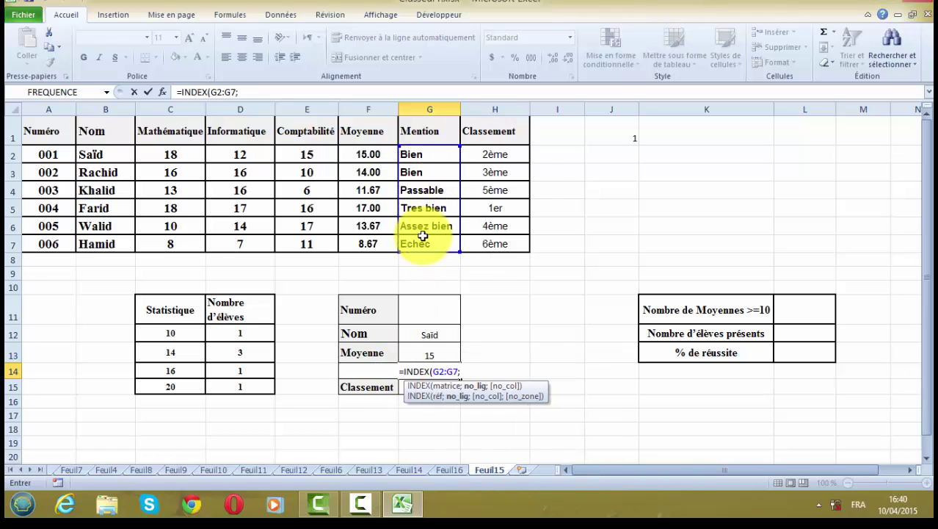
pyautogui.click(602, 135)
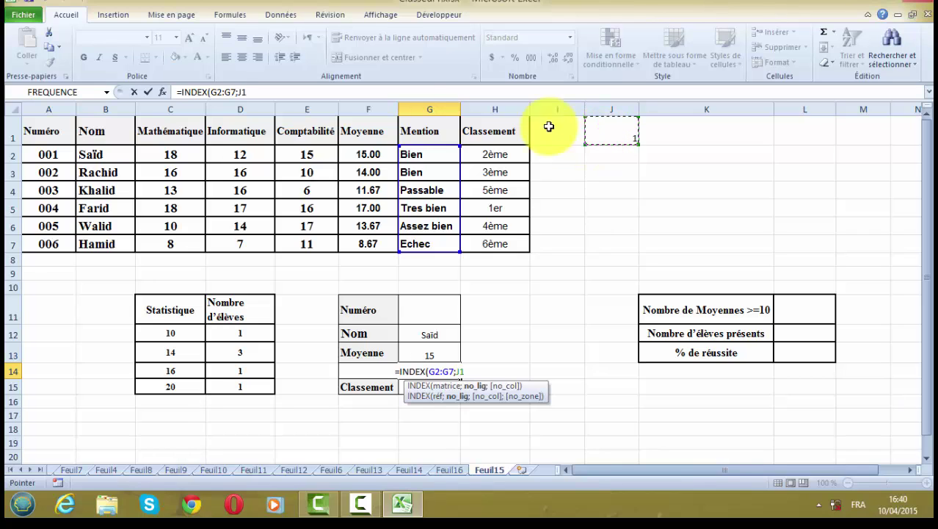
pyautogui.click(310, 92)
pyautogui.write(')')
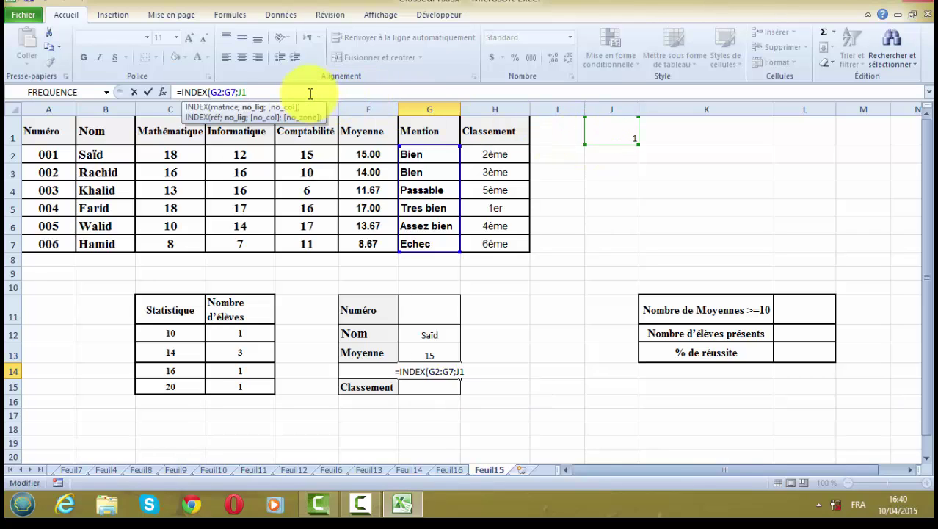
pyautogui.click(148, 92)
pyautogui.click(430, 388)
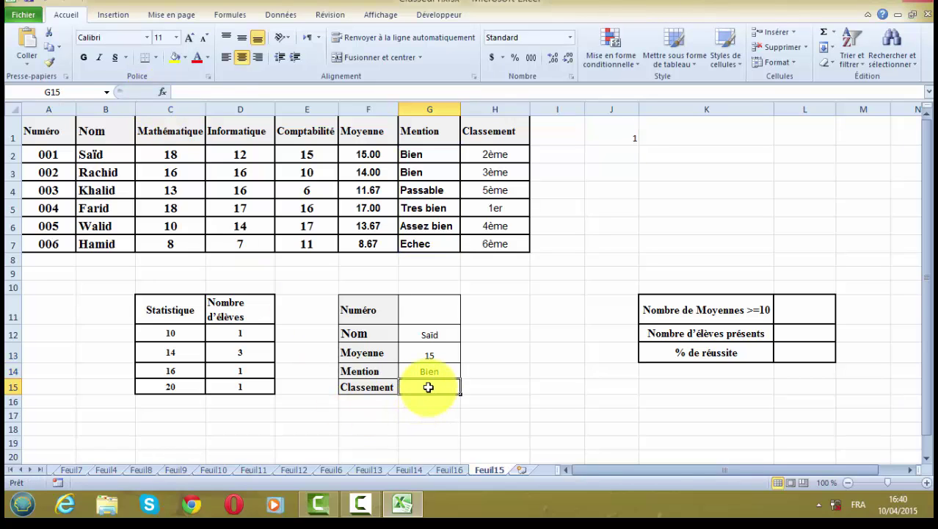
# Step: Enter =INDEX(H2:H7;J1) in the Classement cell G15 to look up the rank
pyautogui.write('=in')
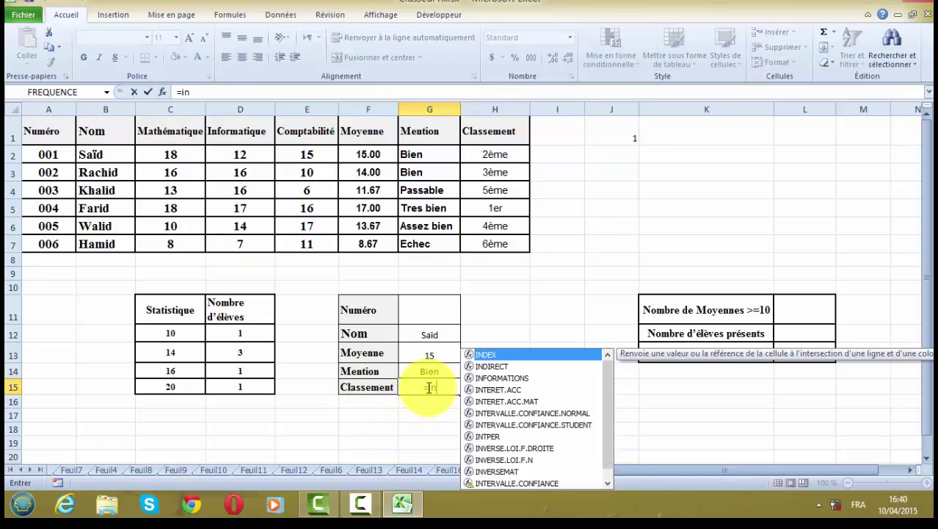
pyautogui.write('de')
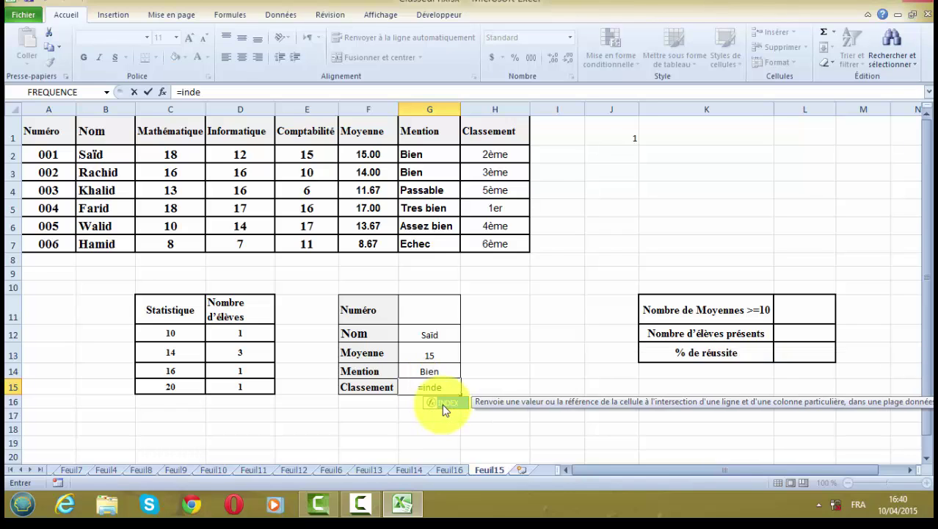
pyautogui.doubleClick(441, 404)
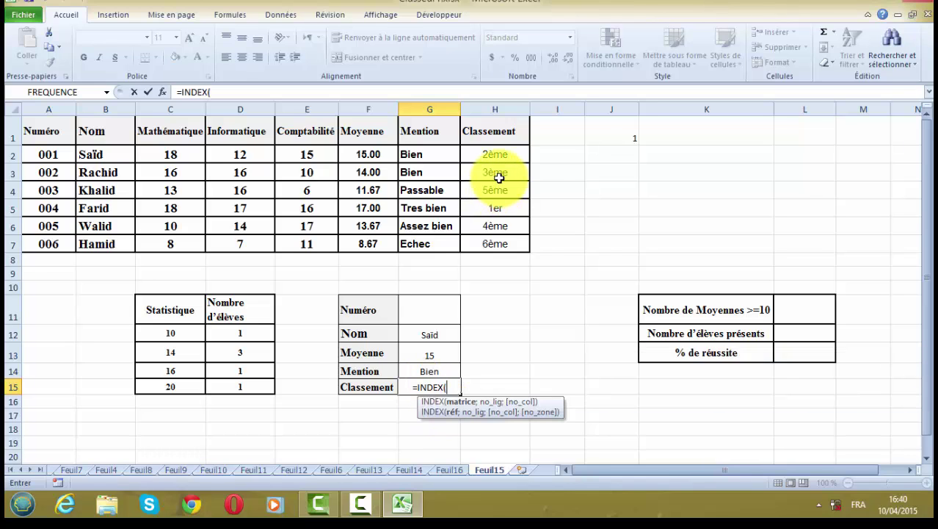
pyautogui.moveTo(494, 155); pyautogui.dragTo(495, 240)
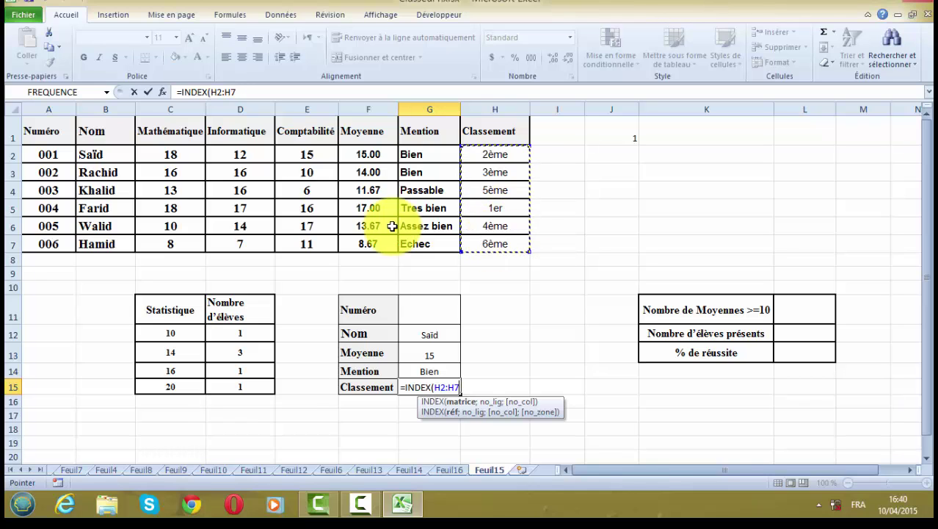
pyautogui.write(';')
pyautogui.click(271, 94)
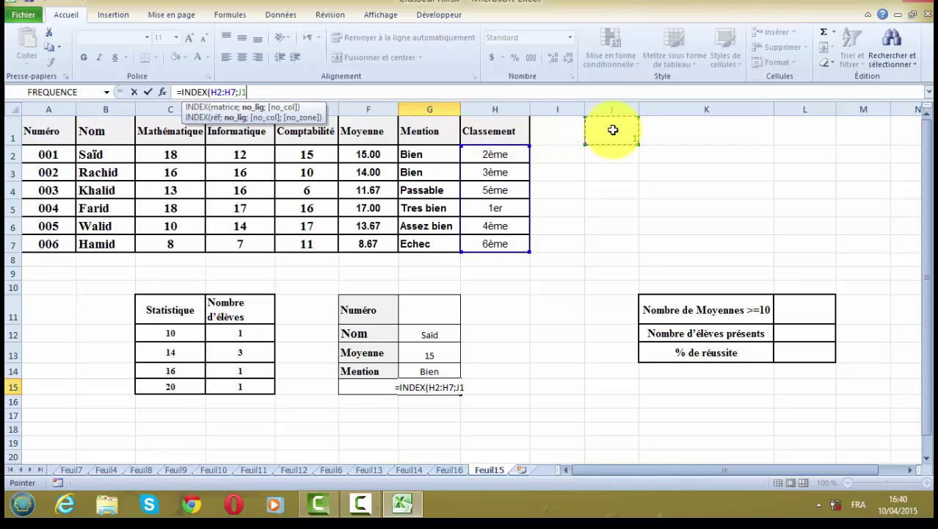
pyautogui.write(')')
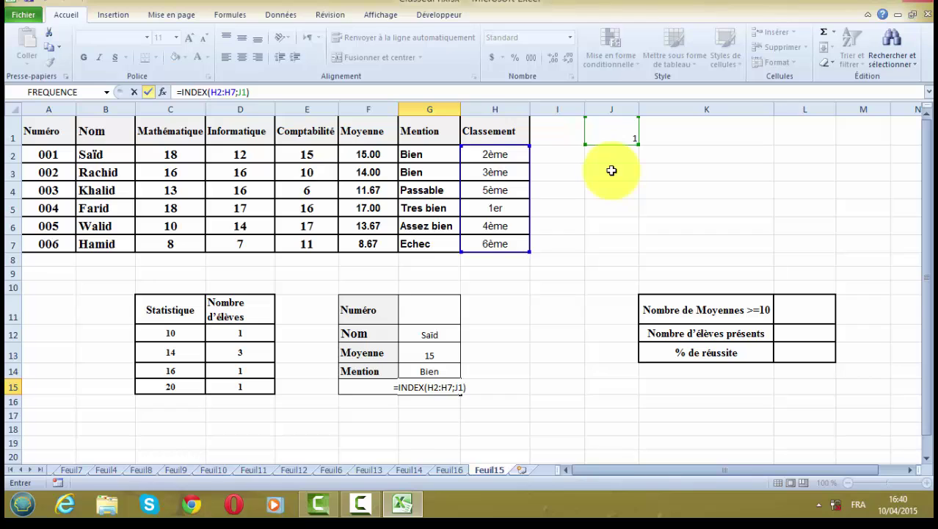
pyautogui.click(609, 138)
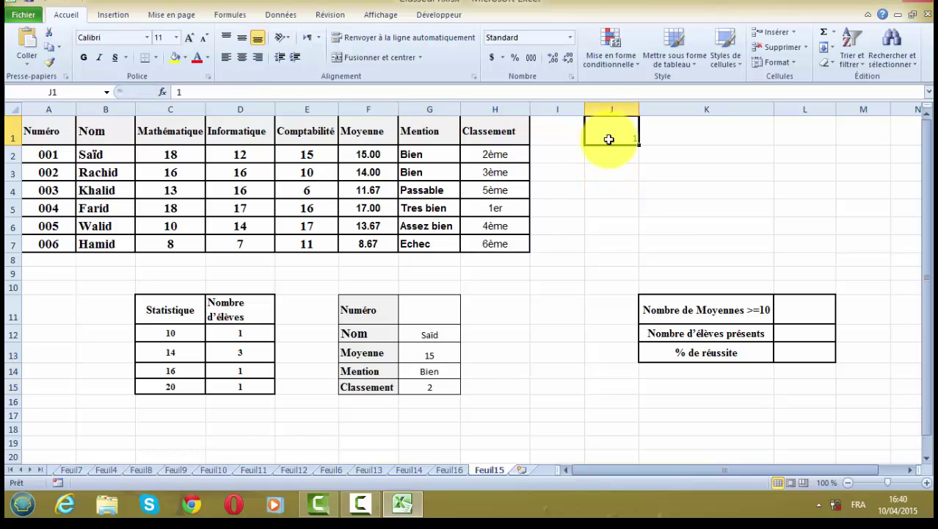
# Step: Set J1 to 3 and select the Numéro cell G11
pyautogui.write('3')
pyautogui.click(620, 243)
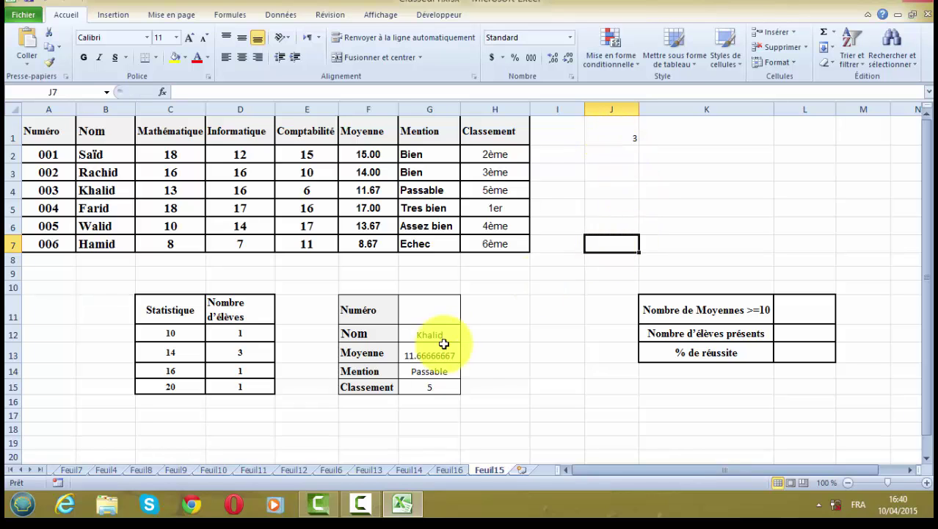
pyautogui.click(431, 308)
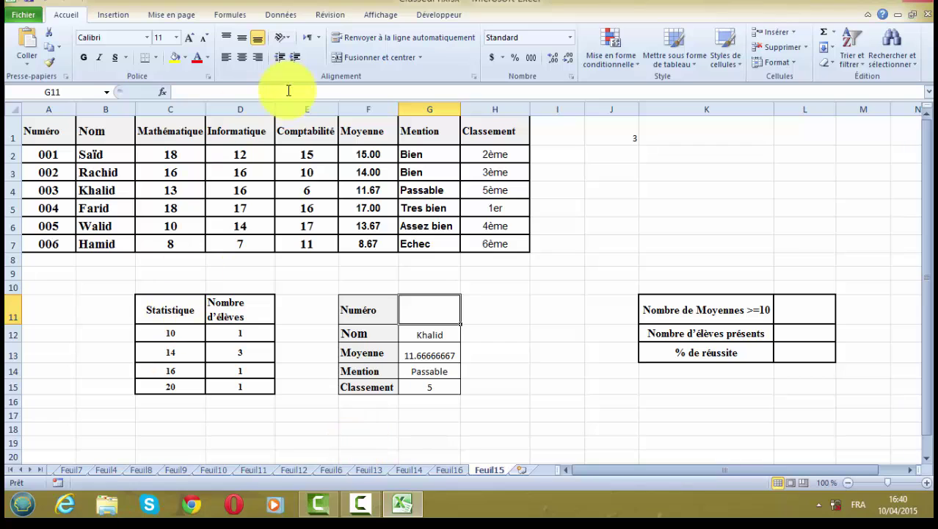
# Step: Pick the combo box form control from the Développeur tab's Insérer list
pyautogui.click(441, 18)
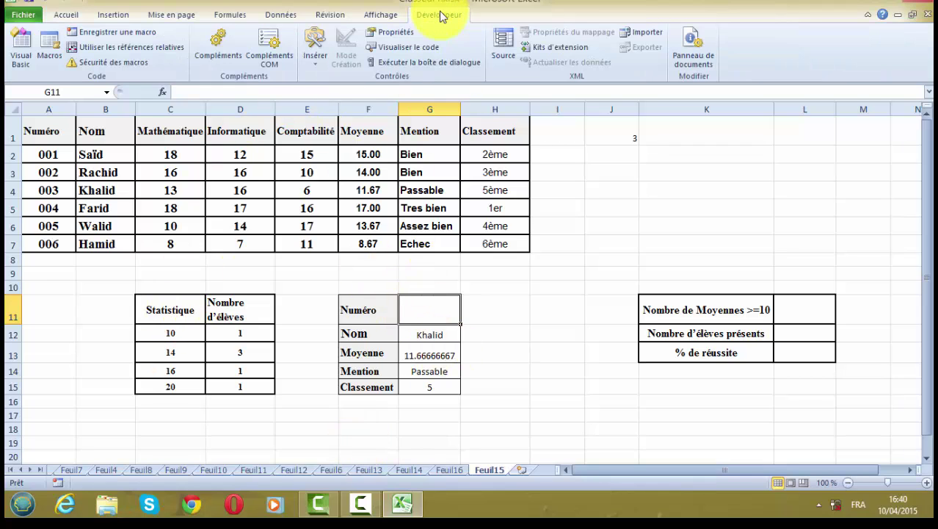
pyautogui.click(317, 63)
pyautogui.click(323, 90)
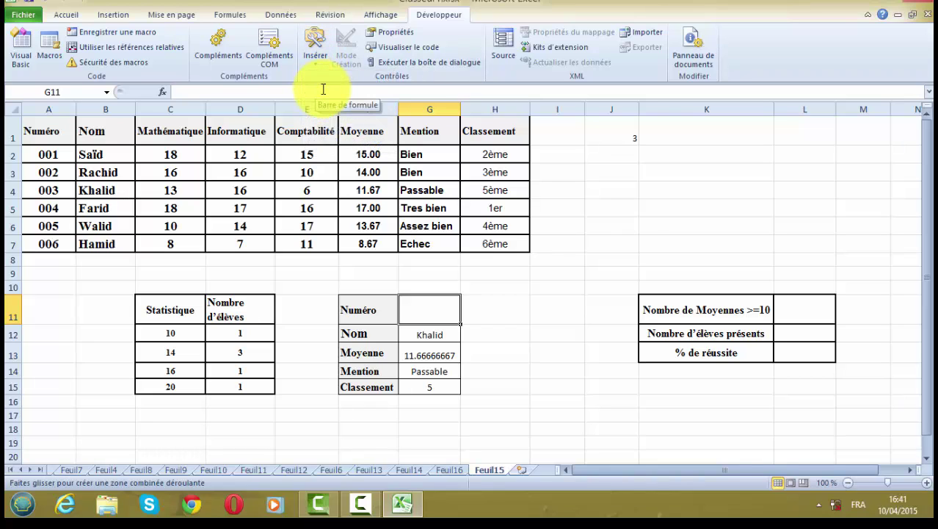
pyautogui.click(321, 64)
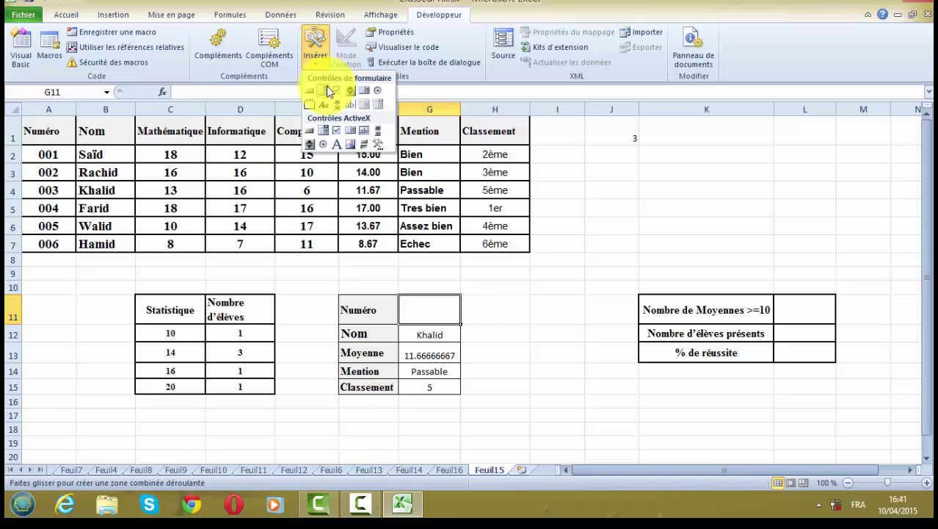
pyautogui.click(325, 89)
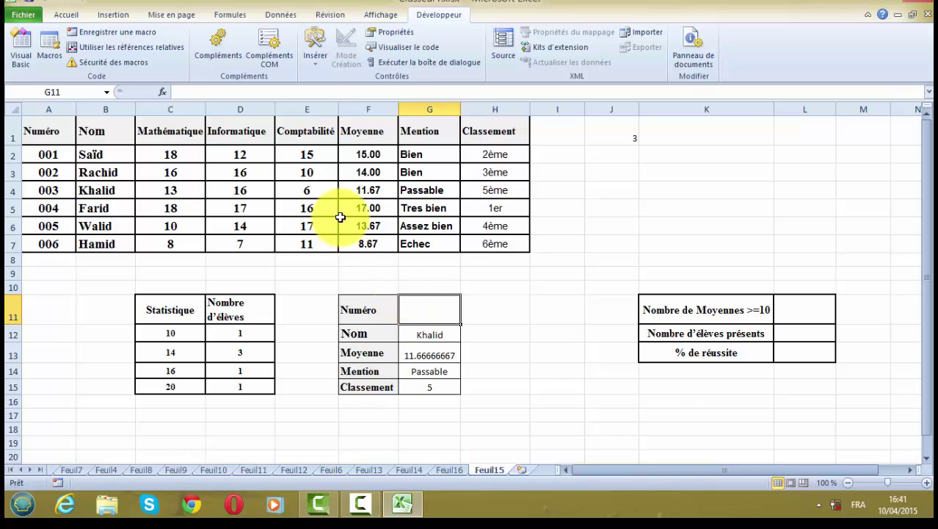
pyautogui.click(316, 58)
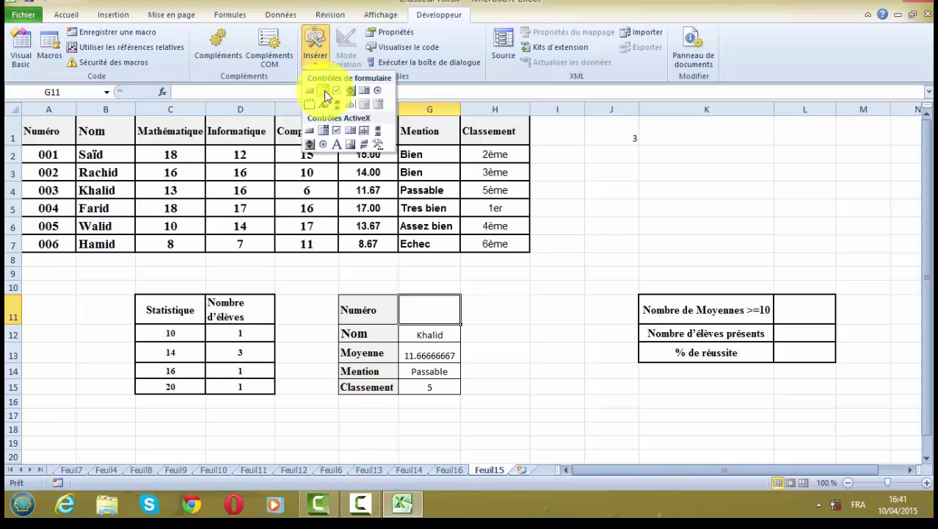
pyautogui.click(324, 90)
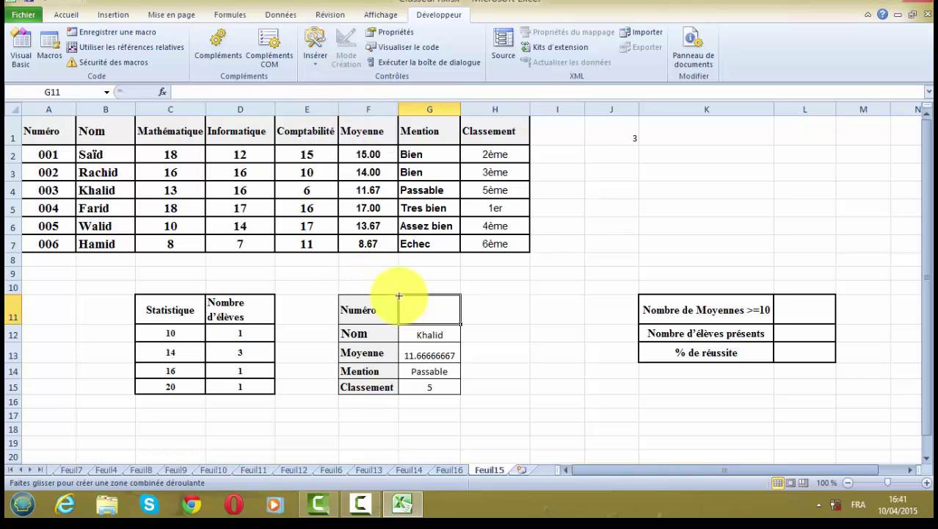
# Step: Draw a combo box over G11 with input range $A$2:$A$7 and linked cell $J$1
pyautogui.moveTo(399, 296); pyautogui.dragTo(459, 323)
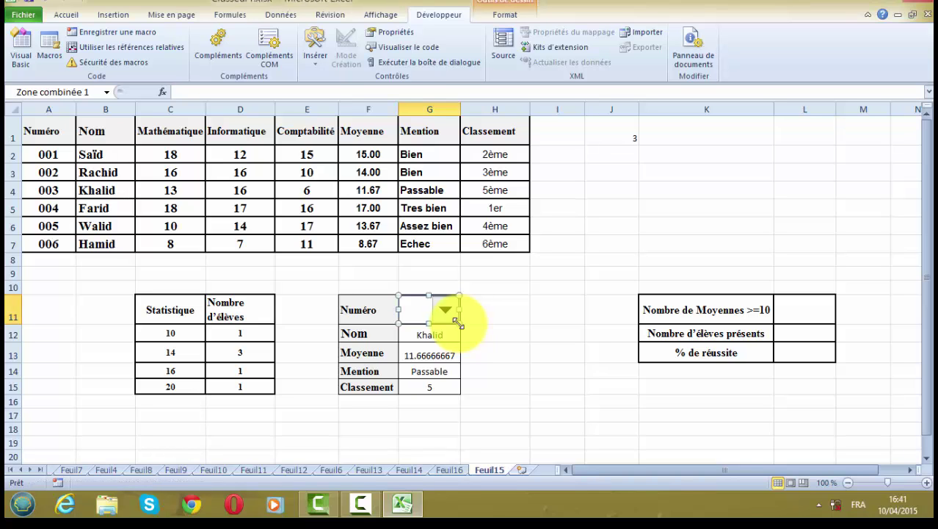
pyautogui.rightClick(441, 309)
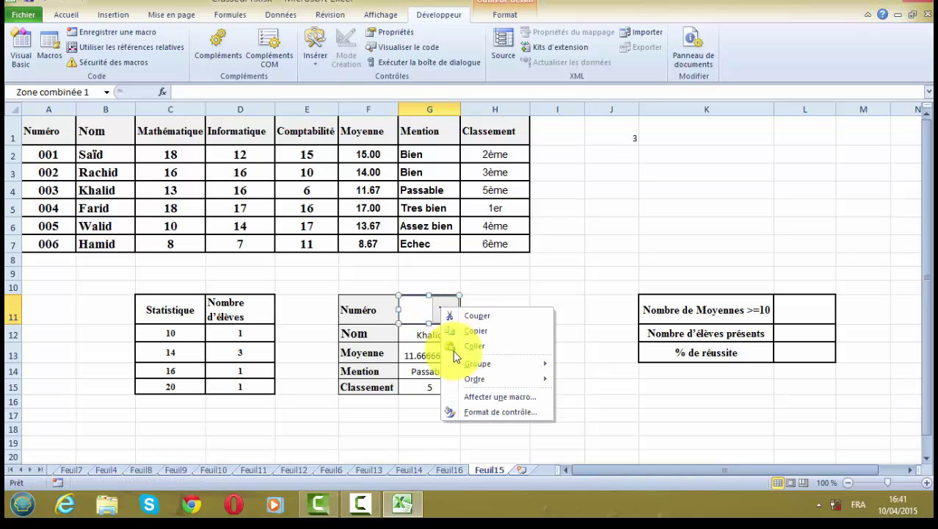
pyautogui.click(481, 412)
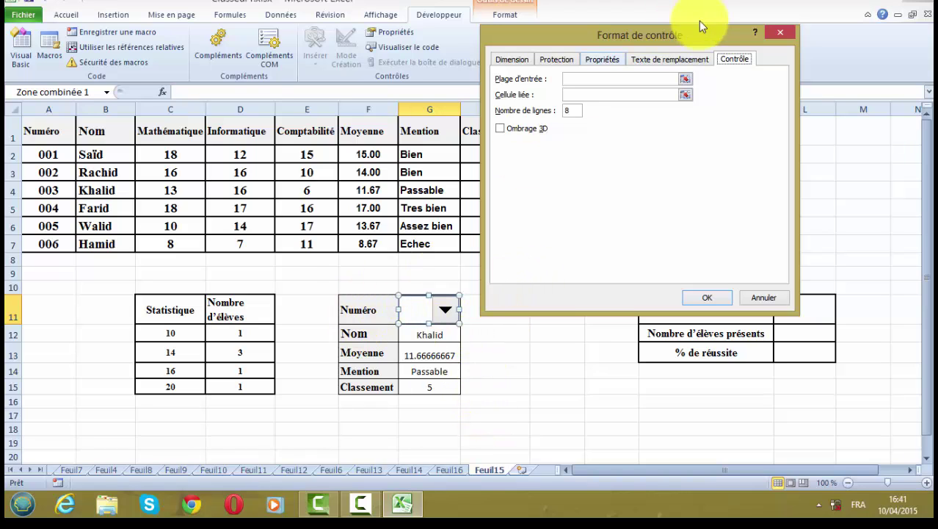
pyautogui.click(672, 79)
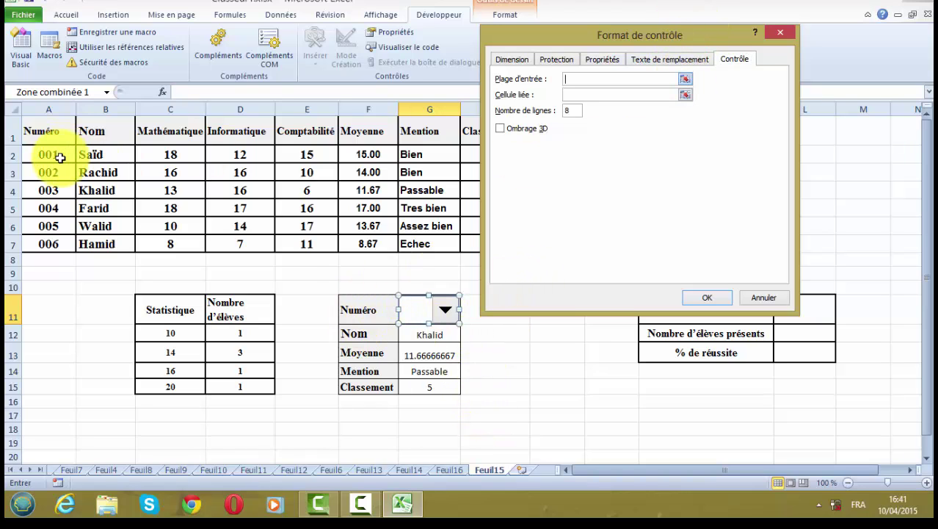
pyautogui.moveTo(60, 161); pyautogui.dragTo(48, 243)
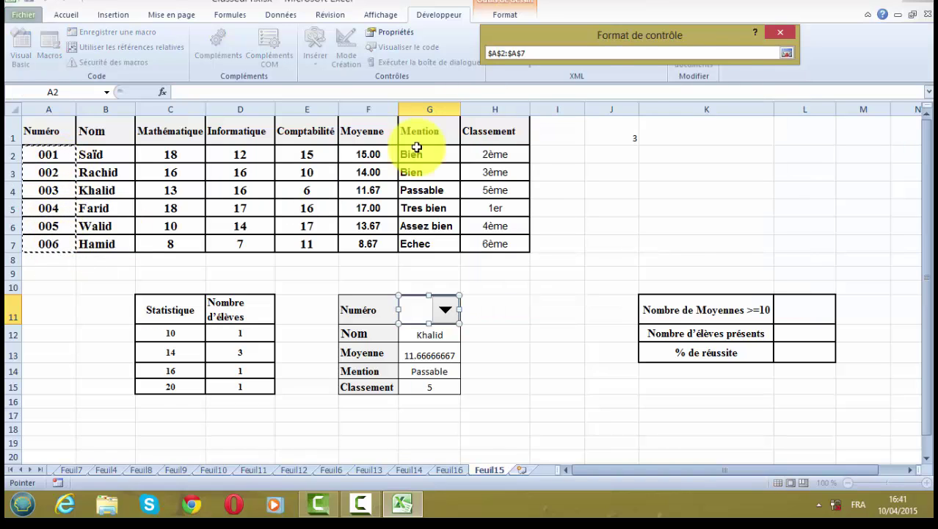
pyautogui.click(784, 53)
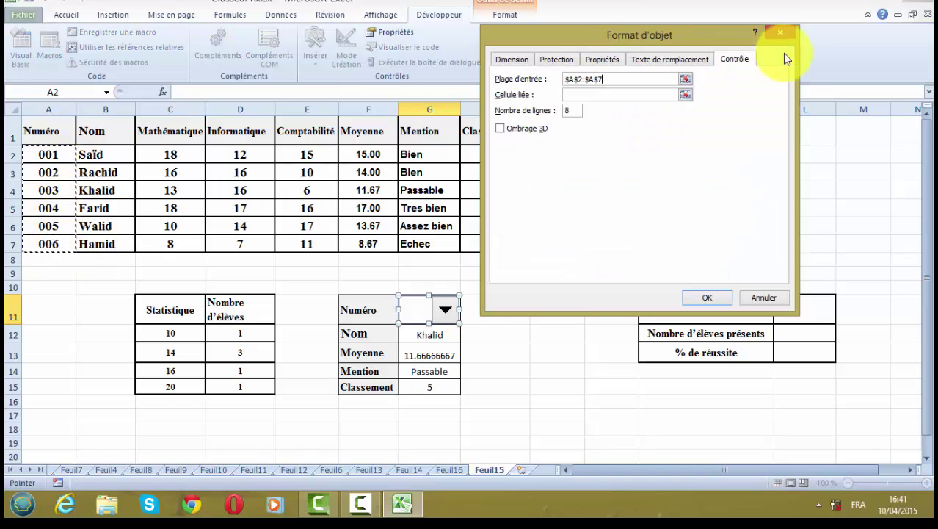
pyautogui.click(685, 94)
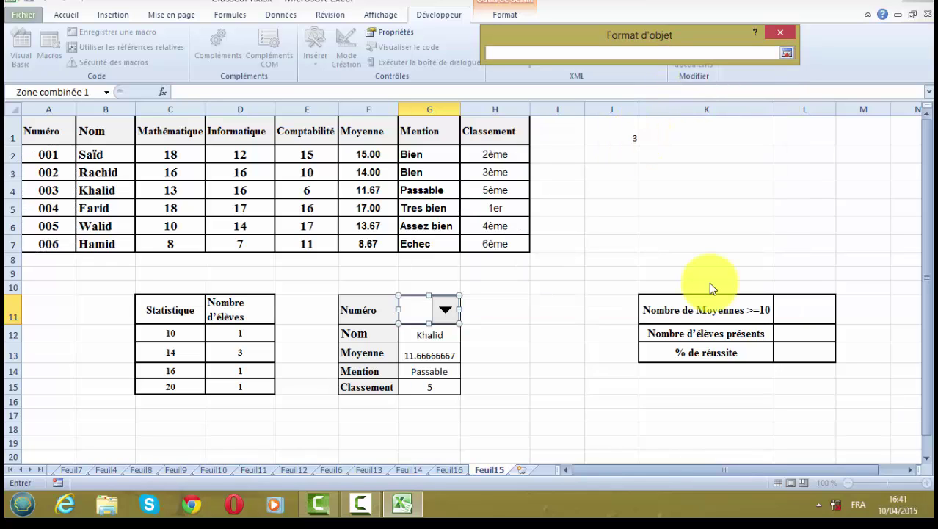
pyautogui.press('Return')
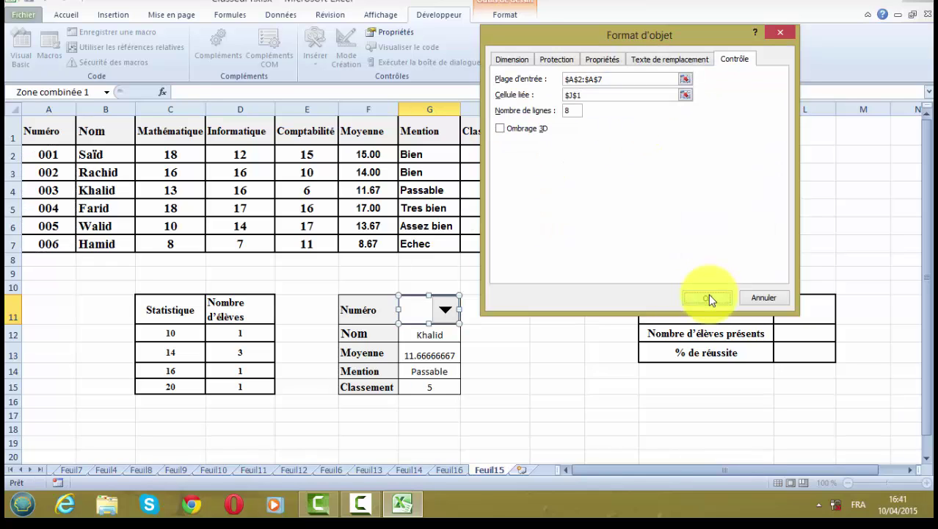
pyautogui.click(707, 293)
pyautogui.click(662, 242)
# Step: Try 002 and 006 in the Numéro dropdown, then choose 001 to show 15, Bien and rank 2
pyautogui.click(446, 309)
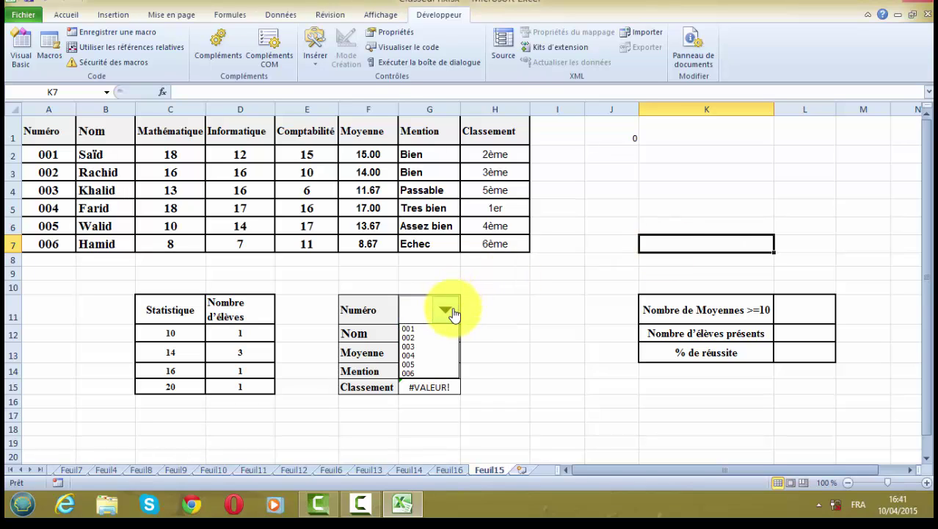
pyautogui.click(440, 329)
pyautogui.click(540, 368)
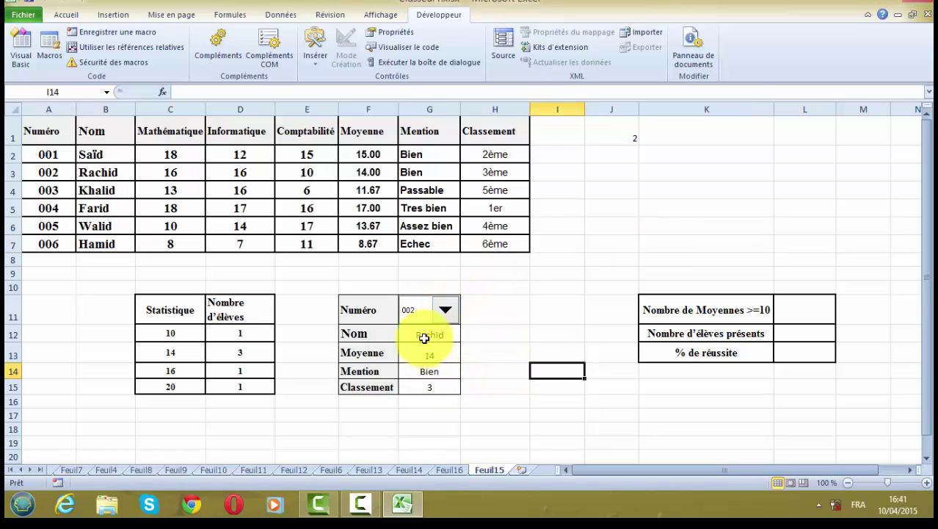
pyautogui.click(444, 310)
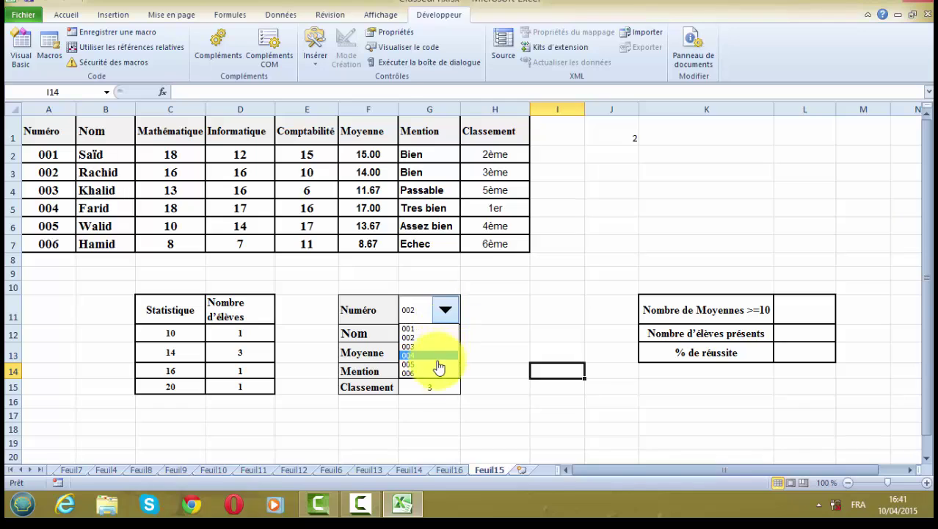
pyautogui.click(442, 374)
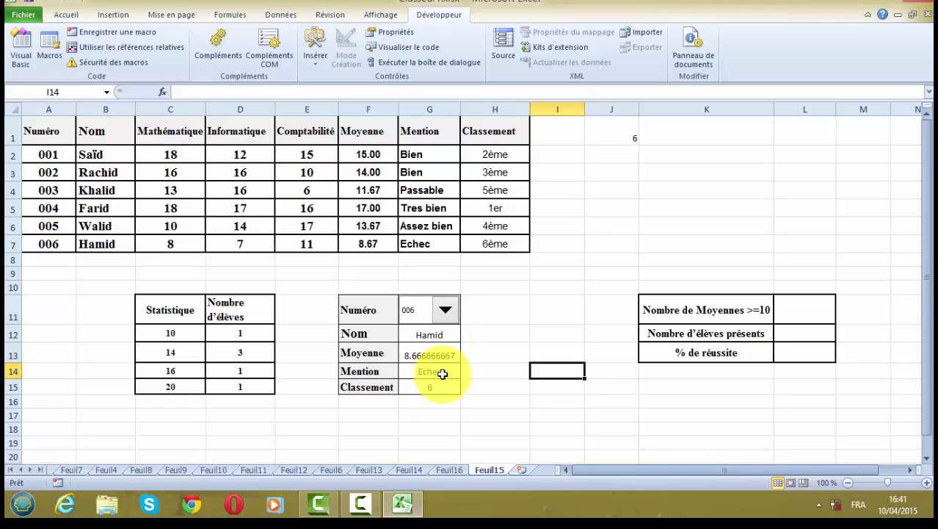
pyautogui.click(445, 309)
pyautogui.click(414, 329)
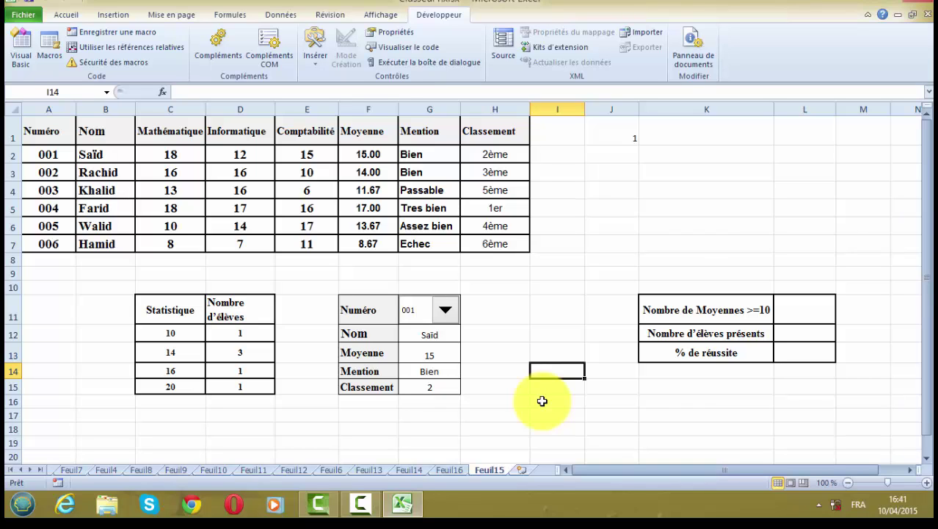
pyautogui.click(542, 400)
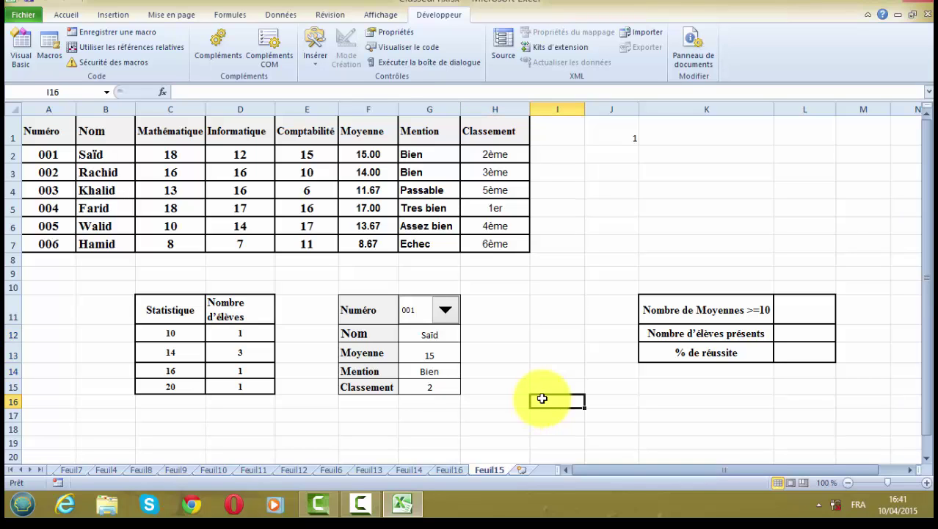
# Step: Switch to Feuil16 and scroll down to question 6 on the success percentage
pyautogui.click(453, 470)
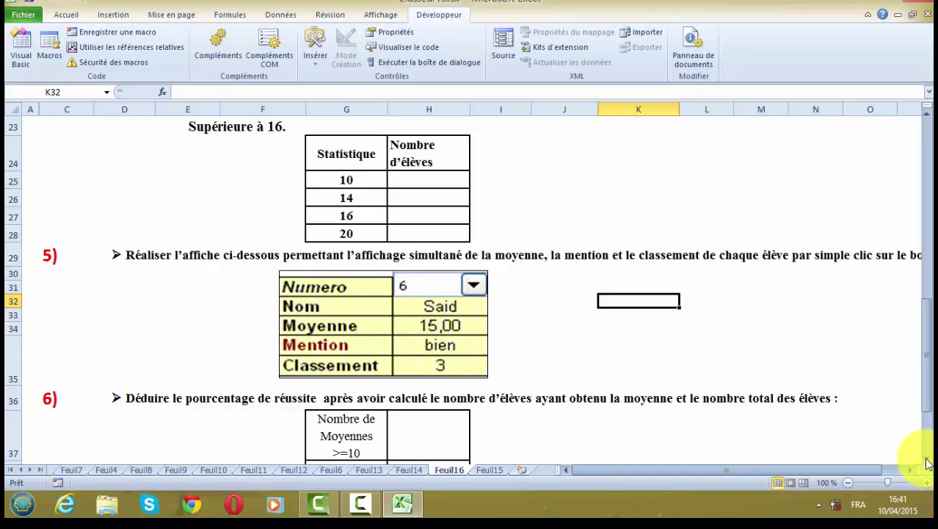
pyautogui.scroll(-2, 927, 464)
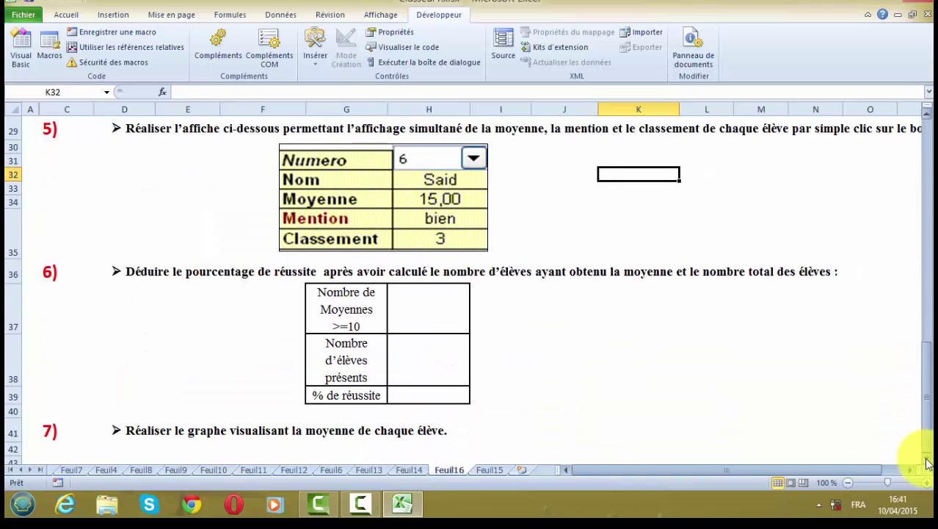
pyautogui.scroll(-1, 927, 464)
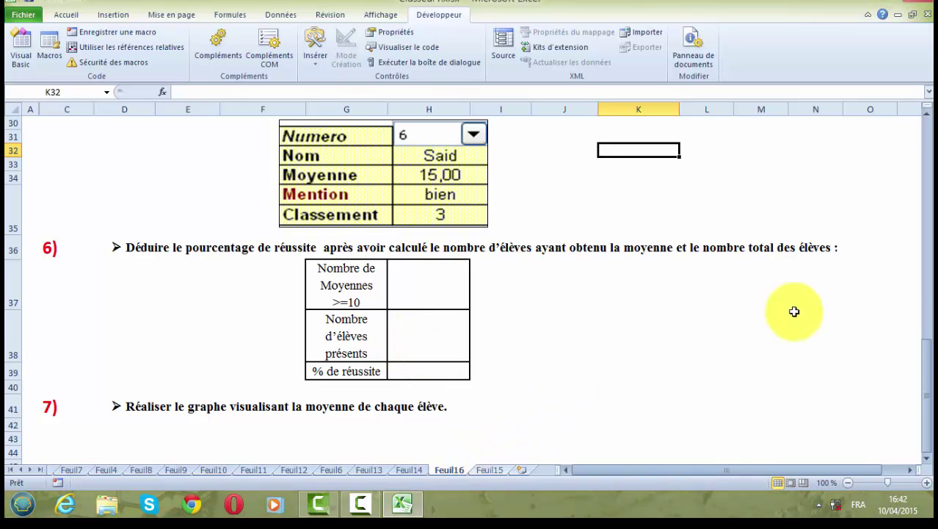
# Step: Back on Feuil15, enter =NB.SI(F2:F7;">=10") in L11, giving 5
pyautogui.hotkey('ctrl', 'pagedown')
pyautogui.write('=')
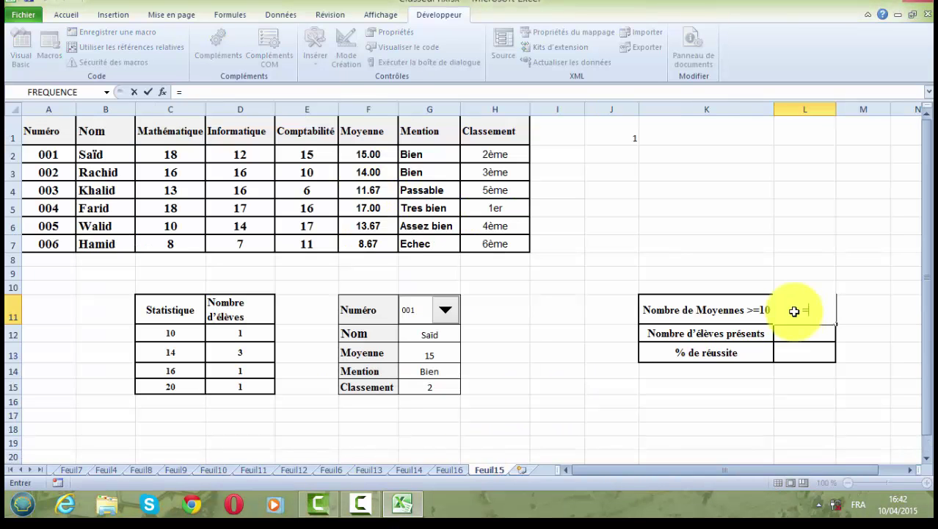
pyautogui.write('nb')
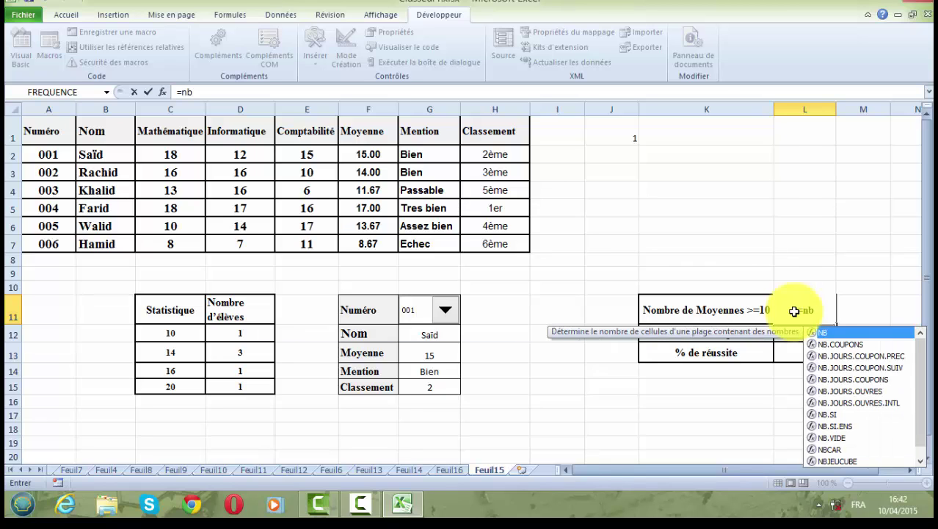
pyautogui.doubleClick(829, 413)
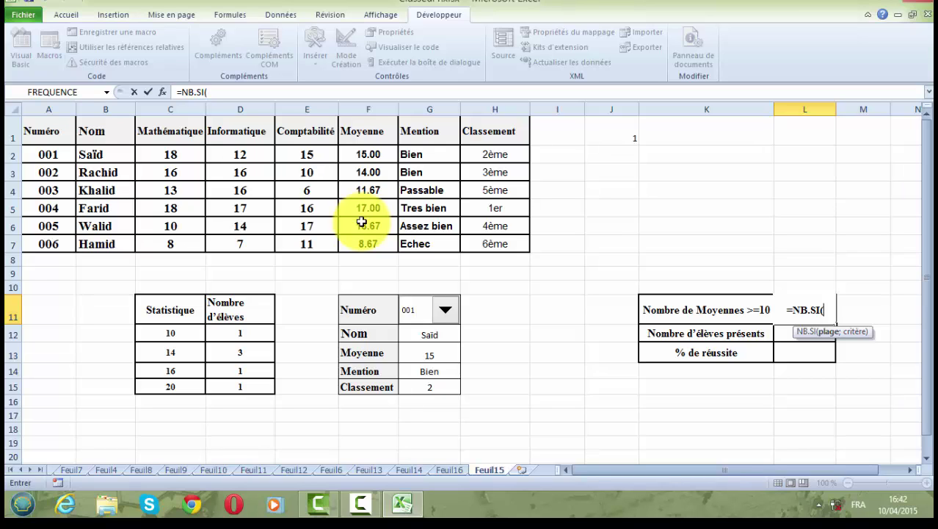
pyautogui.moveTo(368, 154); pyautogui.dragTo(363, 243)
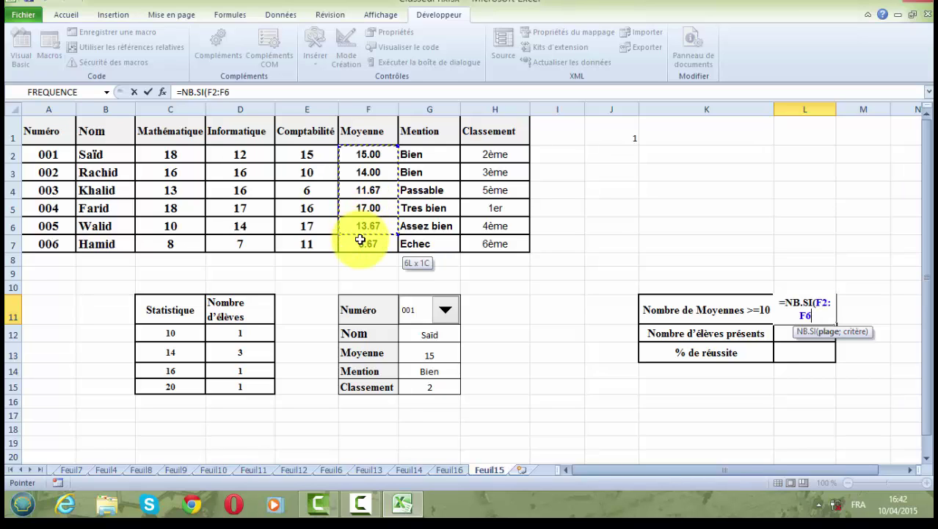
pyautogui.click(244, 92)
pyautogui.write(';">=10"')
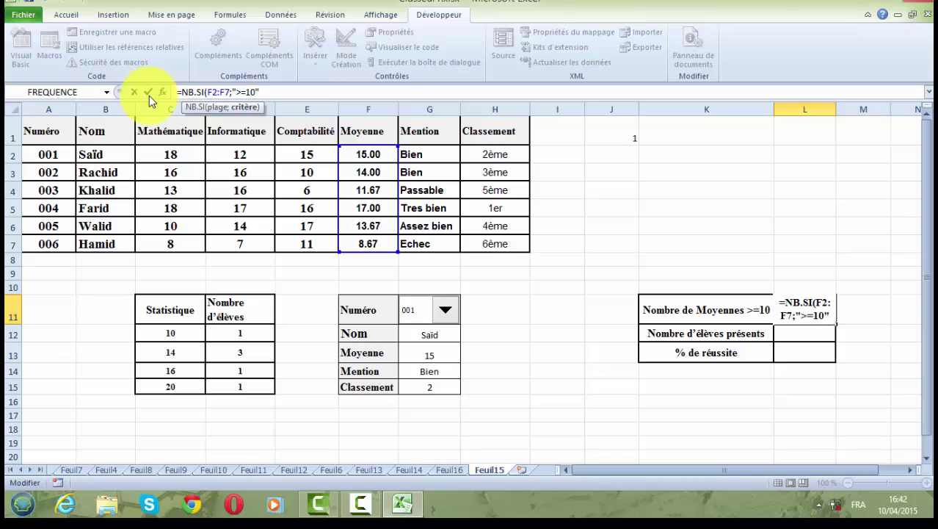
pyautogui.click(149, 94)
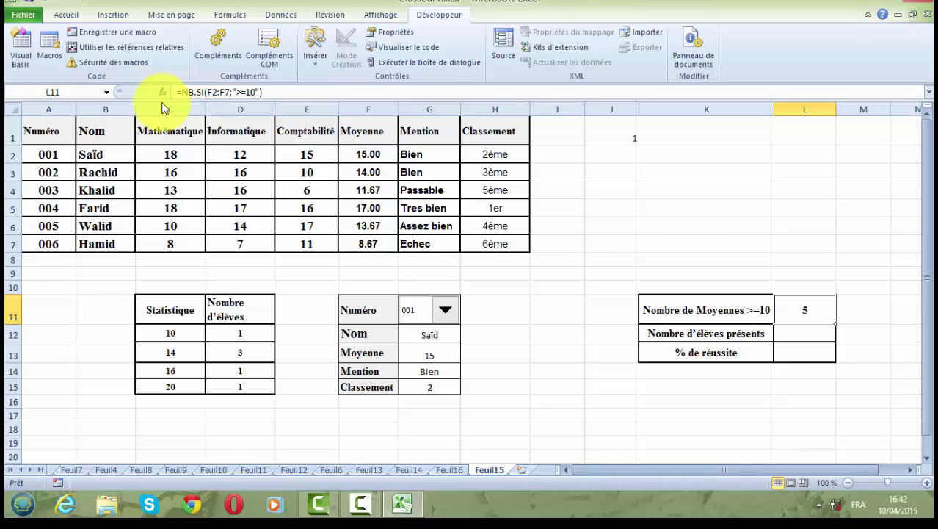
# Step: Enter =NB(F2:F7) in L12 to count the 6 students present
pyautogui.click(793, 334)
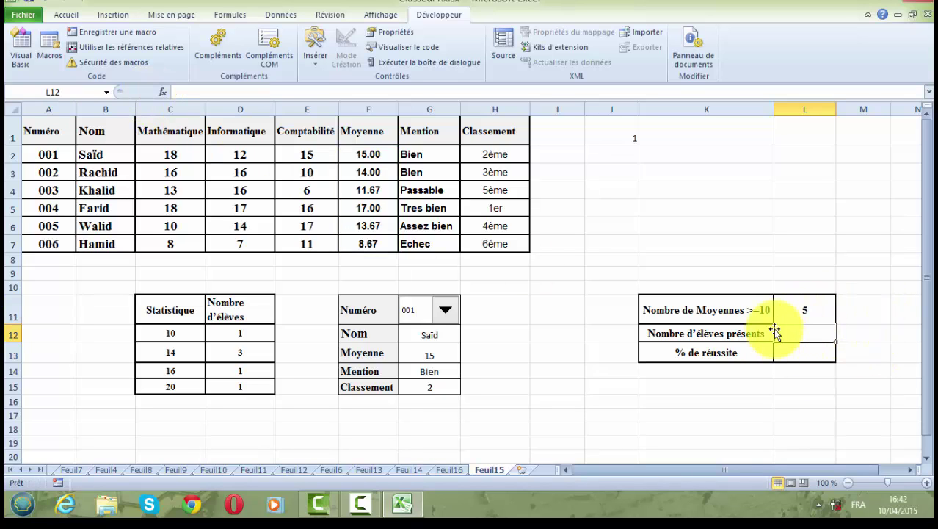
pyautogui.write('=')
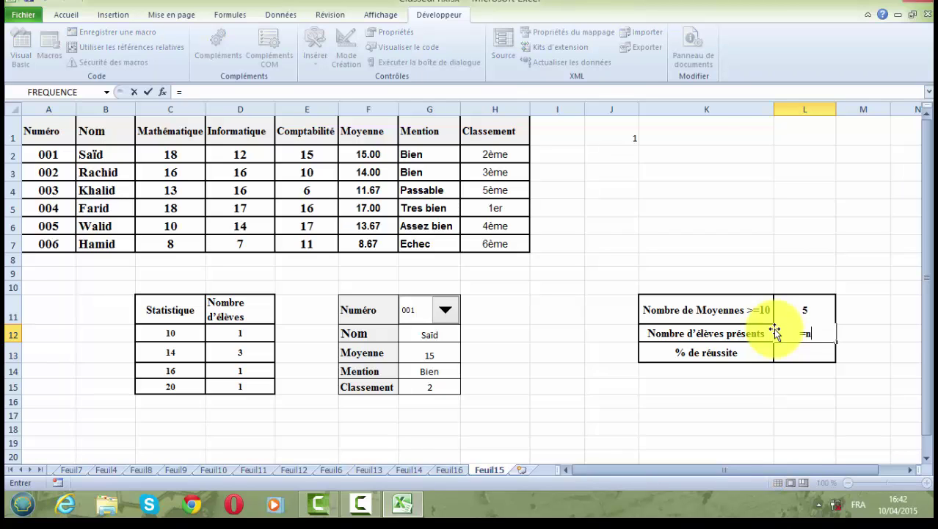
pyautogui.write('nb')
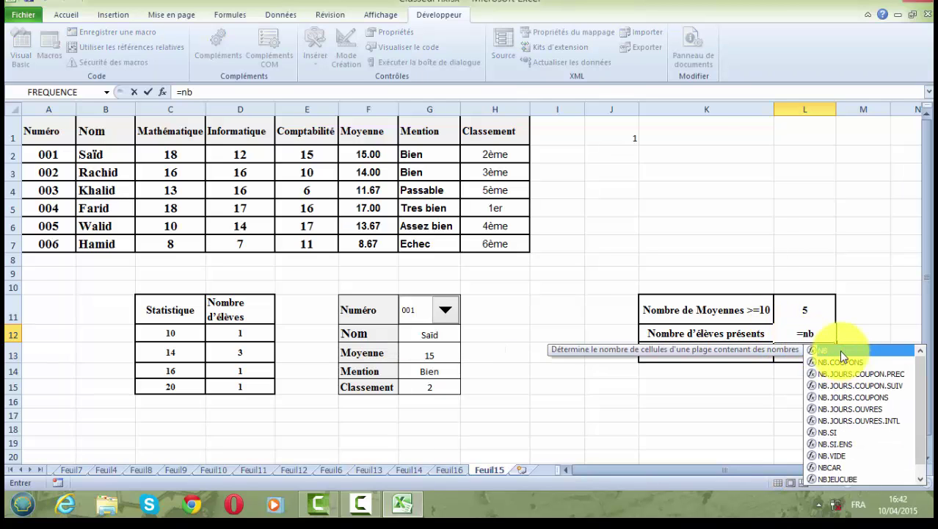
pyautogui.doubleClick(839, 350)
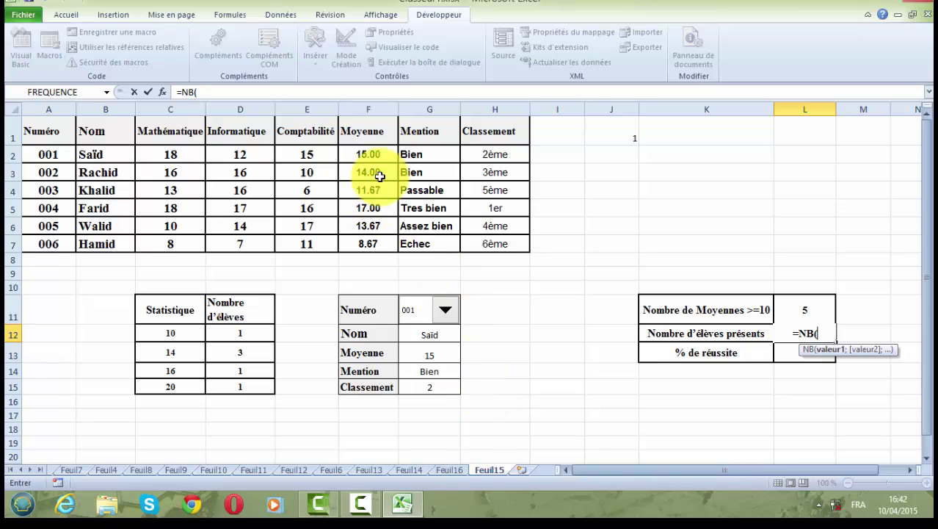
pyautogui.moveTo(367, 153); pyautogui.dragTo(367, 243)
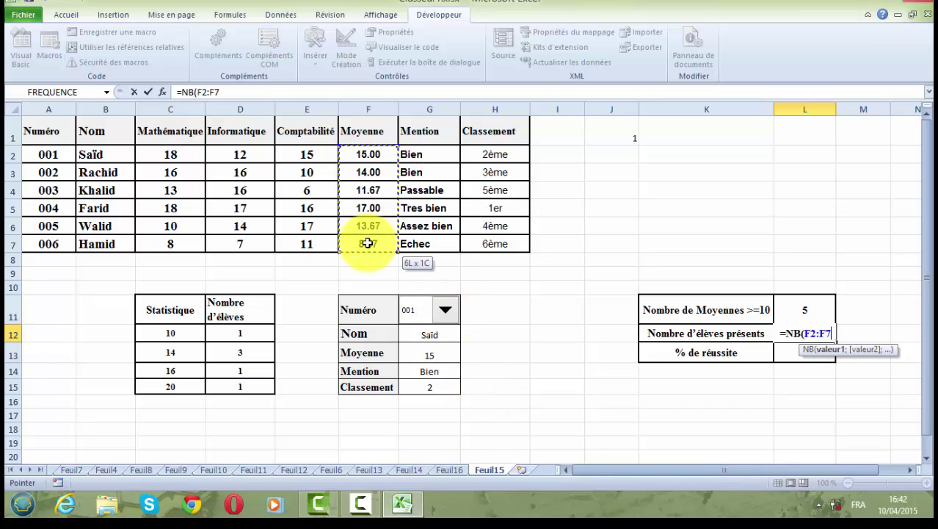
pyautogui.write(')')
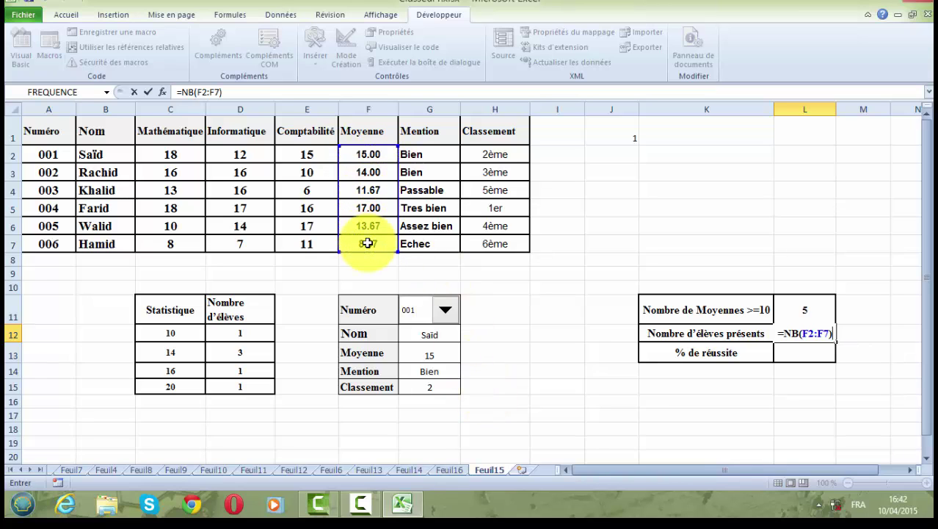
pyautogui.click(148, 93)
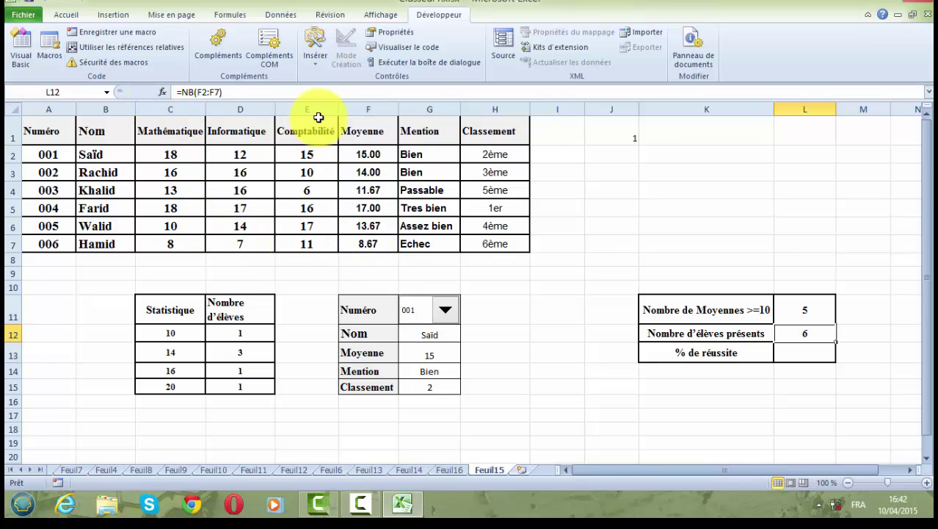
pyautogui.click(708, 224)
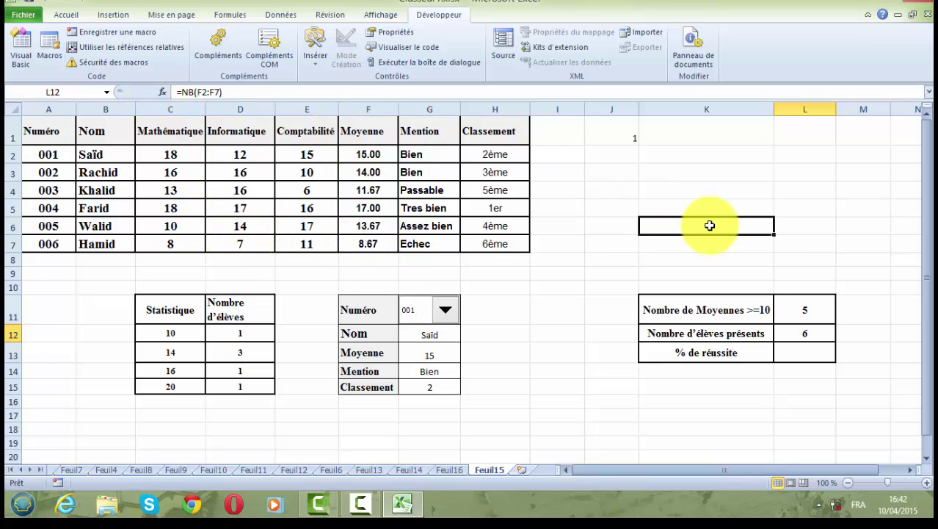
pyautogui.click(786, 351)
# Step: Enter =L11/L12 in L13 as the success rate
pyautogui.click(65, 15)
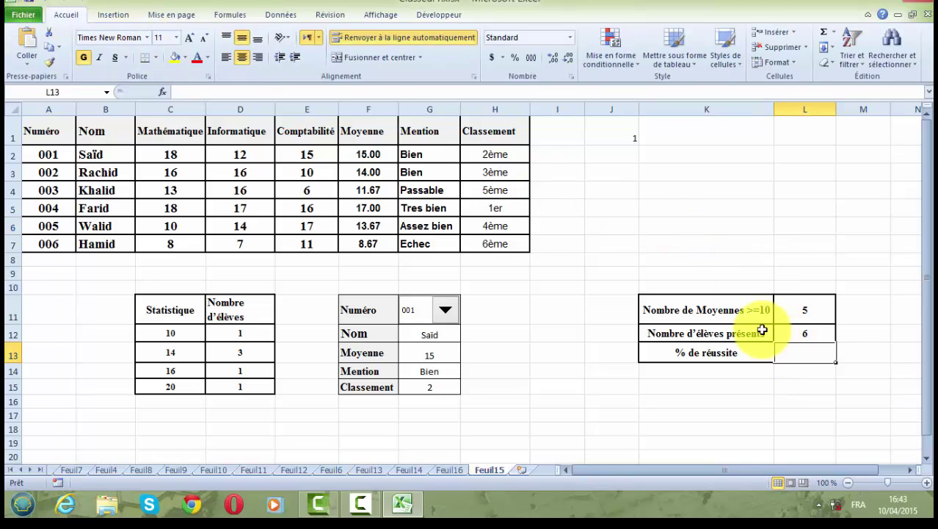
pyautogui.write('=')
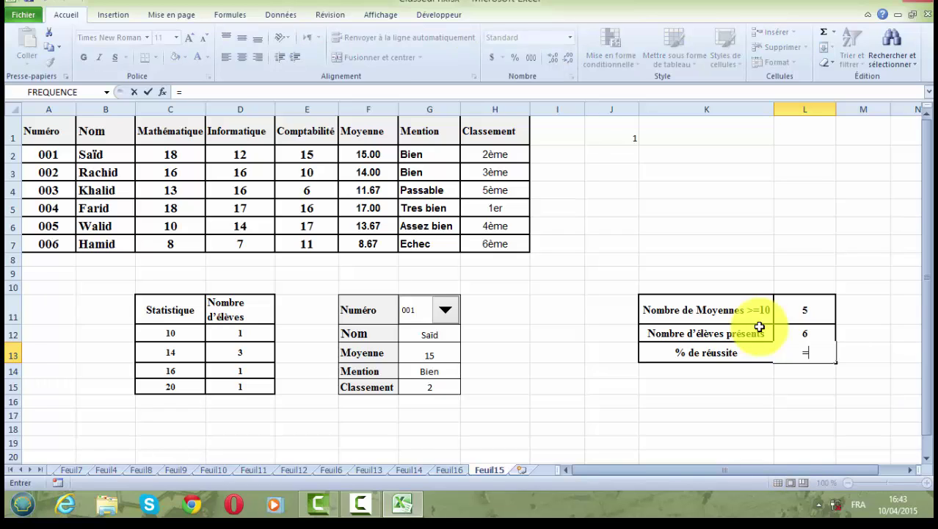
pyautogui.click(805, 310)
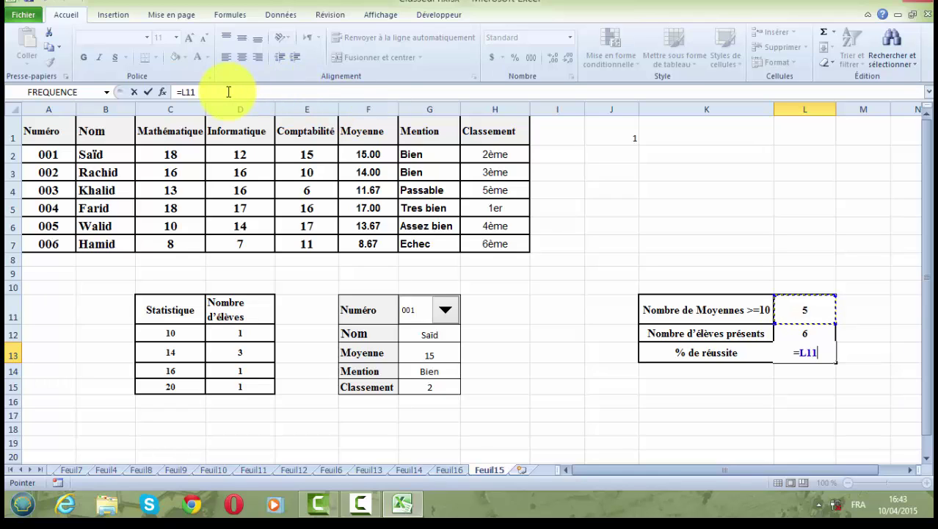
pyautogui.click(228, 91)
pyautogui.write('/')
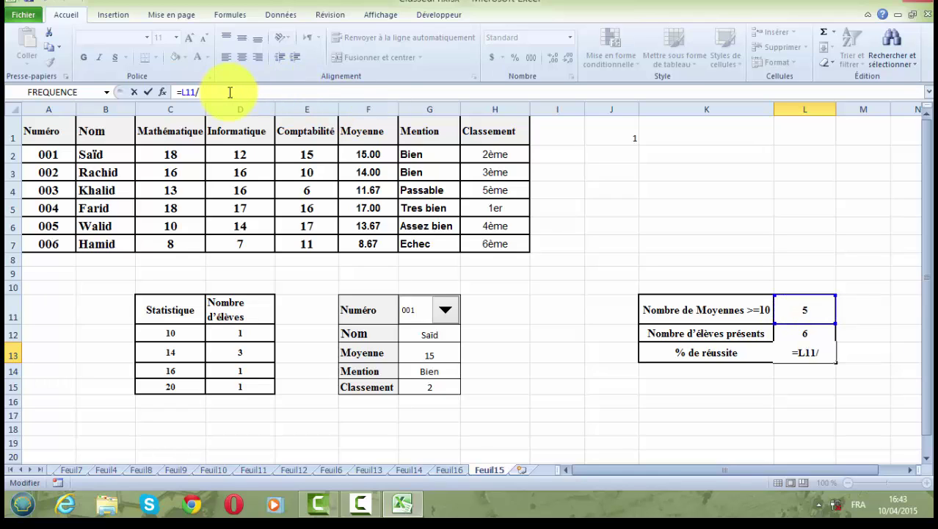
pyautogui.click(806, 334)
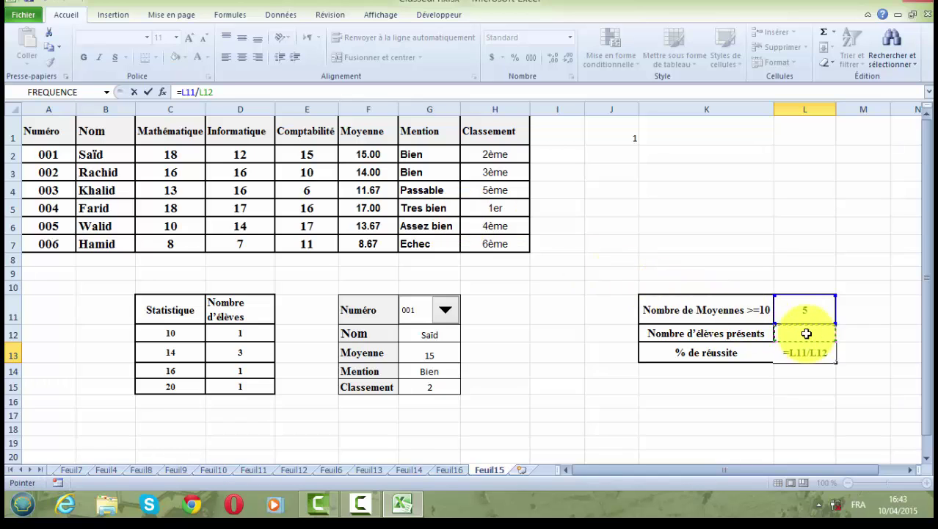
pyautogui.click(150, 93)
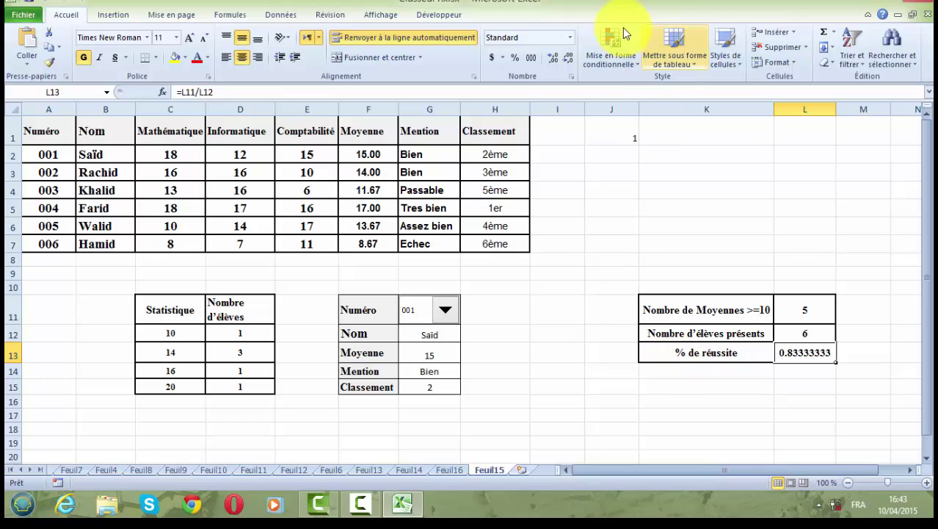
# Step: Format the success rate as Pourcentage (83.33%) and view Feuil16's question 7
pyautogui.click(568, 39)
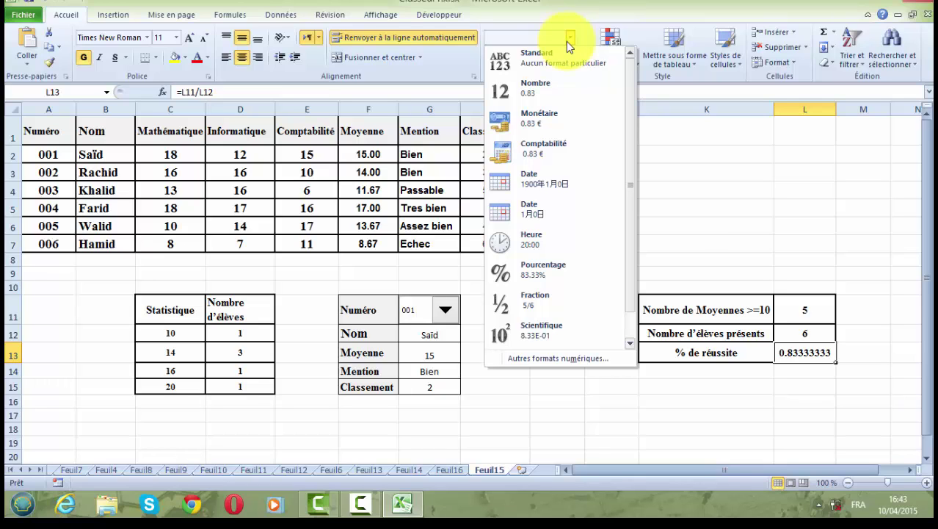
pyautogui.click(534, 273)
pyautogui.click(802, 404)
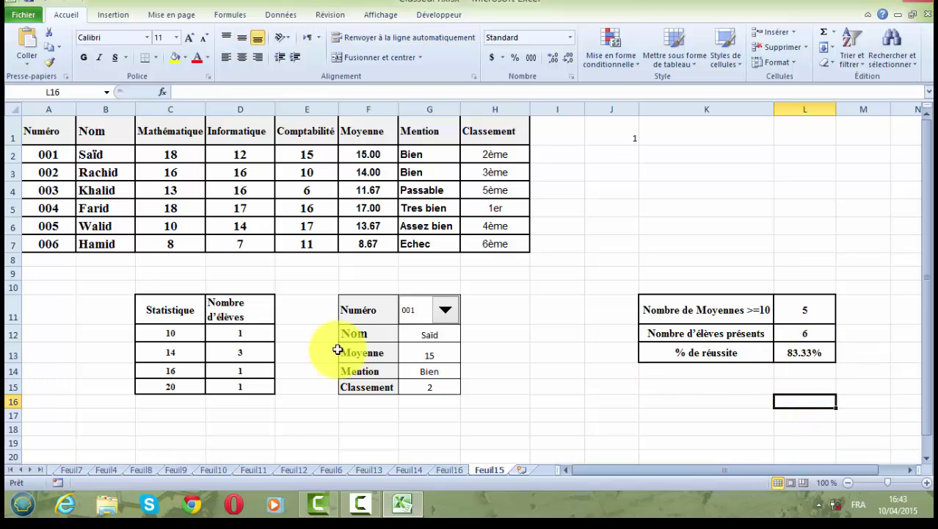
pyautogui.click(453, 470)
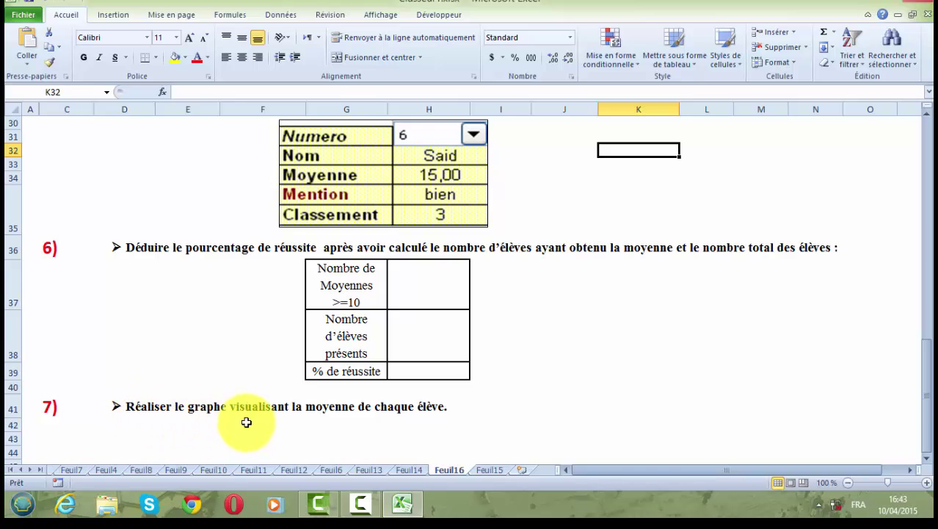
# Step: On Feuil15, select the names B2:B7 together with the averages F2:F7
pyautogui.click(492, 470)
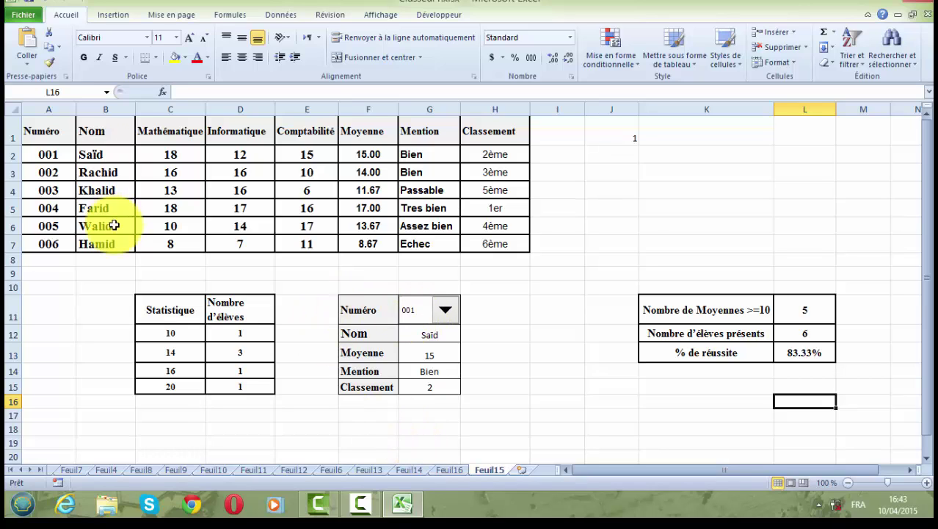
pyautogui.moveTo(105, 154); pyautogui.dragTo(113, 239)
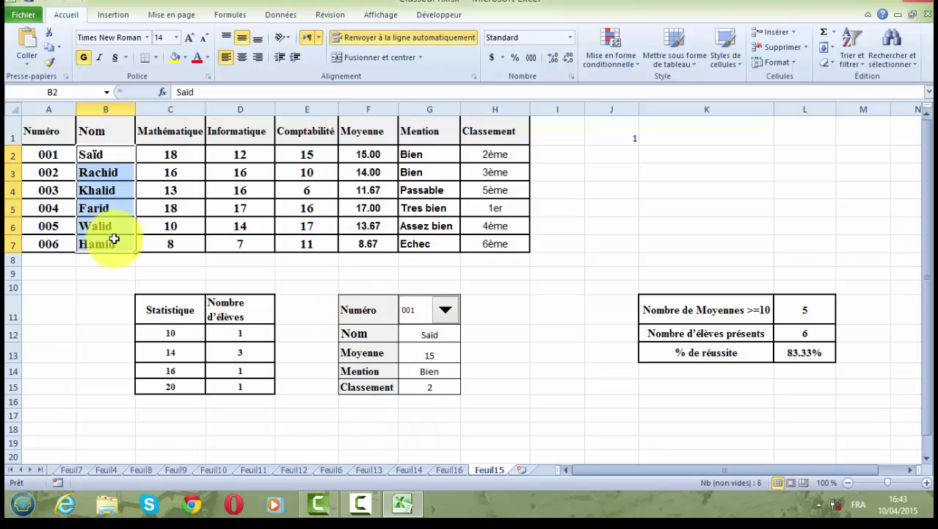
pyautogui.moveTo(364, 153); pyautogui.dragTo(366, 246)
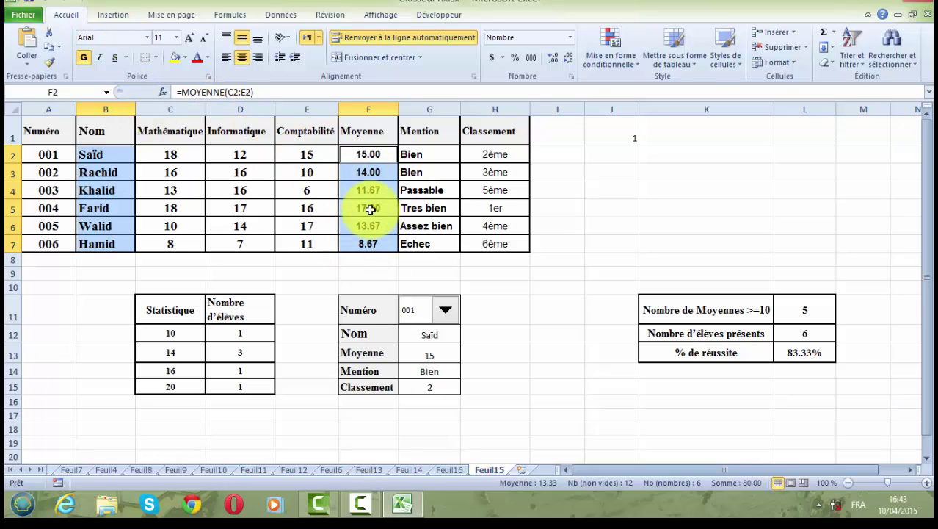
pyautogui.scroll(-1, 296, 71)
# Step: Insert a basic 2D column chart of the averages and move it below the student table
pyautogui.click(292, 63)
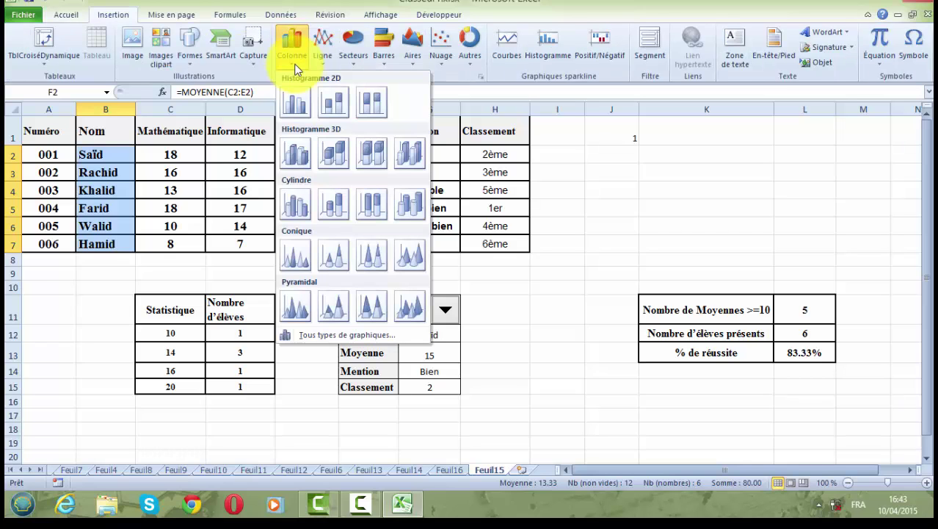
pyautogui.click(297, 103)
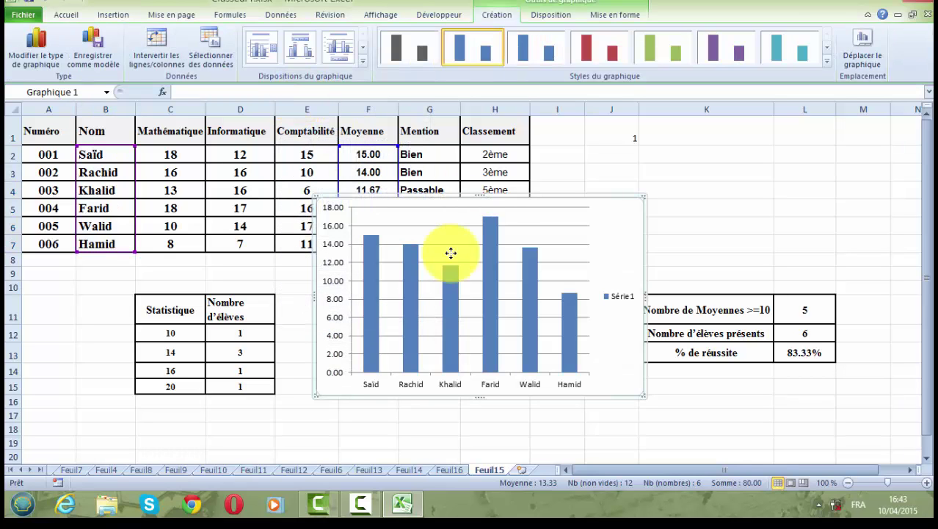
pyautogui.moveTo(451, 253); pyautogui.dragTo(431, 309)
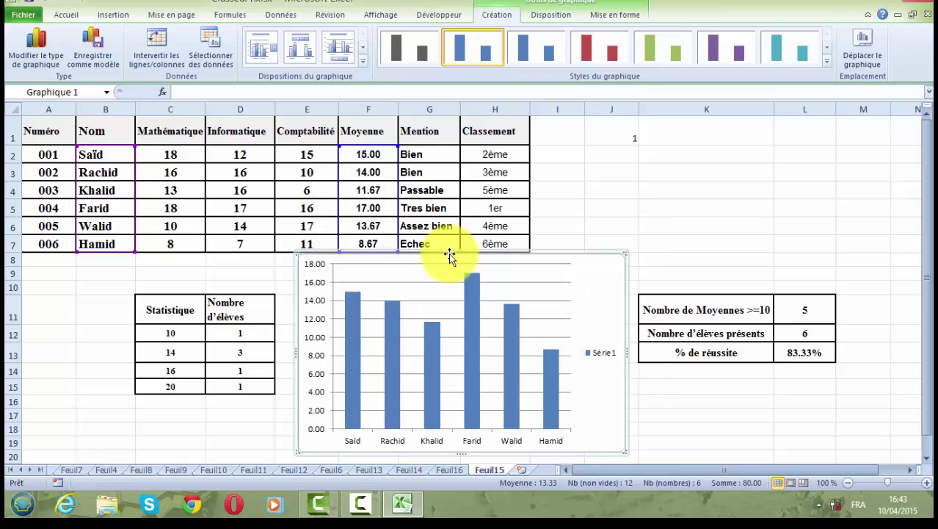
# Step: Delete the chart's Série 1 legend and select the averages bars
pyautogui.click(603, 353)
pyautogui.press('Delete')
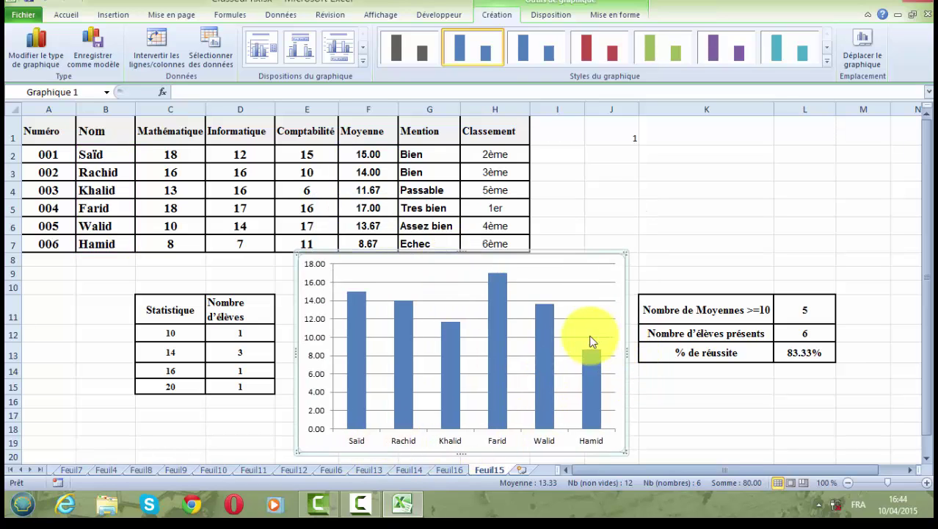
pyautogui.click(362, 300)
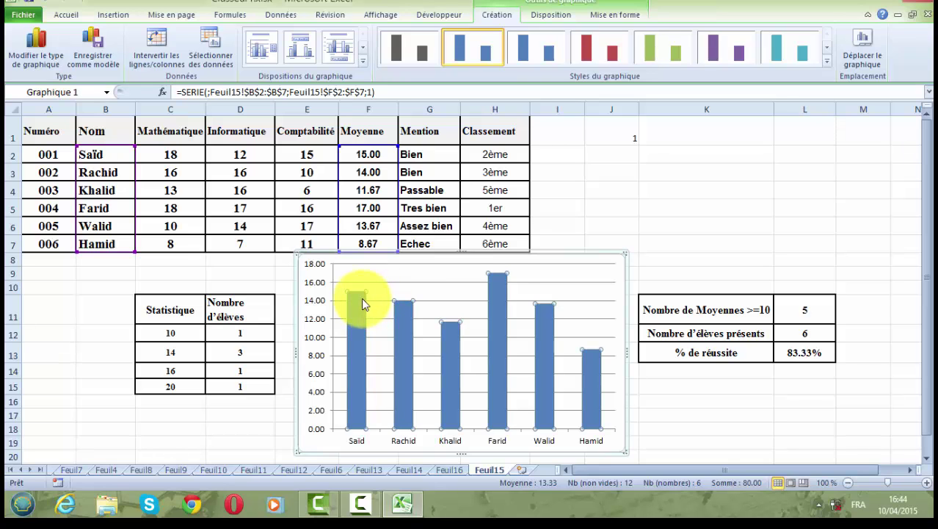
# Step: Add data labels showing each bar's average and a data table beneath the chart
pyautogui.rightClick(361, 297)
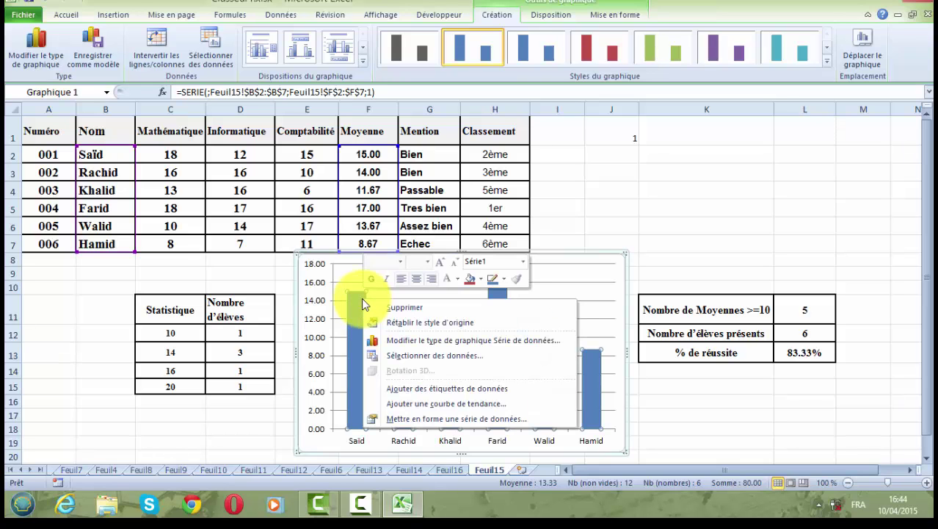
pyautogui.click(400, 386)
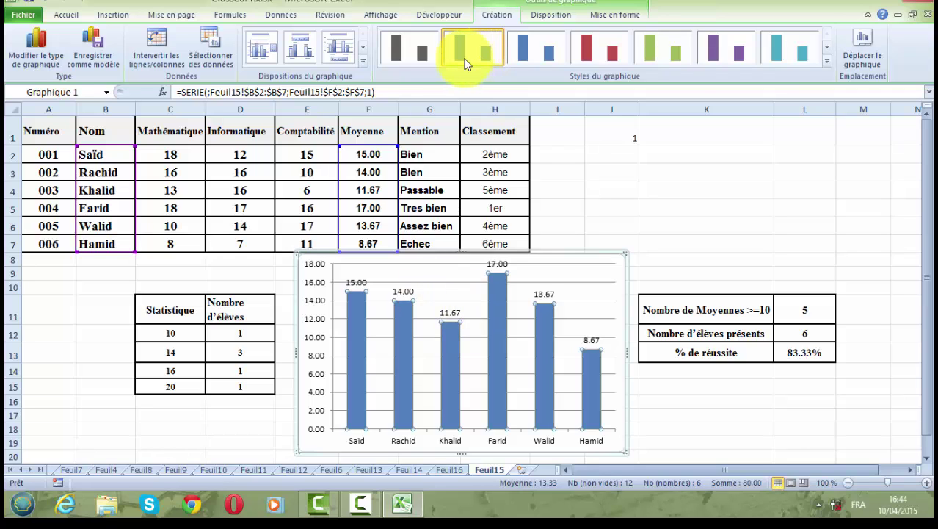
pyautogui.scroll(-1, 434, 70)
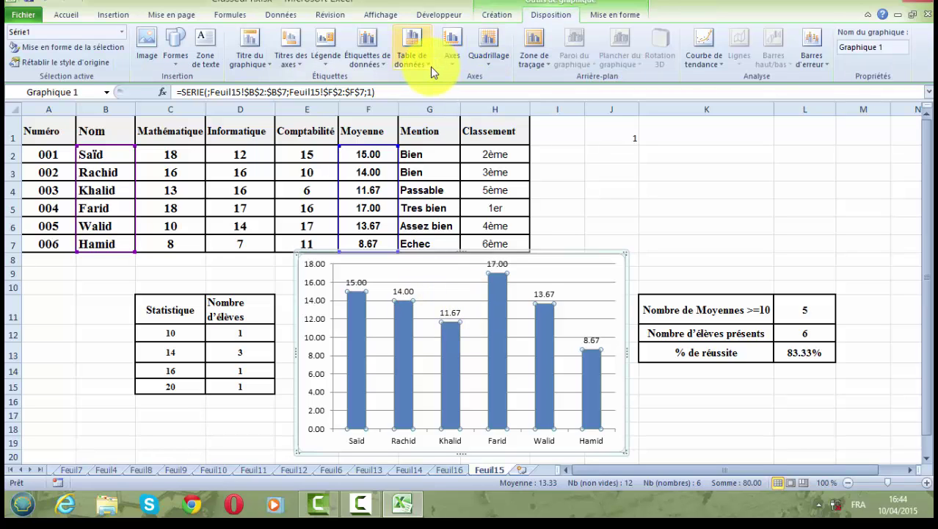
pyautogui.click(432, 70)
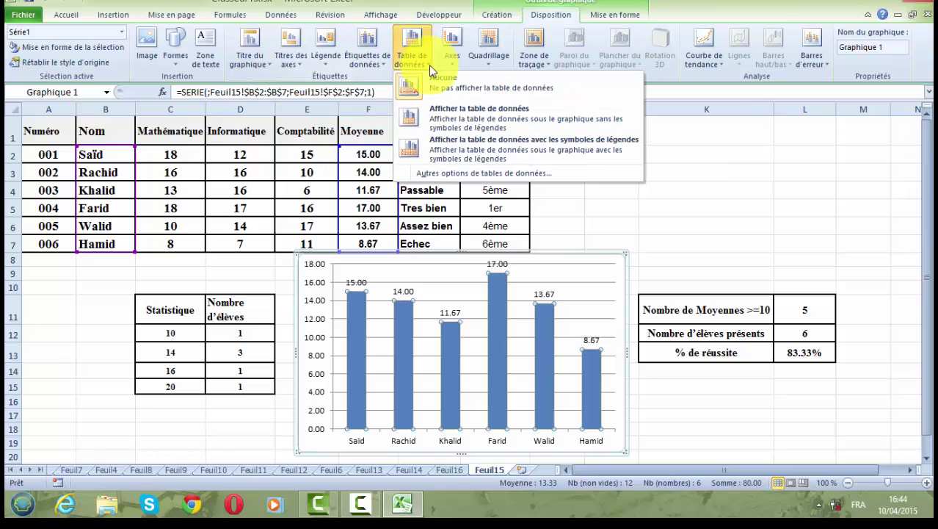
pyautogui.click(440, 117)
# Step: Widen the chart to the right and move it down to uncover the lookup panel
pyautogui.click(928, 461)
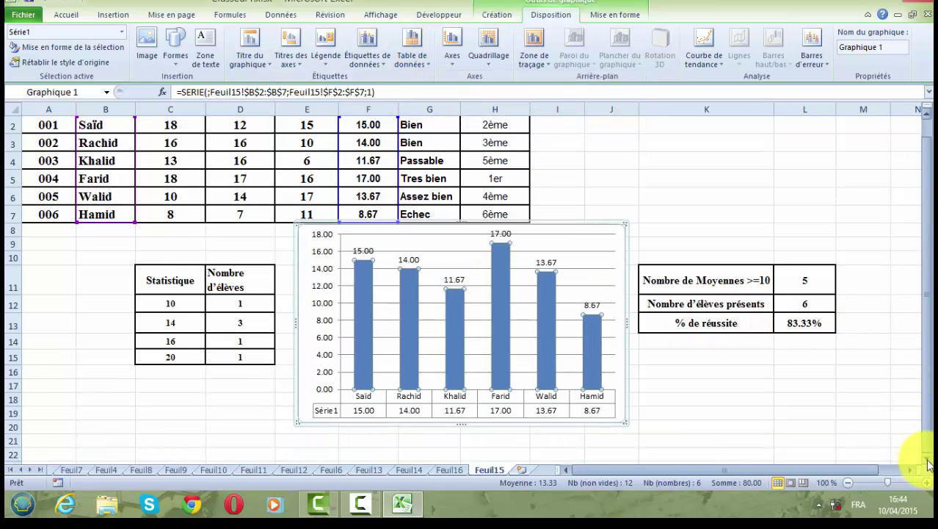
pyautogui.click(928, 460)
pyautogui.click(928, 463)
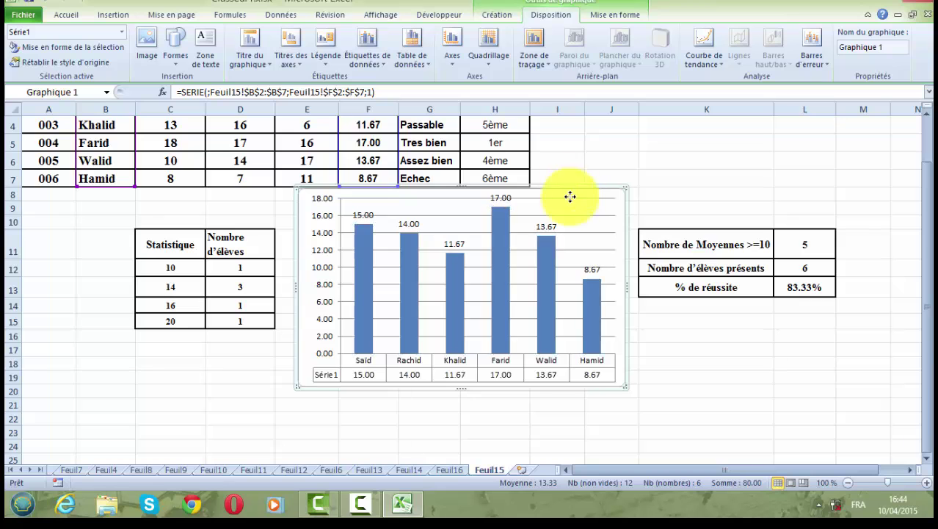
pyautogui.moveTo(570, 193)
pyautogui.mouseDown()
pyautogui.moveTo(569, 277)
pyautogui.moveTo(591, 287)
pyautogui.mouseUp()
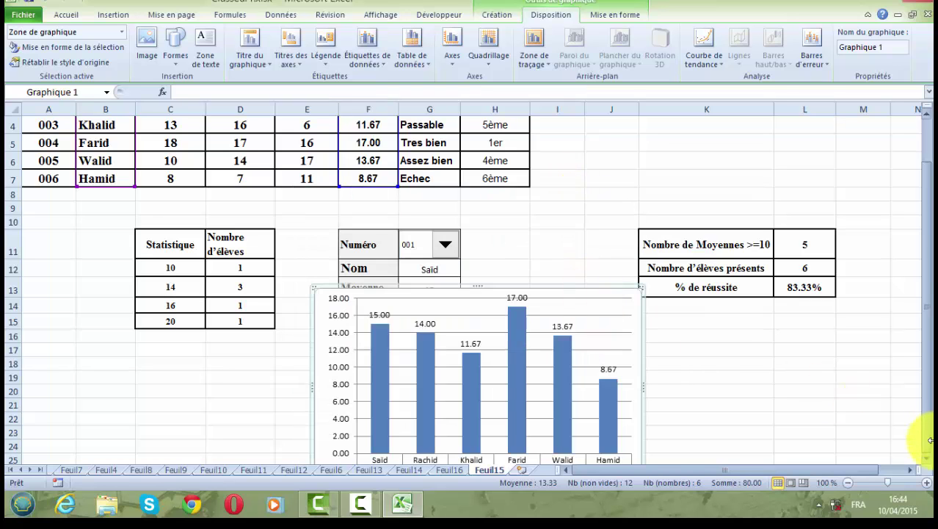
pyautogui.click(928, 460)
pyautogui.click(928, 460)
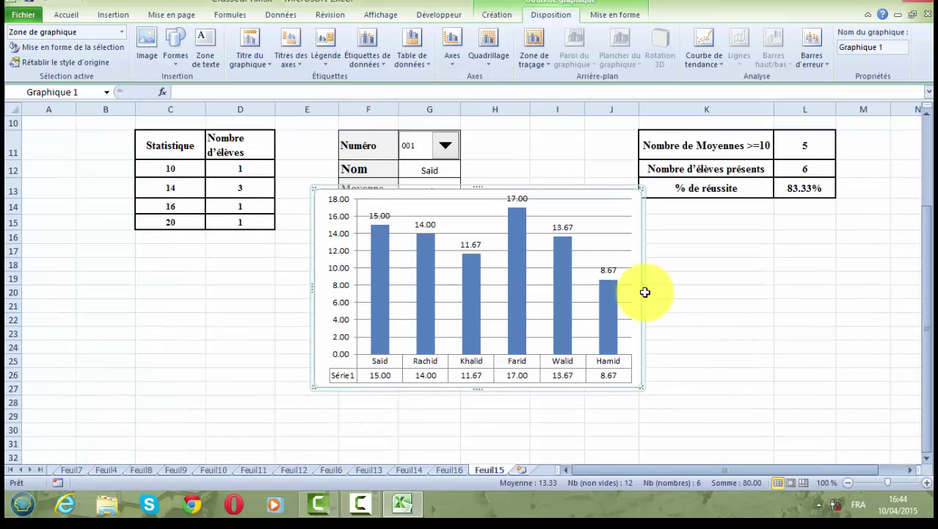
pyautogui.moveTo(641, 291); pyautogui.dragTo(723, 292)
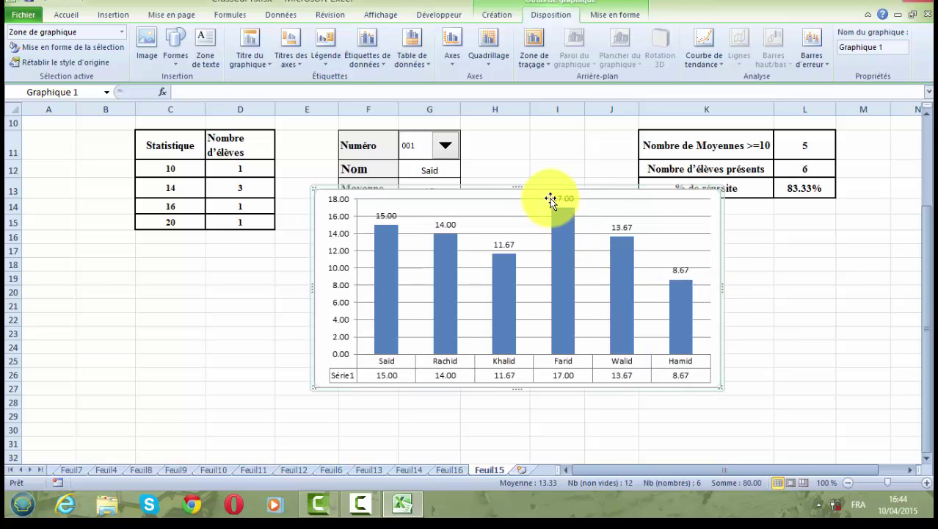
pyautogui.moveTo(545, 193); pyautogui.dragTo(547, 224)
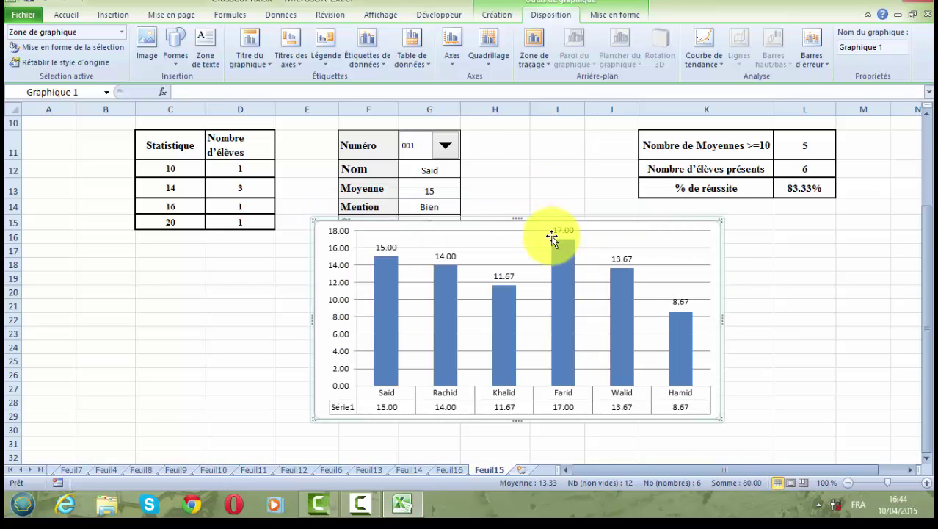
pyautogui.click(774, 384)
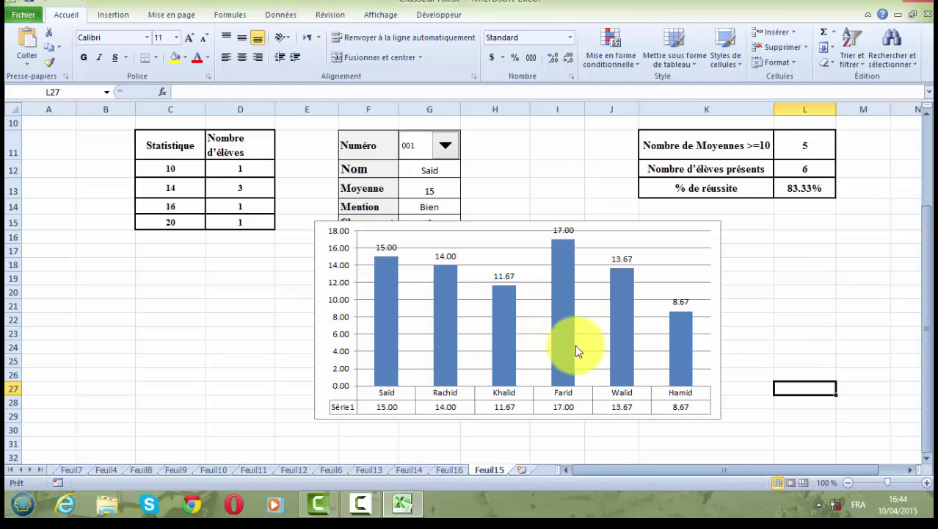